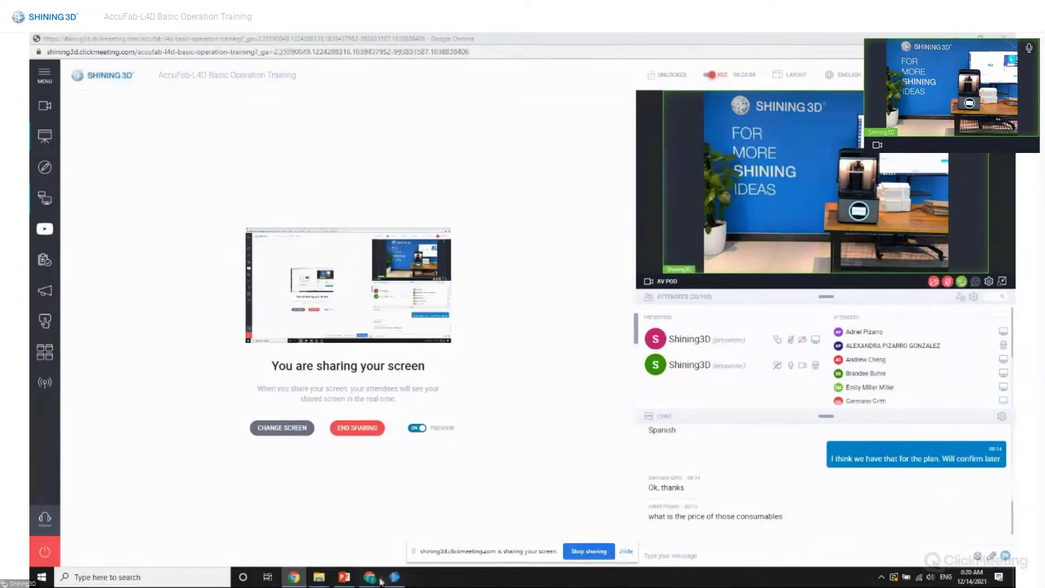
# - Switch to AccuWare and look at the machine name choices in the print settings
pyautogui.moveTo(397, 578)
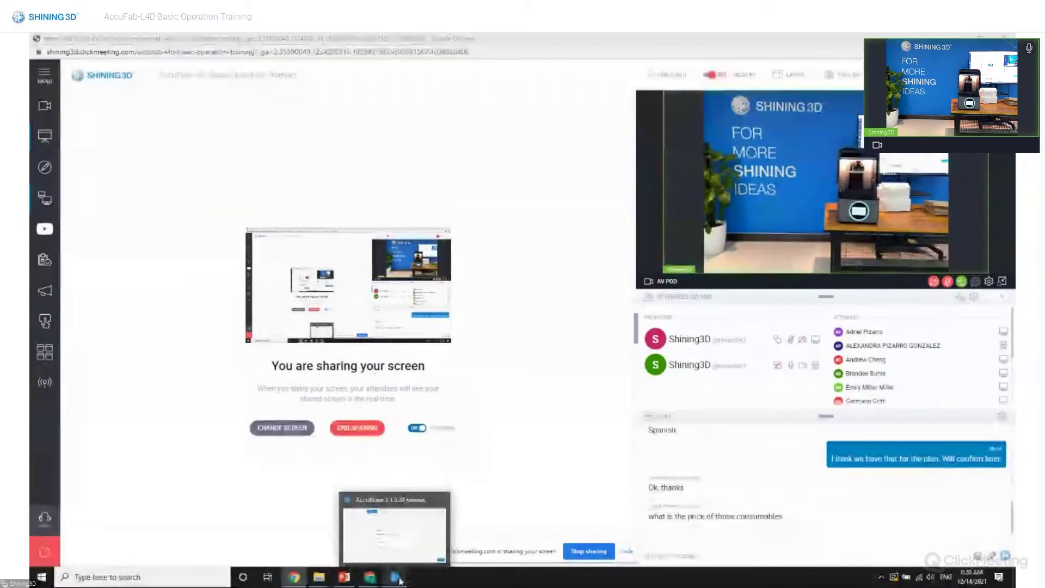
pyautogui.click(398, 578)
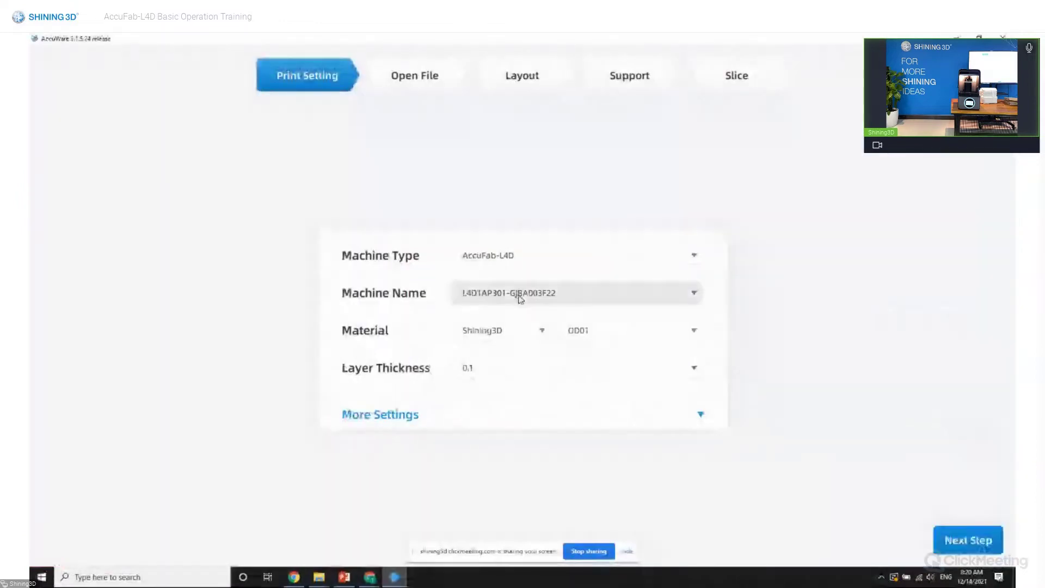
pyautogui.click(519, 296)
pyautogui.click(518, 297)
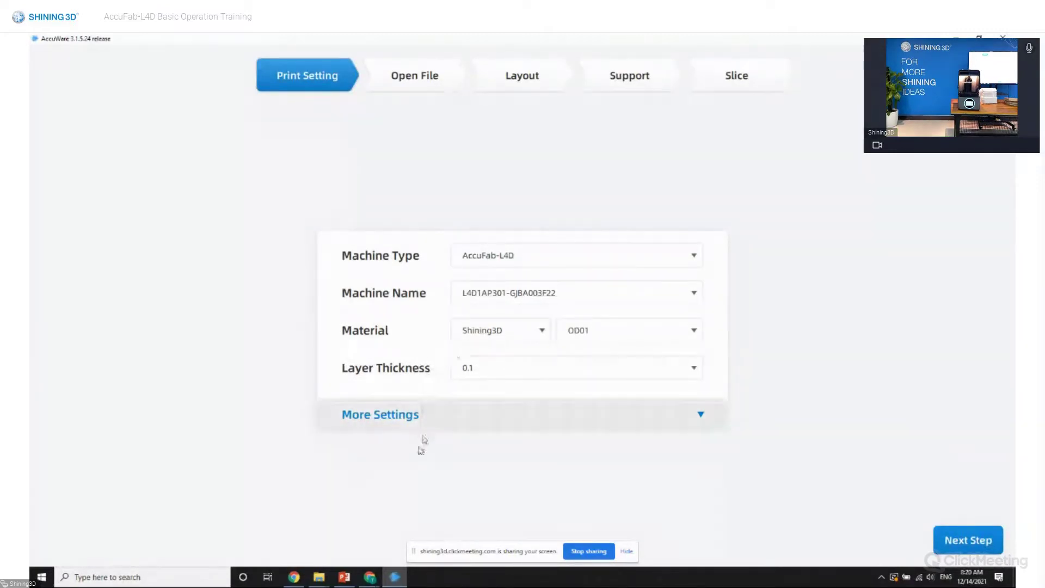
# - In File Explorer, delete the L4D1AP310-GJBA004L11 folder from Documents > 3DDlpDocuments3 > DlpMachines_AccuFab-L4D
pyautogui.moveTo(394, 575)
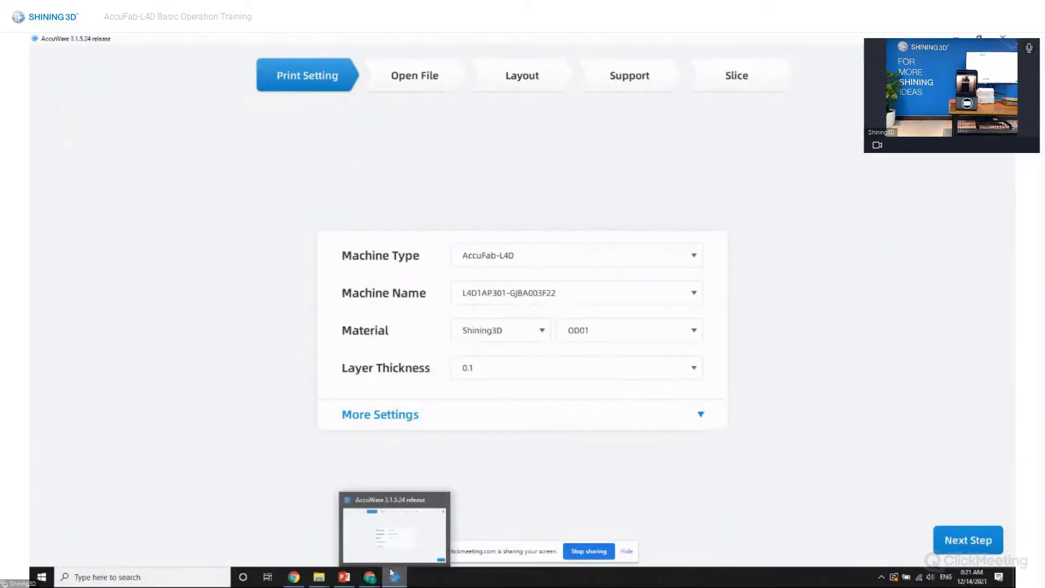
pyautogui.moveTo(321, 578)
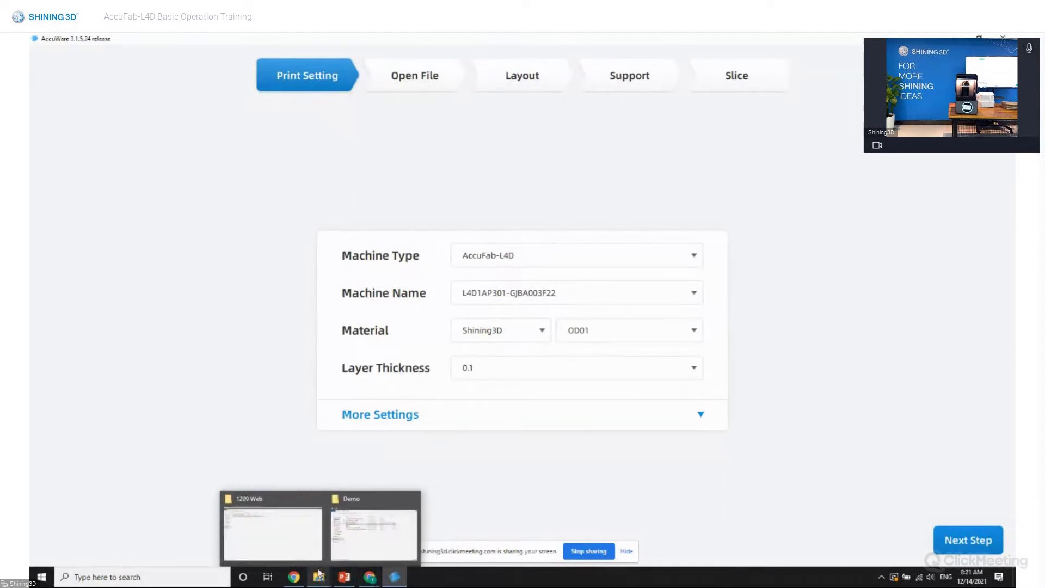
pyautogui.click(294, 541)
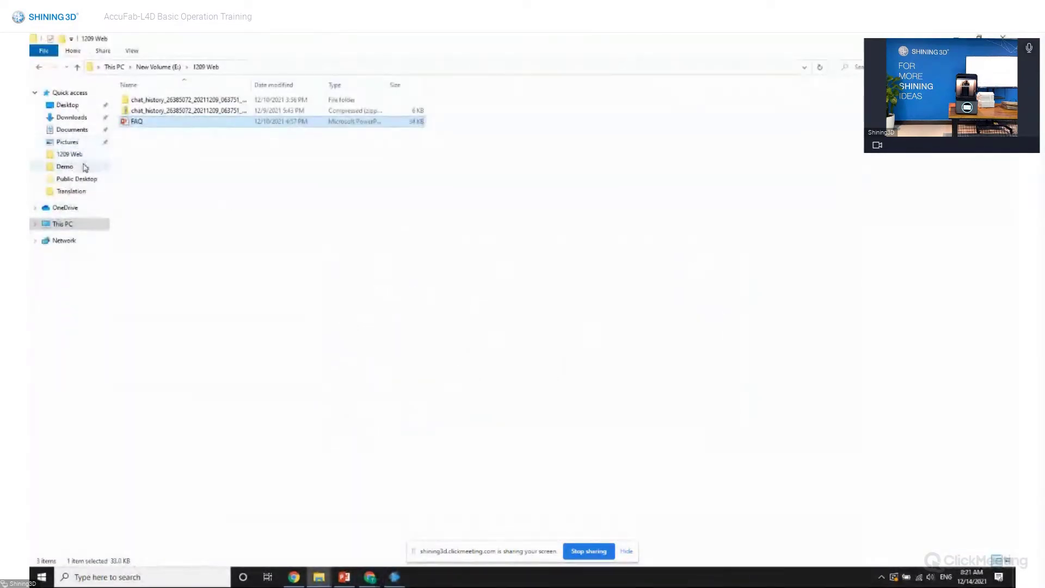
pyautogui.click(76, 129)
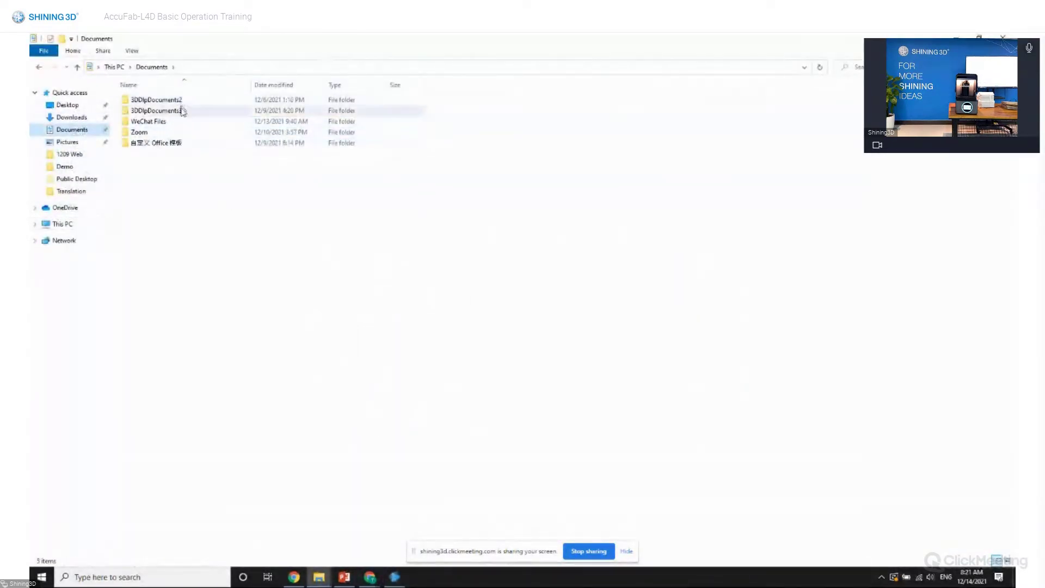
pyautogui.doubleClick(181, 109)
pyautogui.click(204, 176)
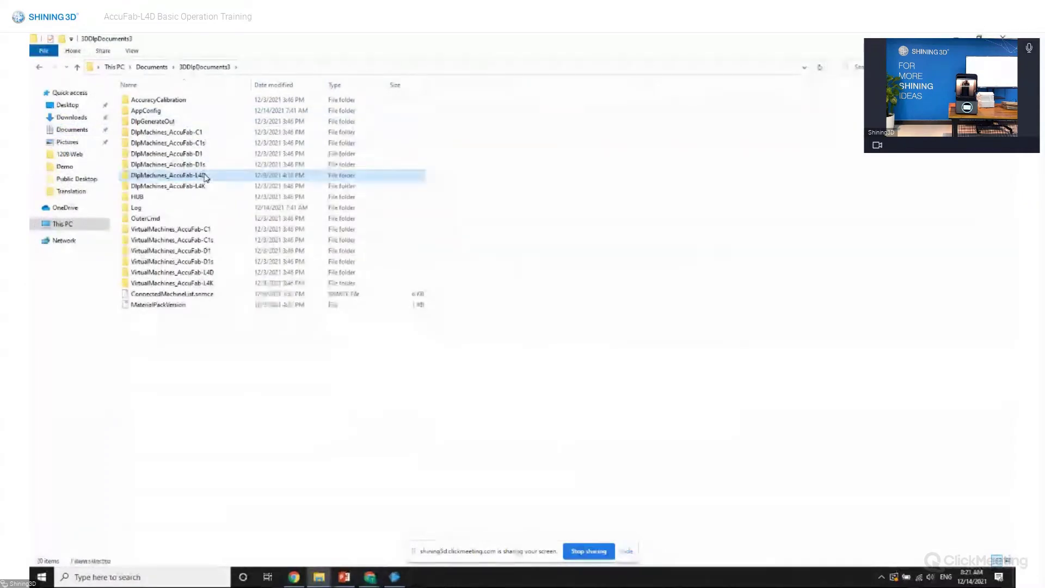
pyautogui.doubleClick(205, 176)
pyautogui.click(201, 111)
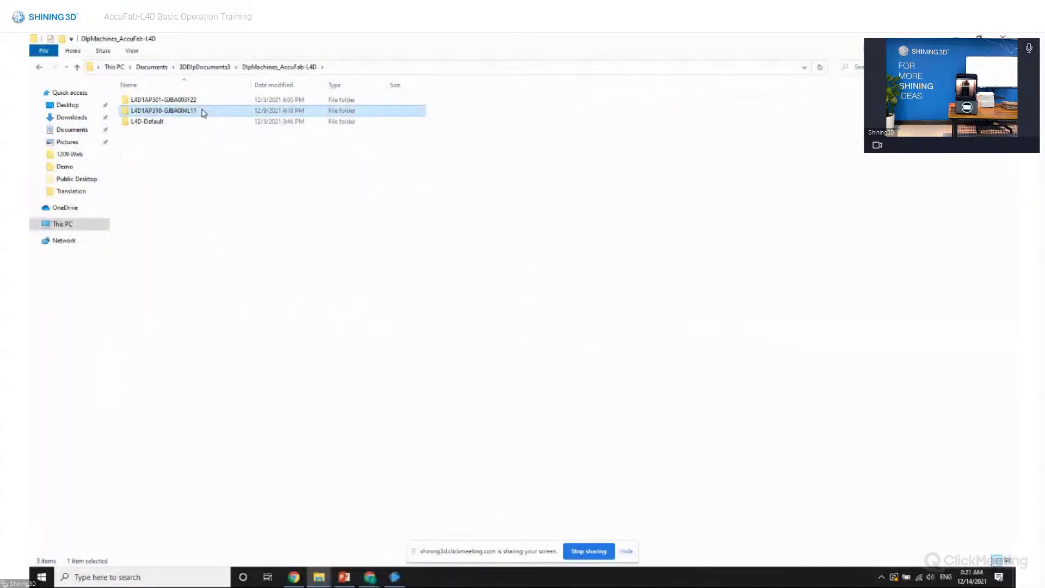
pyautogui.press('Delete')
# - Close the folder window, exit AccuWare and show the desktop
pyautogui.click(1002, 37)
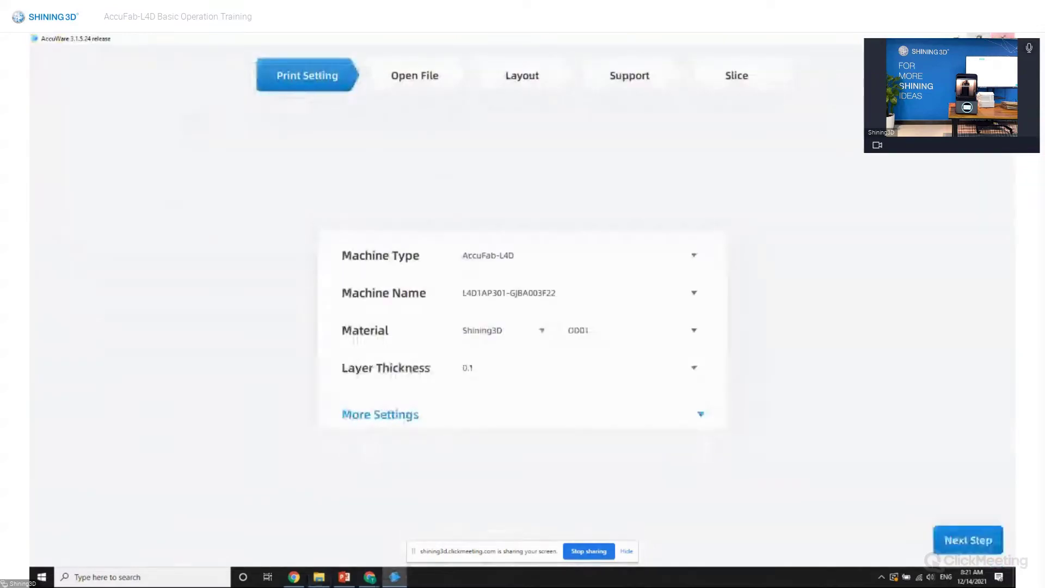
pyautogui.click(1004, 36)
pyautogui.click(546, 364)
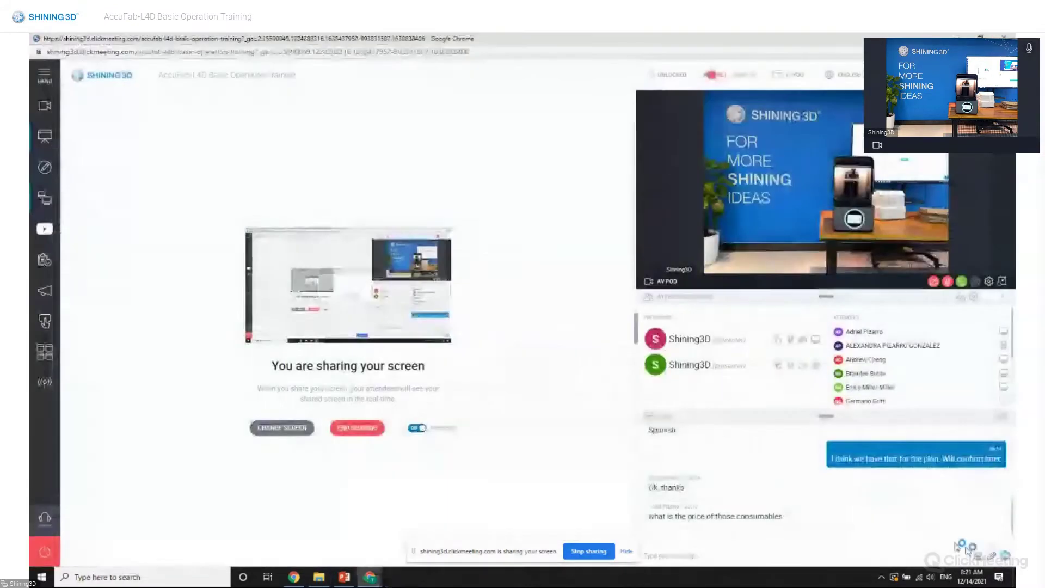
pyautogui.click(1014, 577)
# - Relaunch AccuWare from the desktop and set the machine name to L4D-Default
pyautogui.click(571, 72)
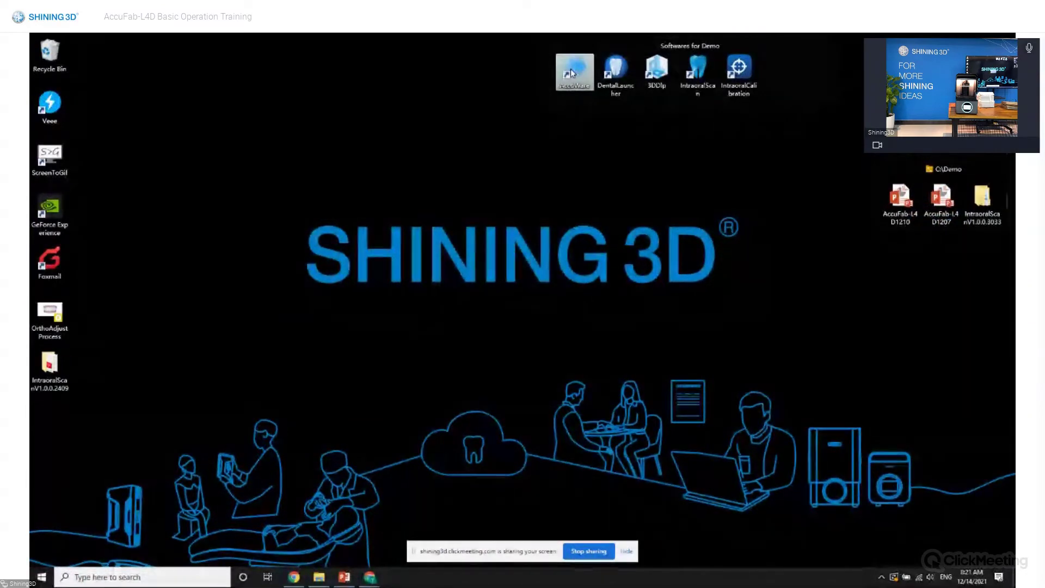
pyautogui.doubleClick(572, 72)
pyautogui.click(541, 313)
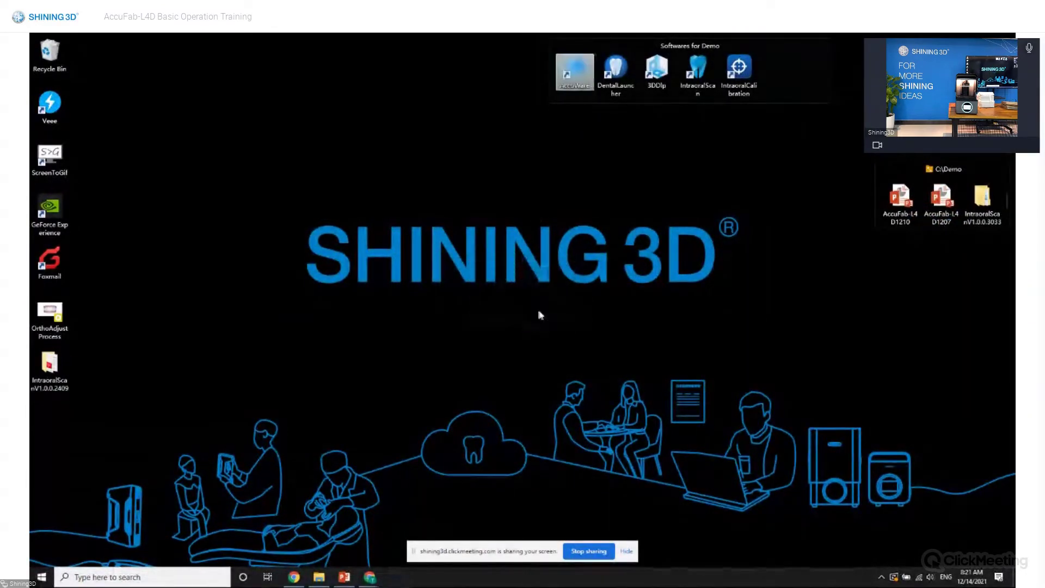
pyautogui.click(881, 576)
pyautogui.rightClick(866, 562)
pyautogui.click(865, 561)
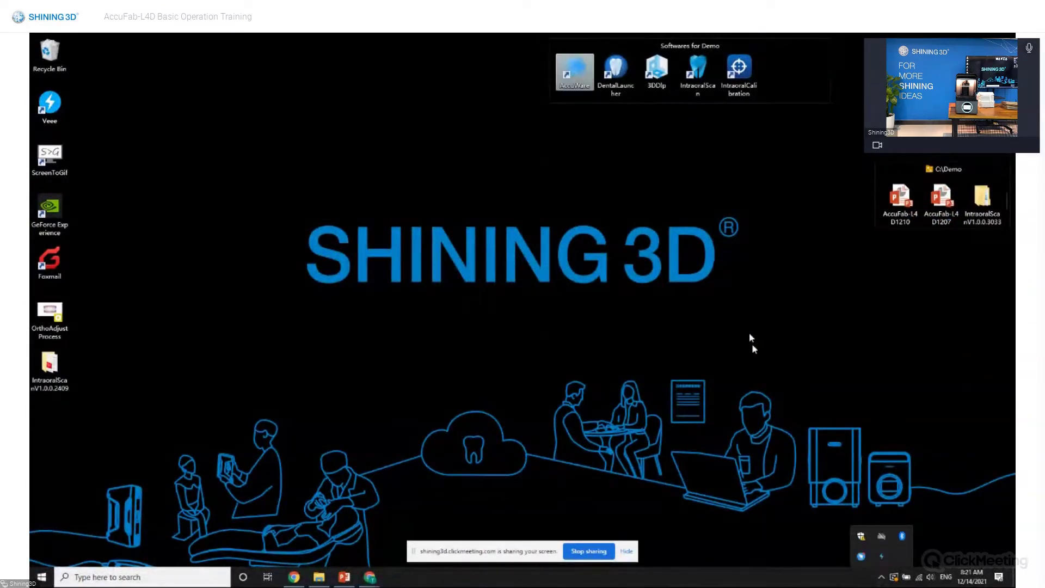
pyautogui.doubleClick(581, 73)
pyautogui.click(540, 277)
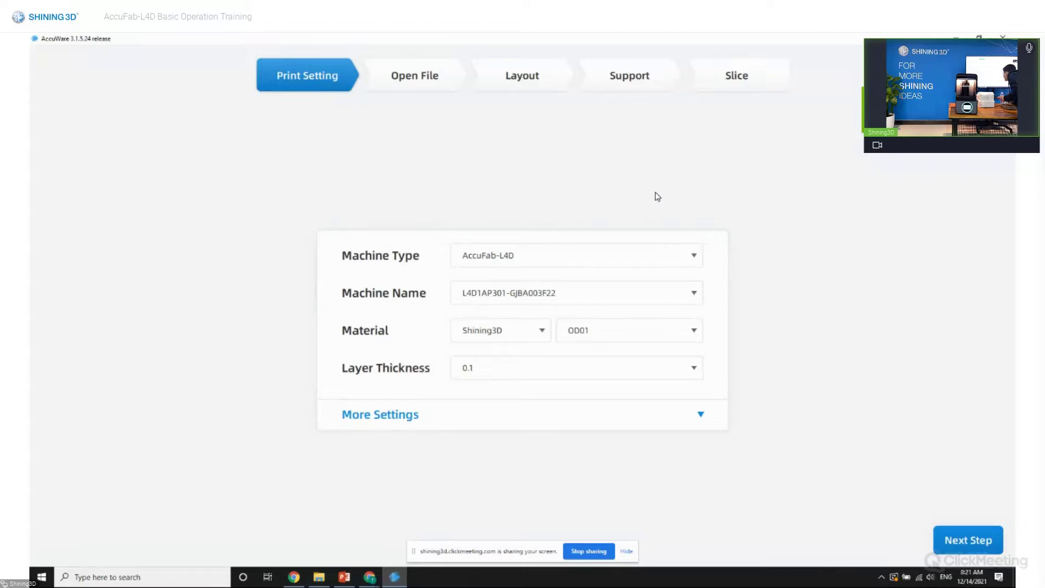
pyautogui.click(593, 294)
pyautogui.click(546, 316)
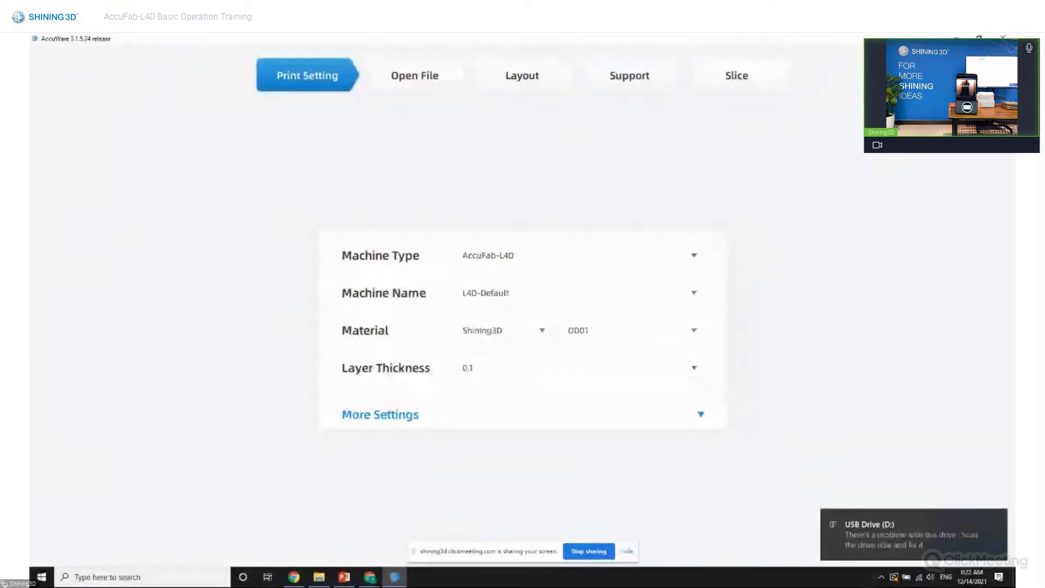
# - Import the machine profile AccuFab-L4D_L4D1AP310-GJBA004L11.sndev from USB Drive (D:) on the PC
pyautogui.click(937, 76)
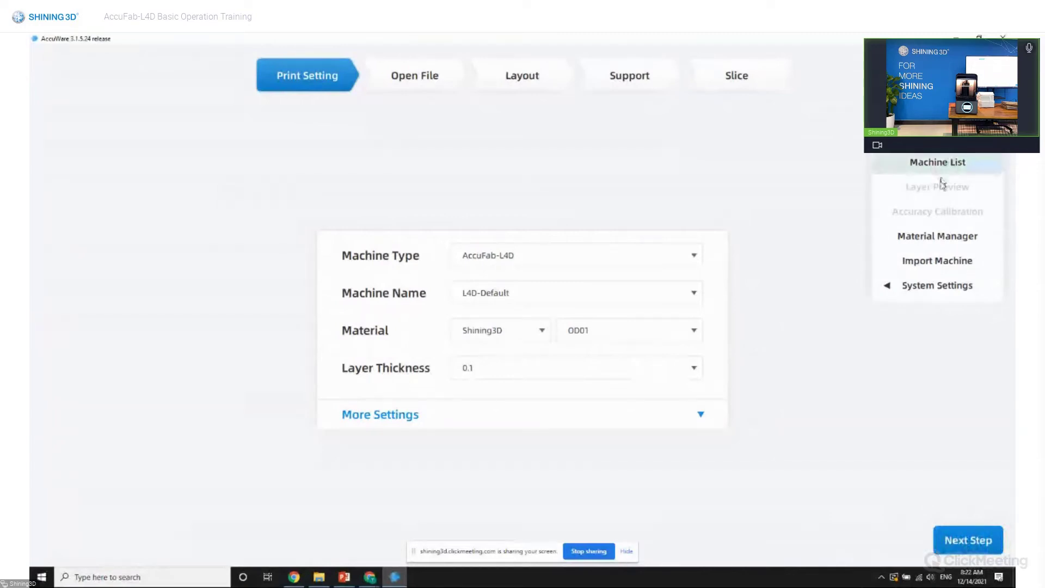
pyautogui.click(937, 262)
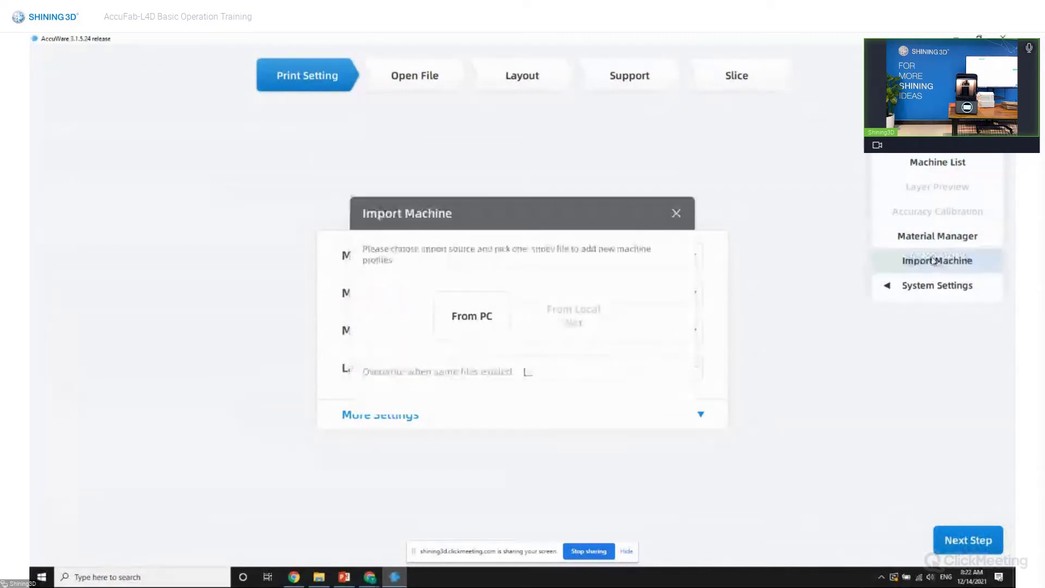
pyautogui.click(487, 321)
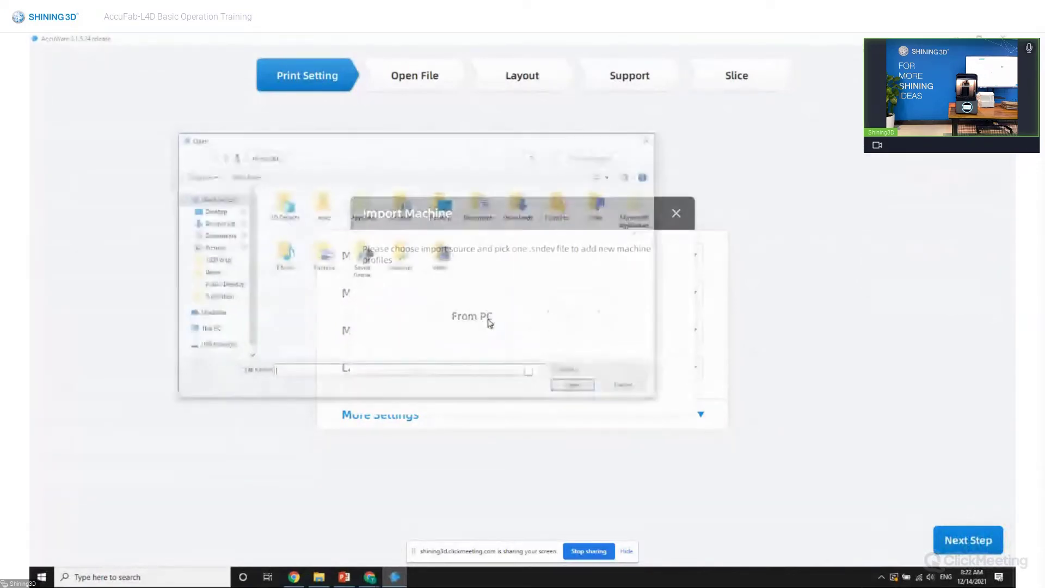
pyautogui.click(216, 346)
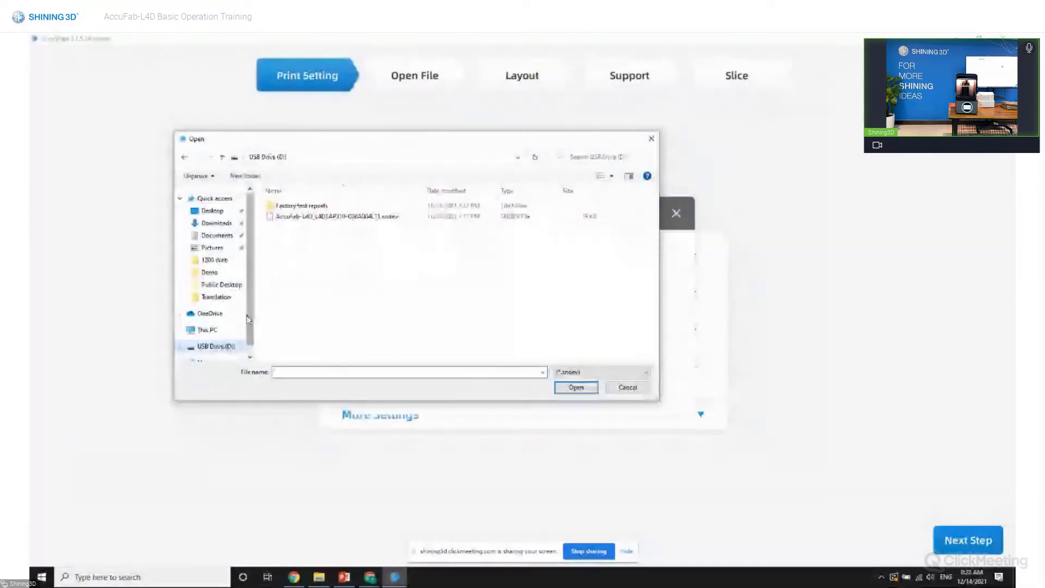
pyautogui.click(388, 217)
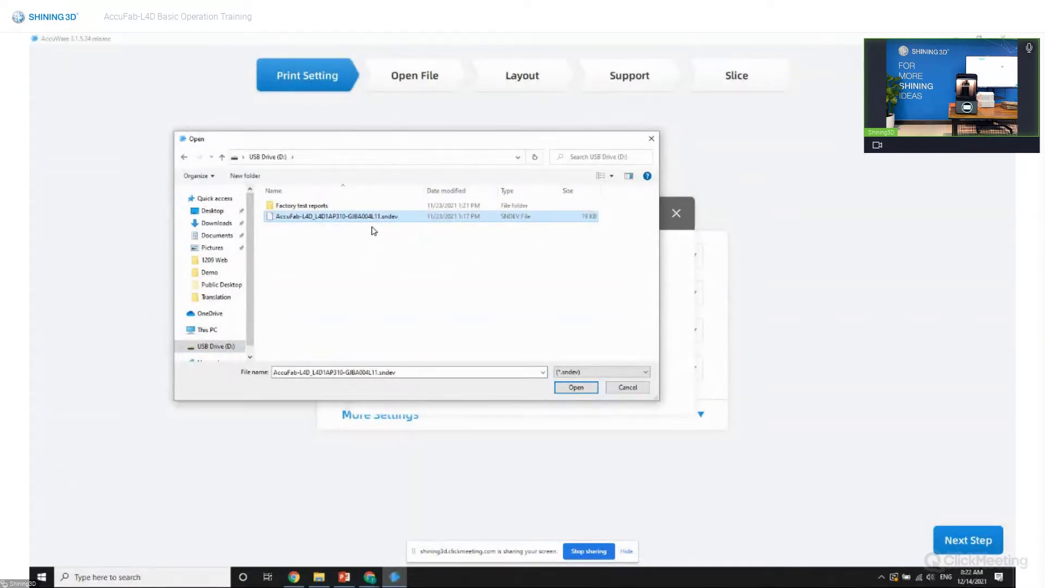
pyautogui.click(576, 387)
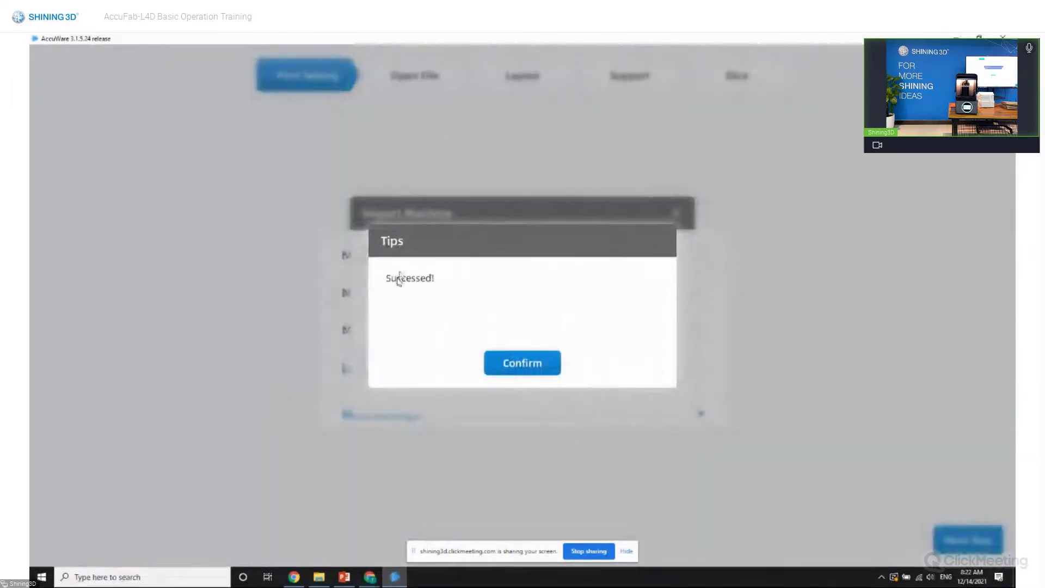
pyautogui.click(520, 363)
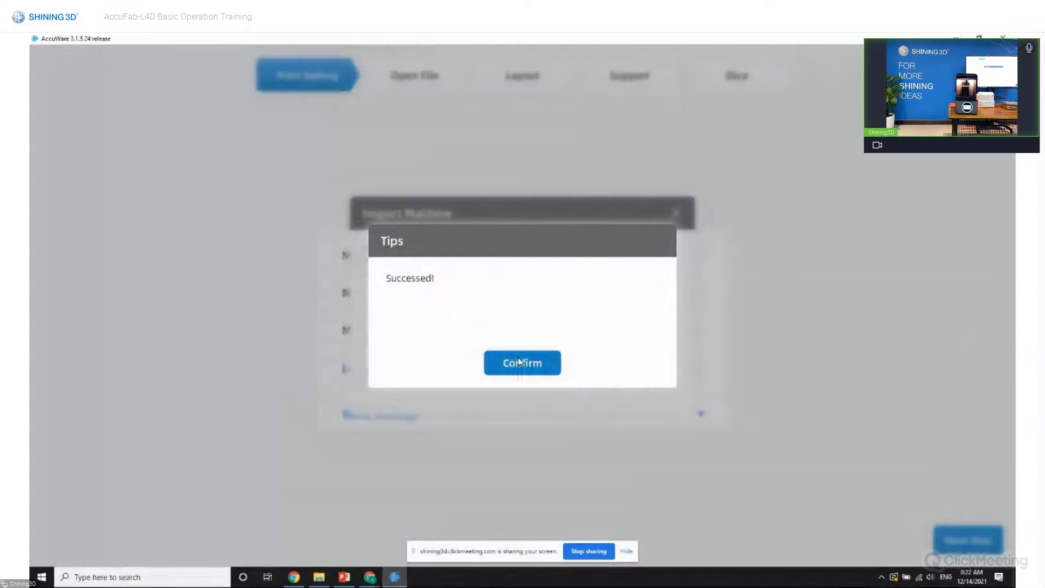
pyautogui.click(676, 213)
# - Set the machine name to the imported L4D1AP310-GJBA004L11
pyautogui.click(505, 294)
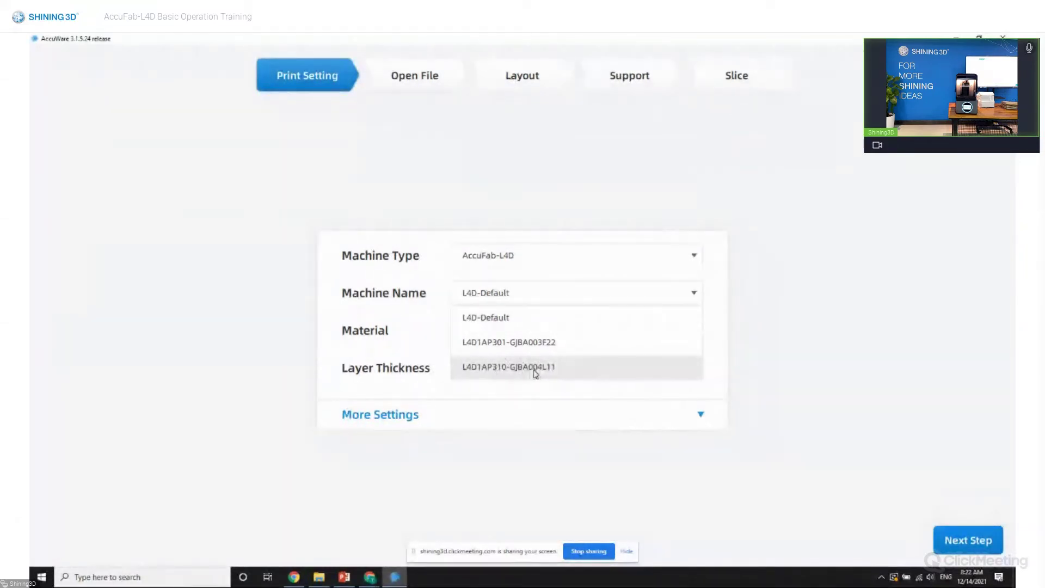
pyautogui.click(568, 376)
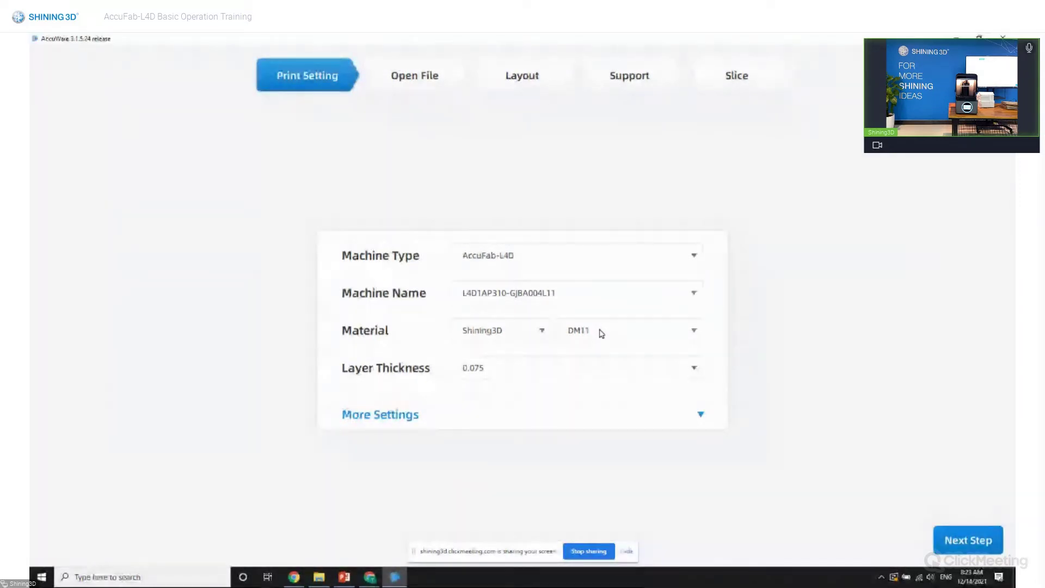
pyautogui.click(611, 296)
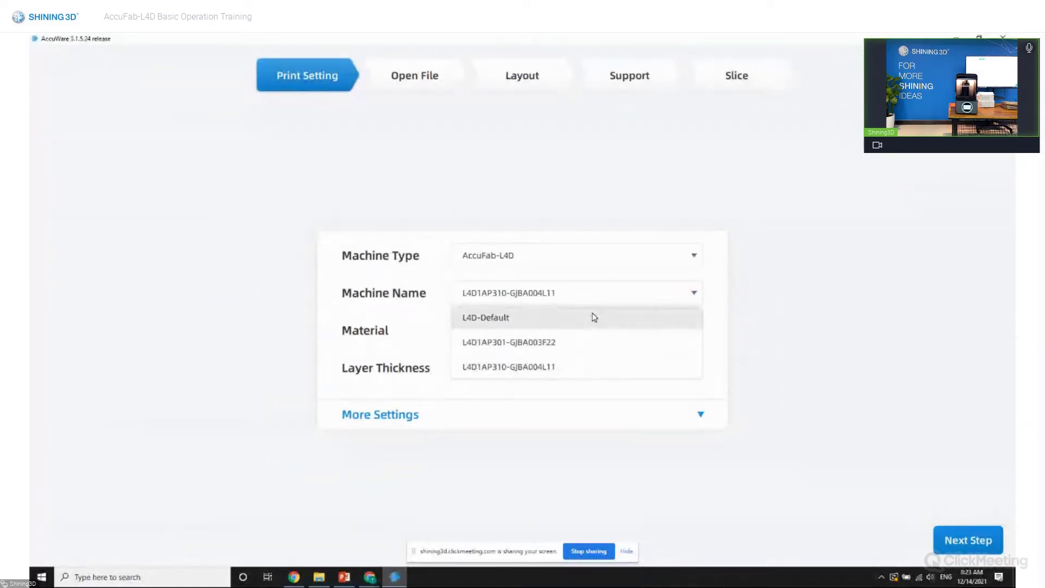
pyautogui.click(560, 366)
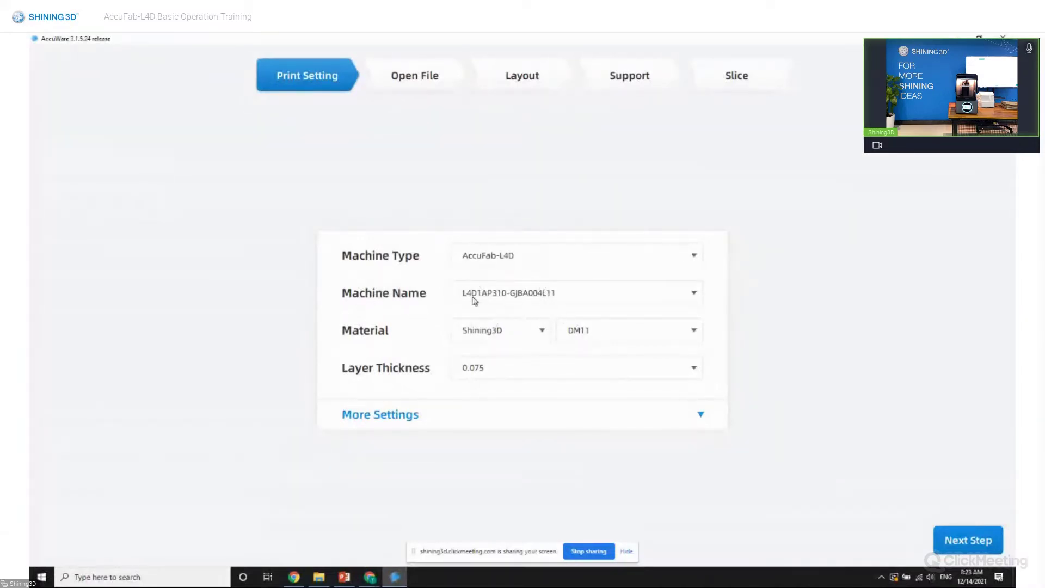
# - Examine the available machine names, material brands and material types in the print settings
pyautogui.click(507, 299)
pyautogui.click(502, 297)
pyautogui.click(495, 340)
pyautogui.click(495, 337)
pyautogui.click(497, 337)
pyautogui.click(501, 358)
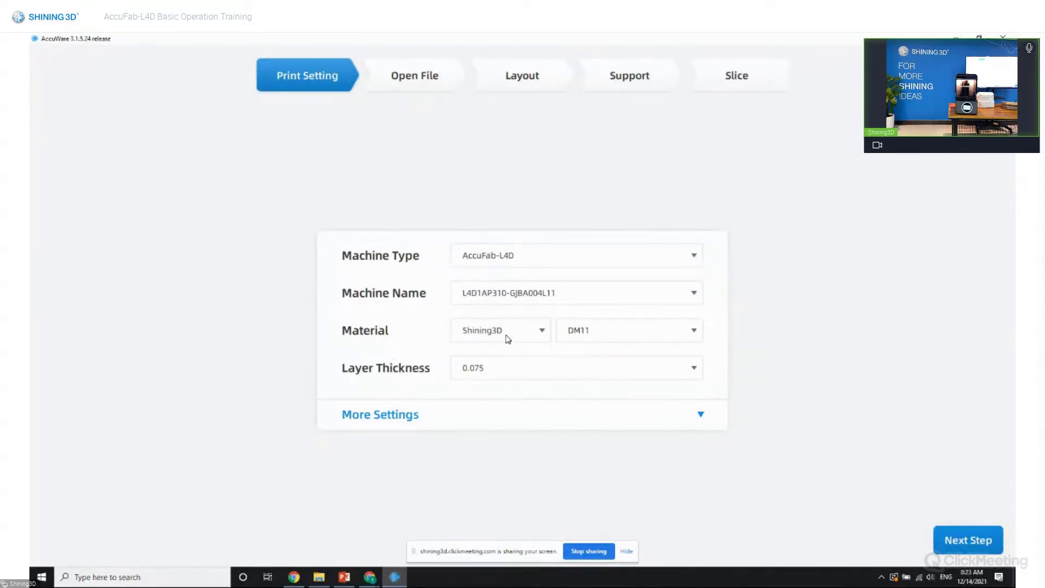
pyautogui.click(508, 334)
pyautogui.click(495, 356)
pyautogui.click(599, 342)
pyautogui.click(642, 322)
pyautogui.click(533, 363)
pyautogui.click(532, 364)
# - Open the update window from the system settings and check for software and material package updates
pyautogui.click(976, 75)
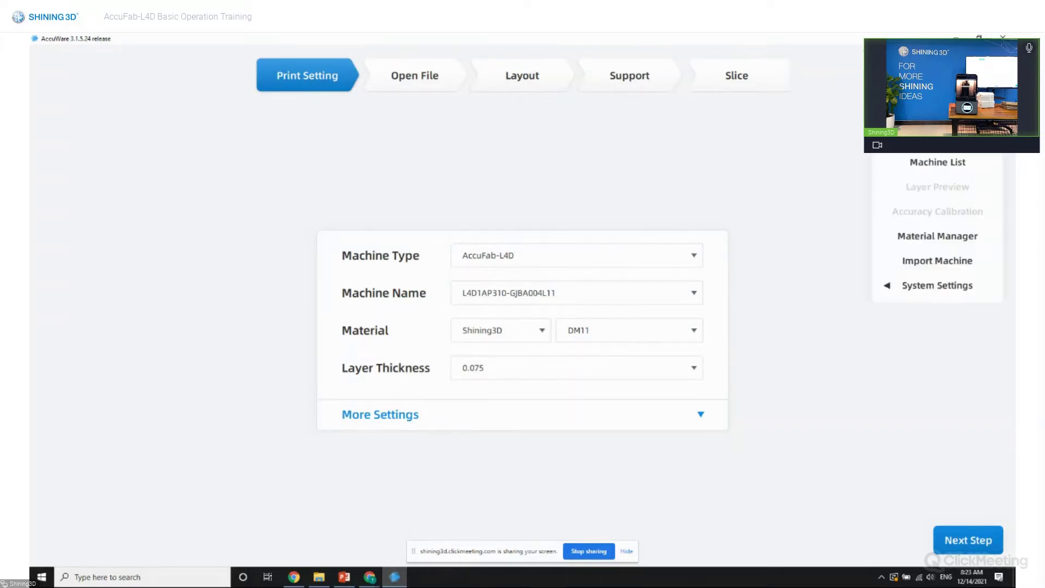
pyautogui.click(919, 283)
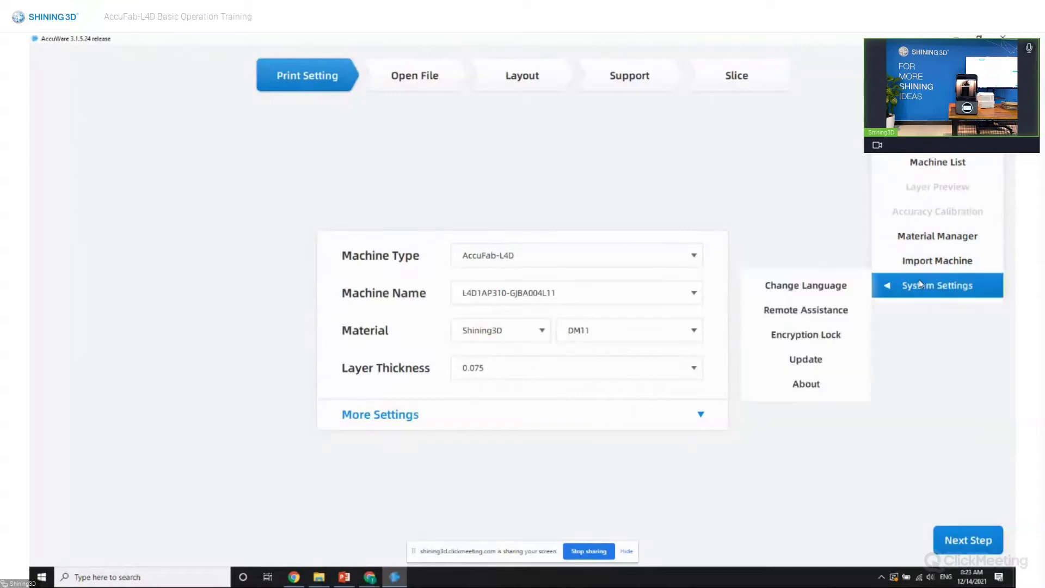
pyautogui.click(804, 358)
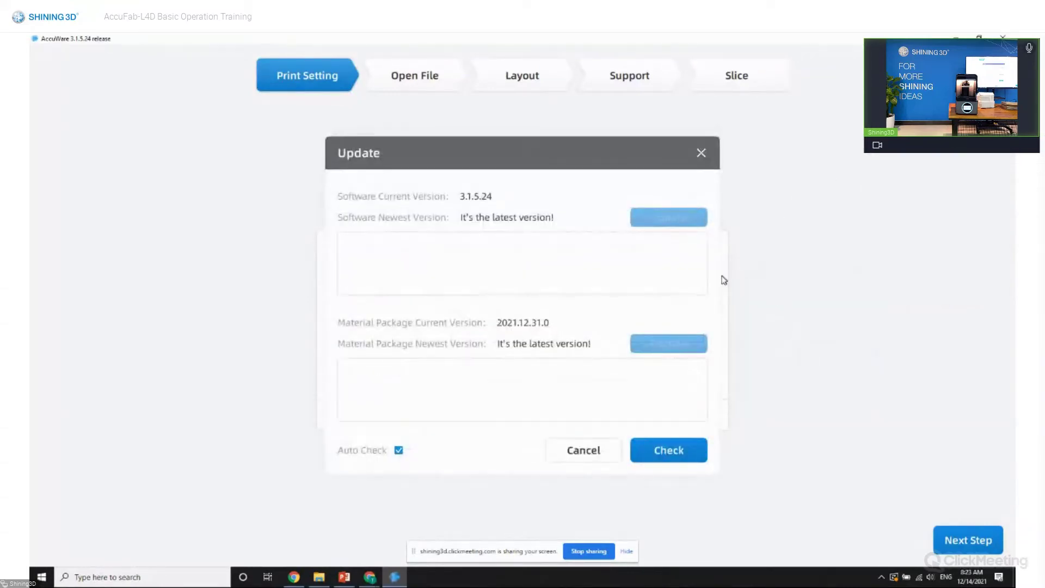
pyautogui.click(654, 451)
pyautogui.click(673, 451)
pyautogui.click(673, 450)
# - In File Explorer, inspect the Material folder of L4D1AP301-GJBA003F22 under 3DDlpDocuments3 > DlpMachines_AccuFab-L4D, then return to its parent folder
pyautogui.click(319, 577)
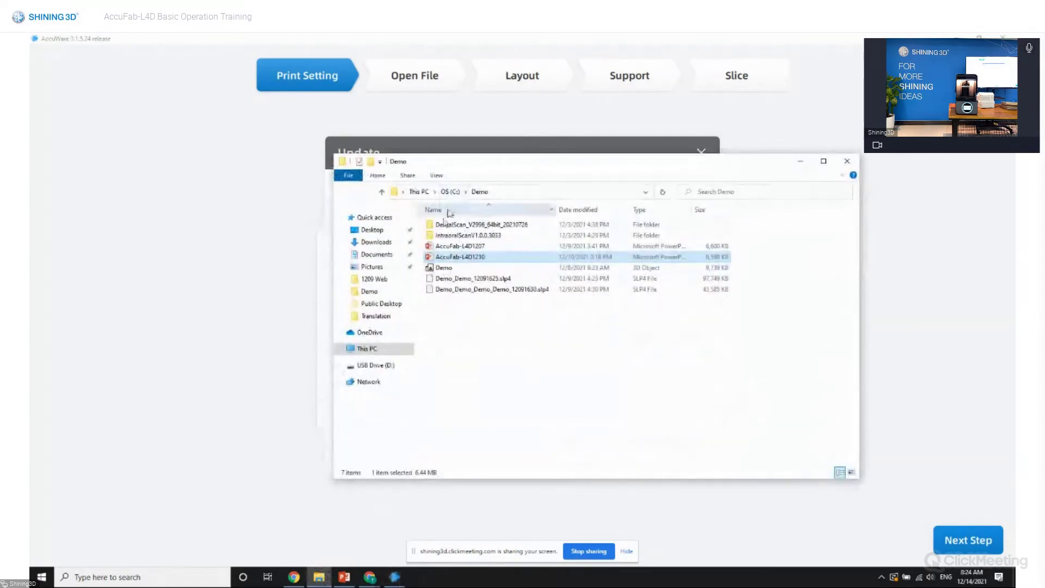
pyautogui.click(414, 255)
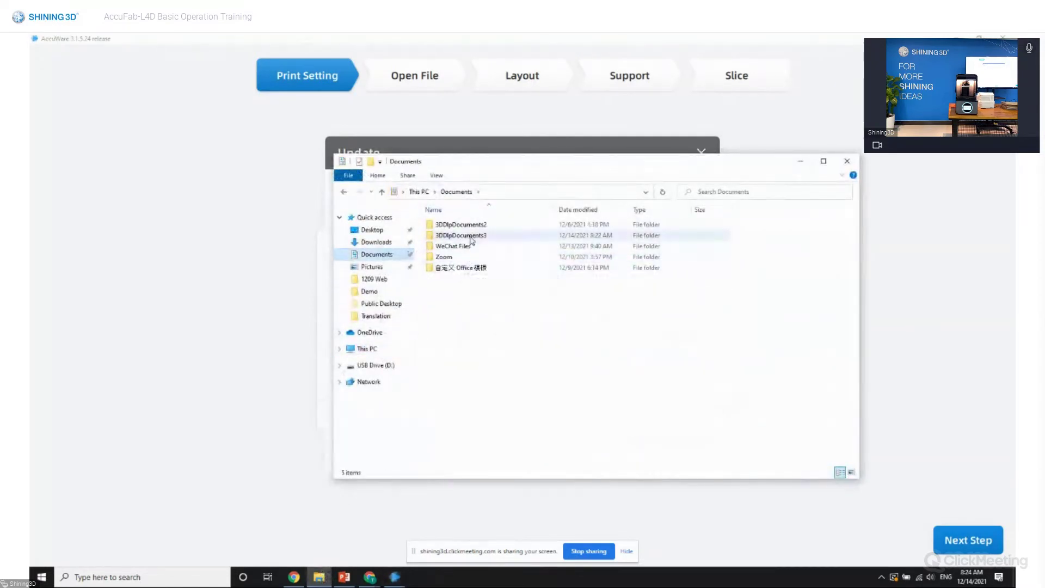
pyautogui.doubleClick(471, 235)
pyautogui.doubleClick(498, 299)
pyautogui.doubleClick(489, 224)
pyautogui.doubleClick(488, 225)
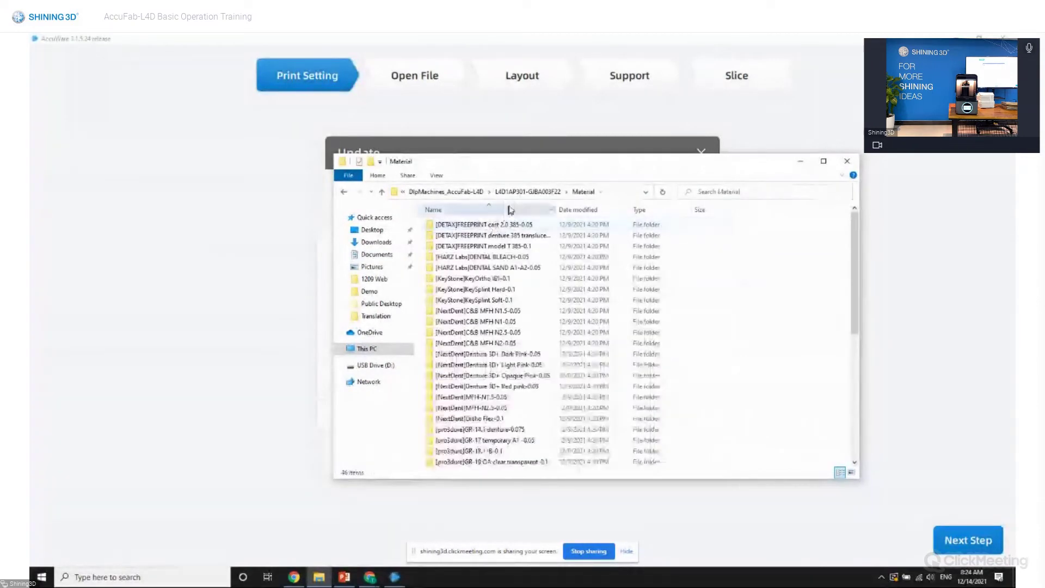
pyautogui.click(527, 191)
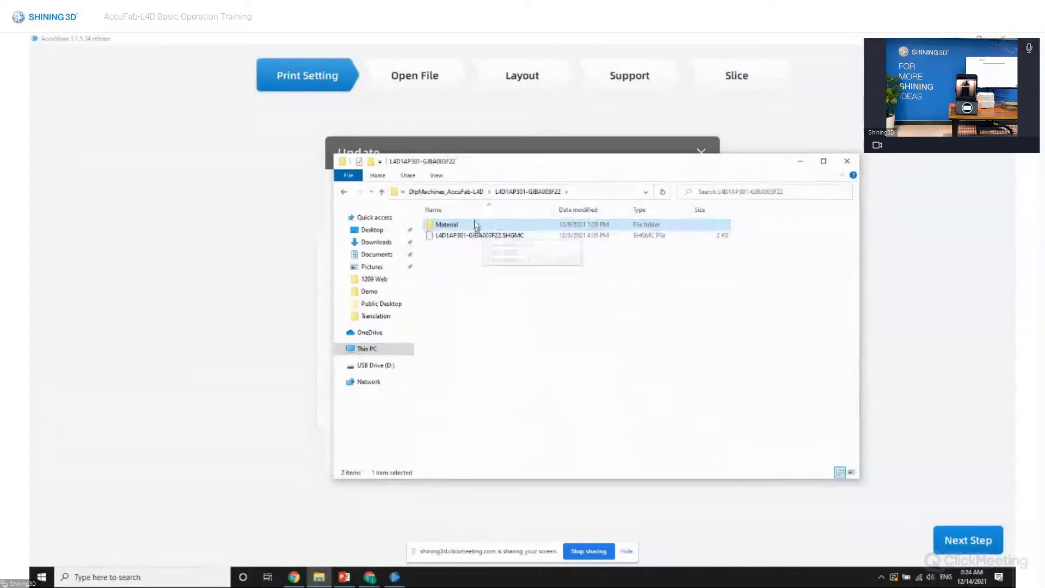
# - Delete the MaterialPackVersion file from the 3DDlpDocuments3 folder and close File Explorer
pyautogui.click(469, 191)
pyautogui.click(478, 188)
pyautogui.click(535, 430)
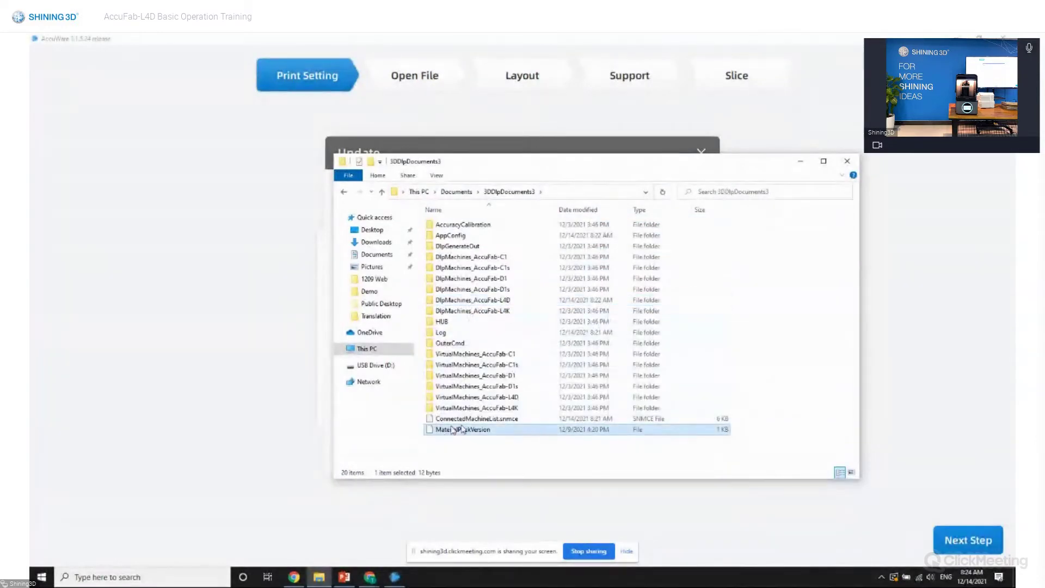
pyautogui.press('Delete')
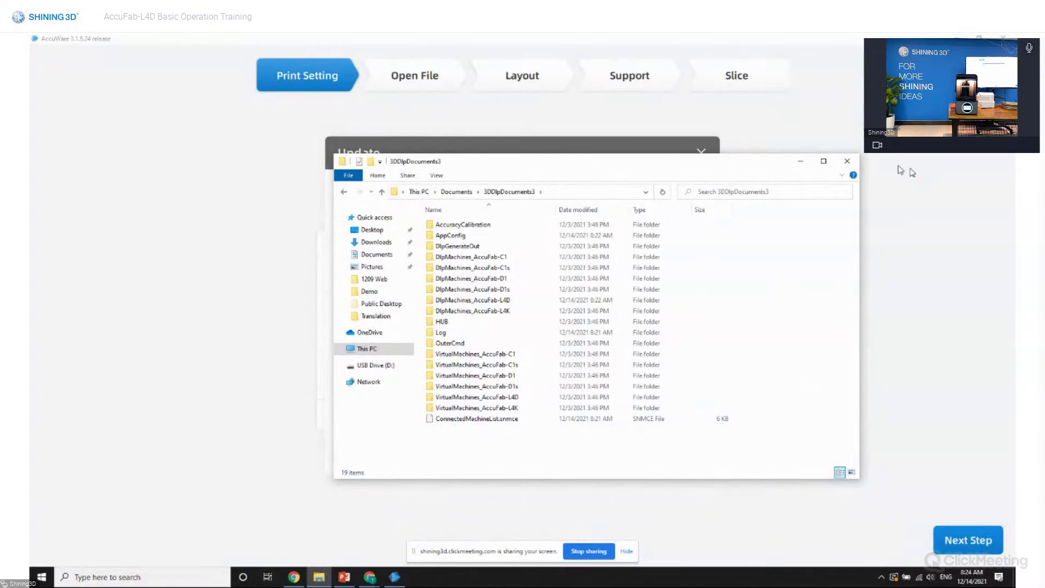
pyautogui.click(847, 161)
# - Close the update window and restart AccuWare
pyautogui.click(701, 151)
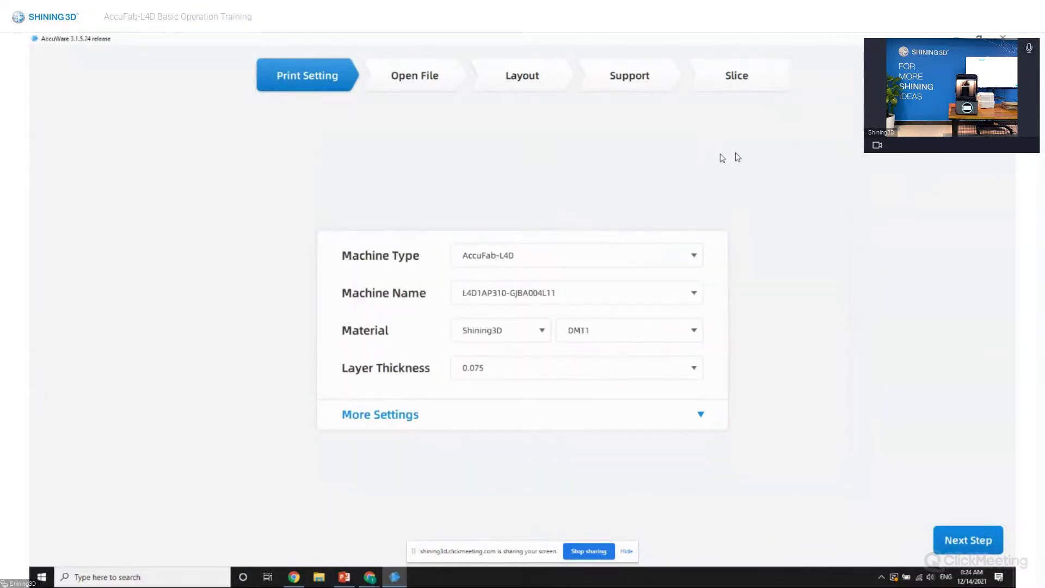
pyautogui.click(1003, 37)
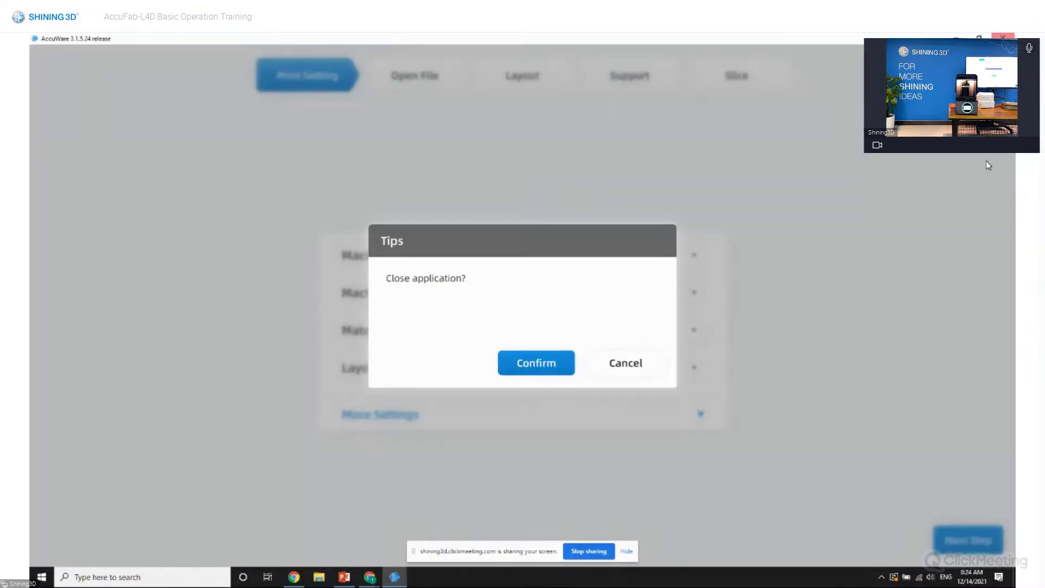
pyautogui.click(518, 366)
pyautogui.doubleClick(584, 73)
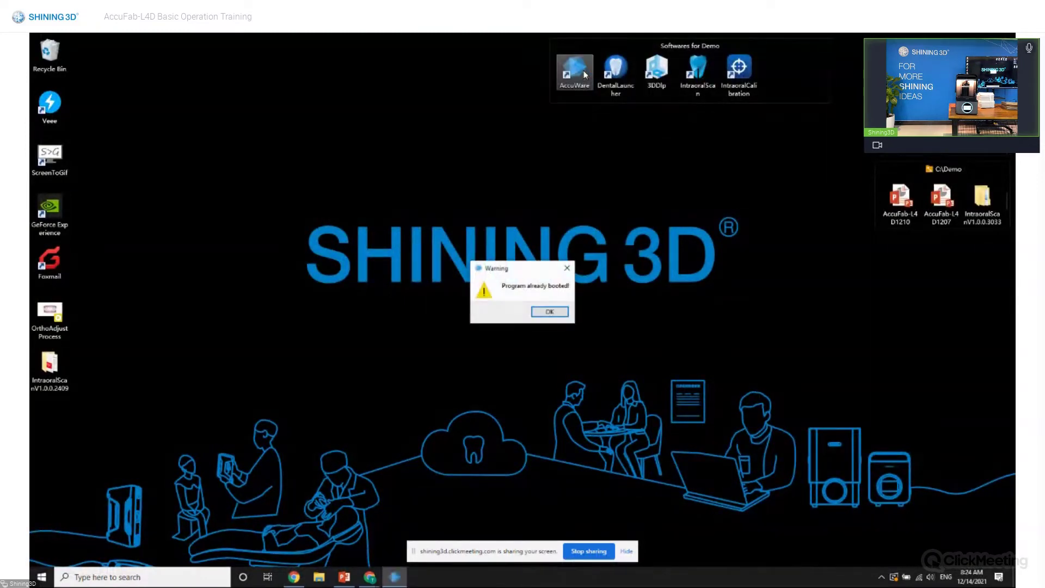
pyautogui.click(546, 311)
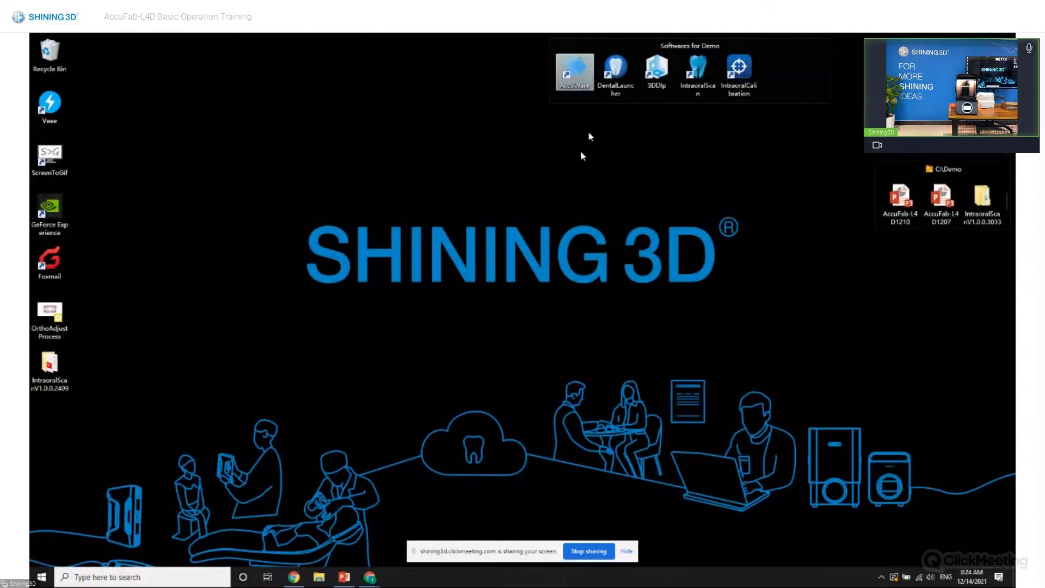
pyautogui.doubleClick(567, 72)
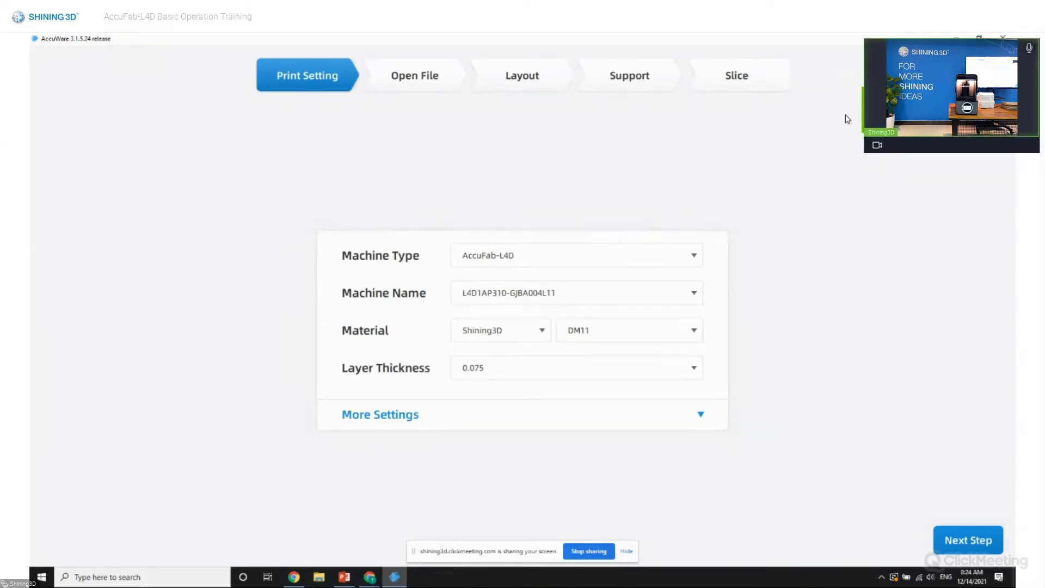
# - Turn off Auto Check in the update settings and check again for software and material package updates
pyautogui.click(983, 75)
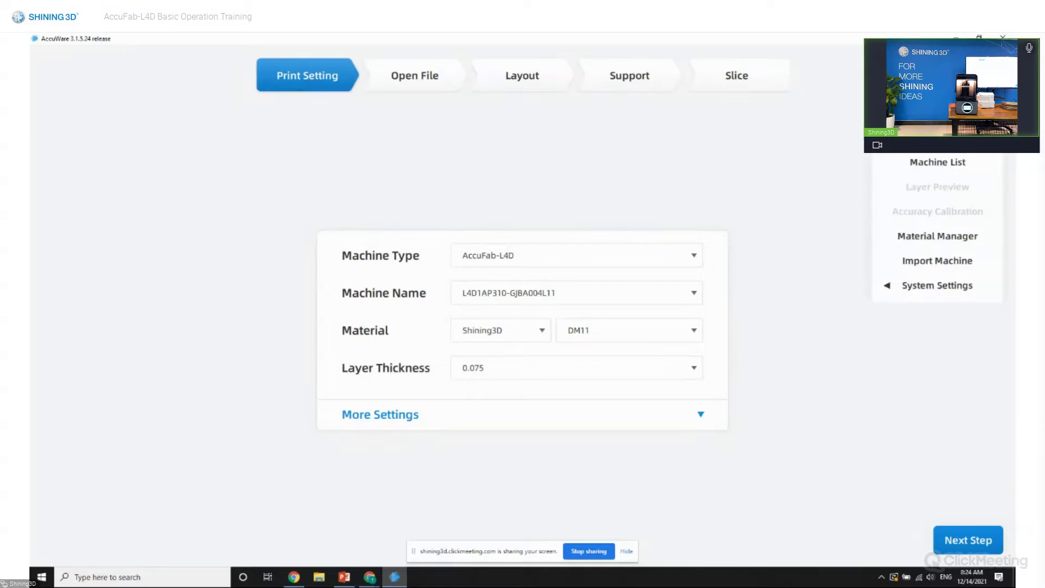
pyautogui.moveTo(939, 285)
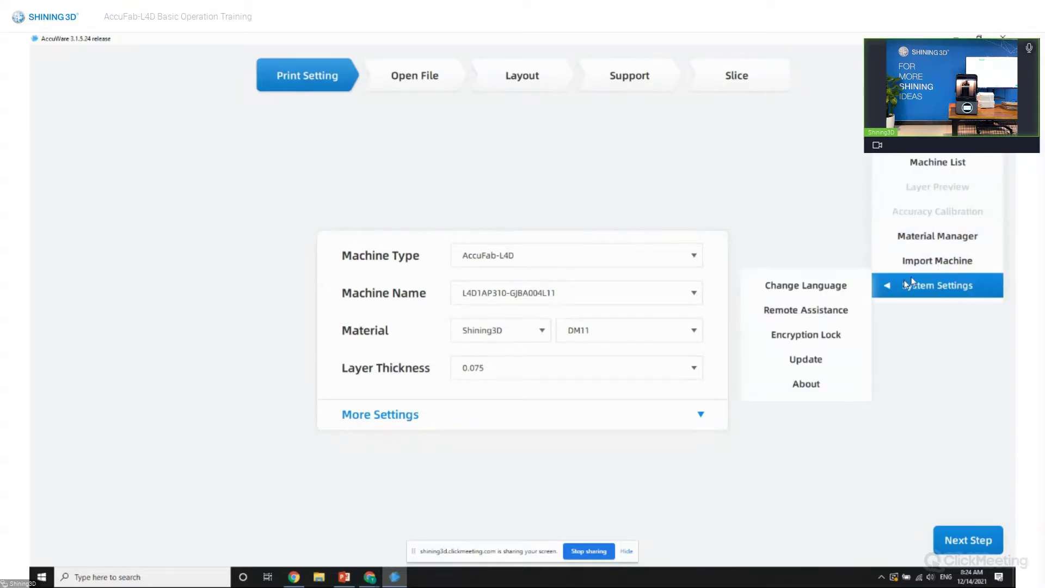
pyautogui.click(806, 359)
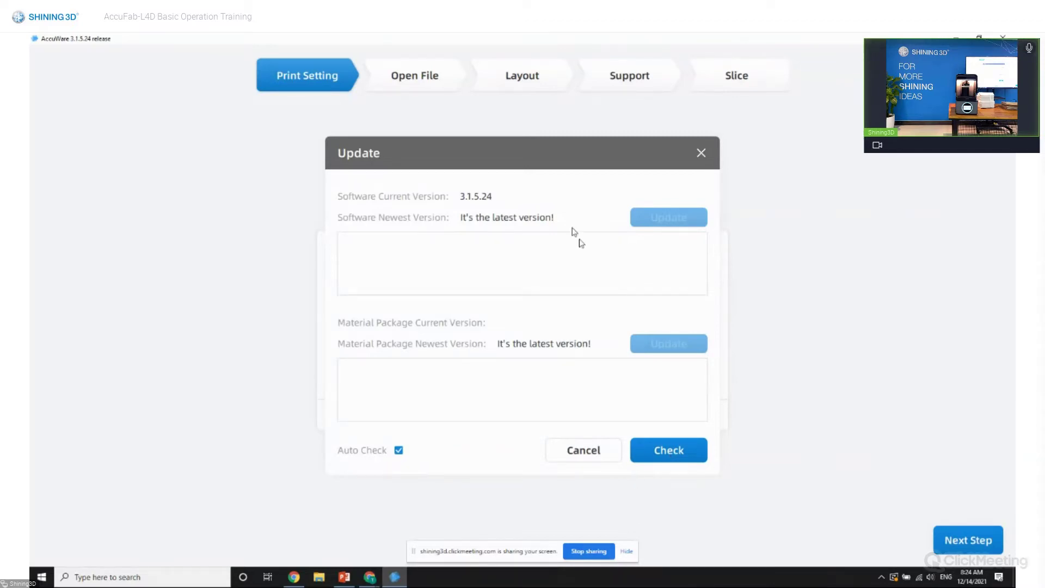
pyautogui.moveTo(539, 151); pyautogui.dragTo(809, 133)
pyautogui.click(648, 434)
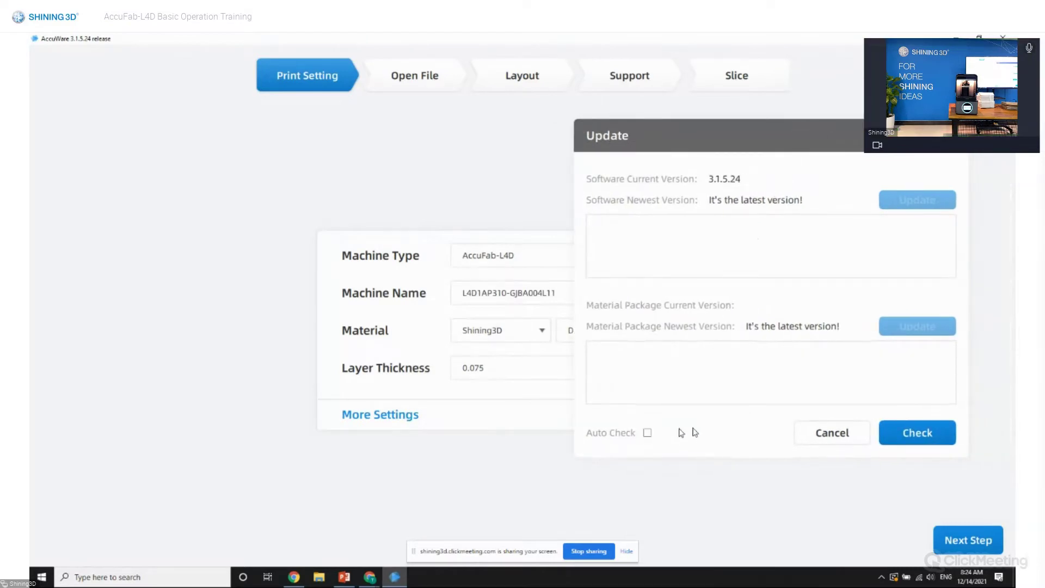
pyautogui.click(895, 435)
pyautogui.moveTo(903, 141); pyautogui.dragTo(775, 142)
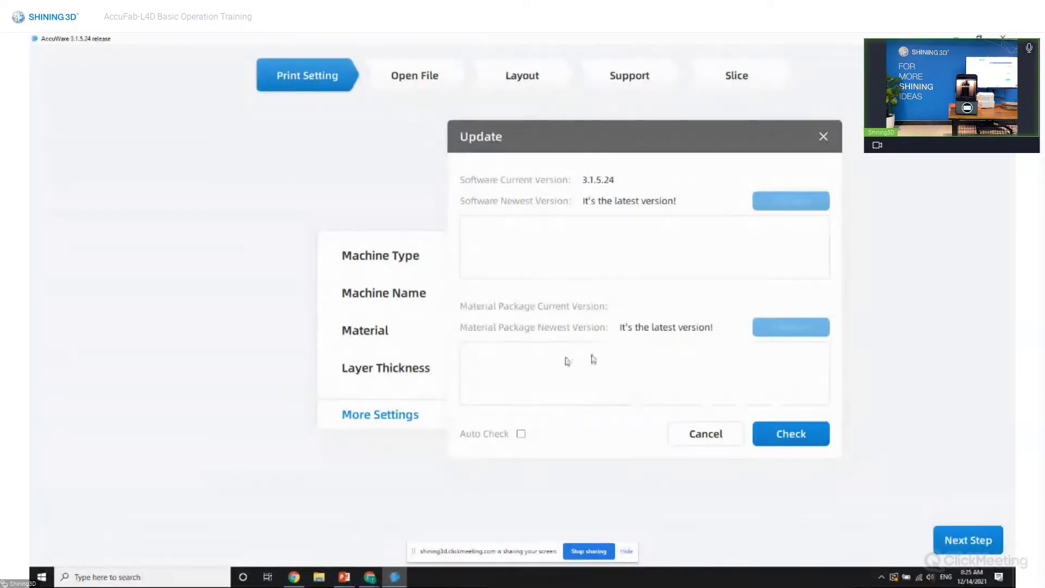
pyautogui.click(823, 137)
# - In File Explorer, open the Material folder of L4D1AP301-GJBA003F22 under Documents > 3DDlpDocuments3 > DlpMachines_AccuFab-L4D
pyautogui.click(319, 577)
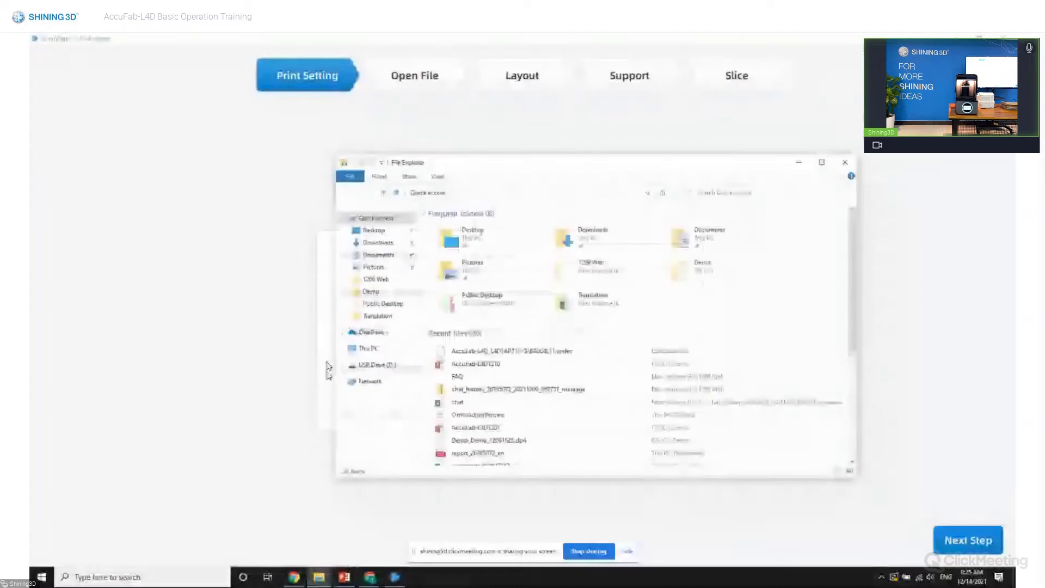
pyautogui.click(375, 254)
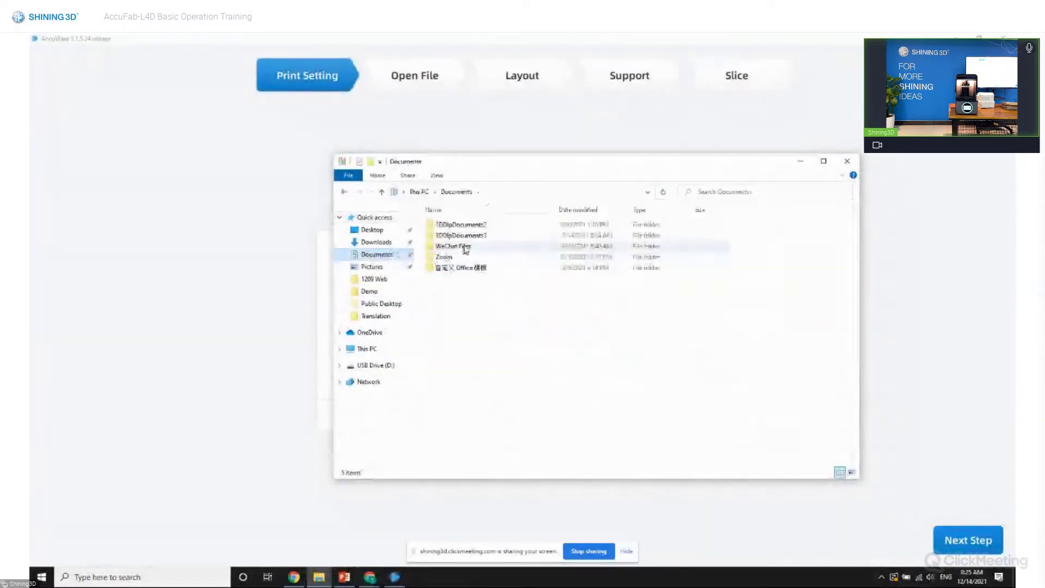
pyautogui.click(470, 237)
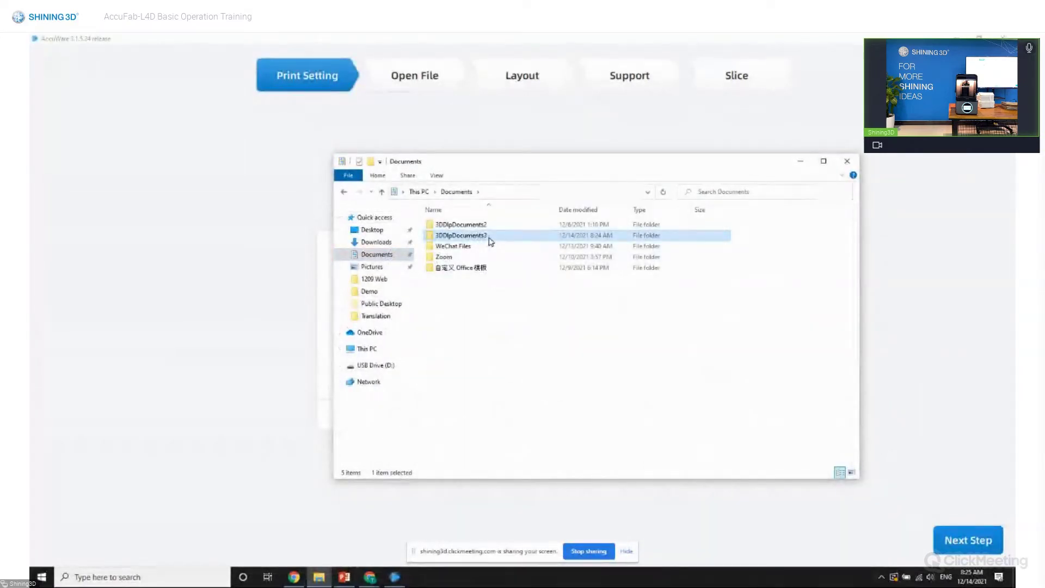
pyautogui.doubleClick(489, 237)
pyautogui.doubleClick(494, 296)
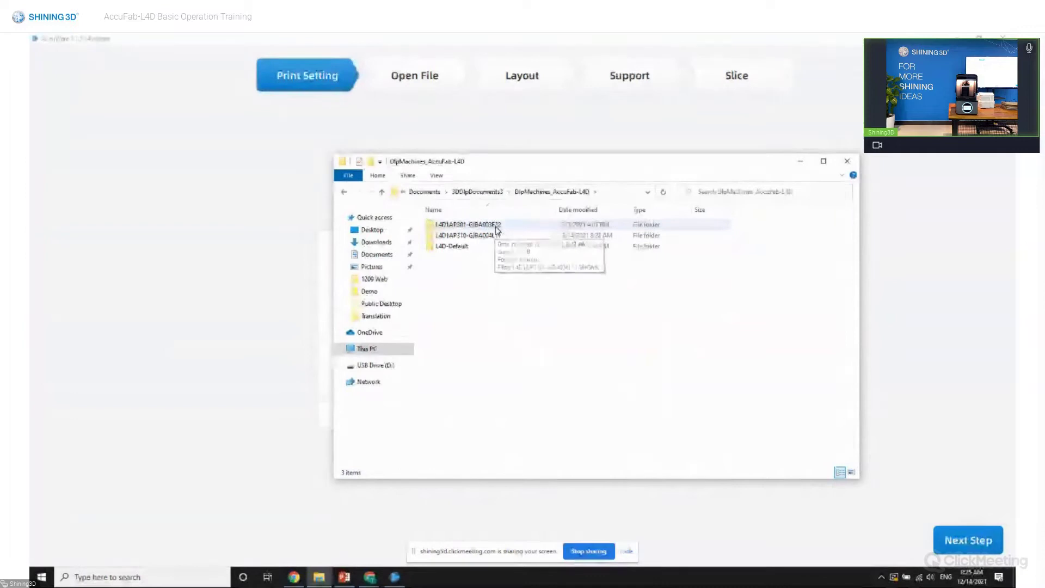
pyautogui.doubleClick(458, 227)
pyautogui.doubleClick(458, 225)
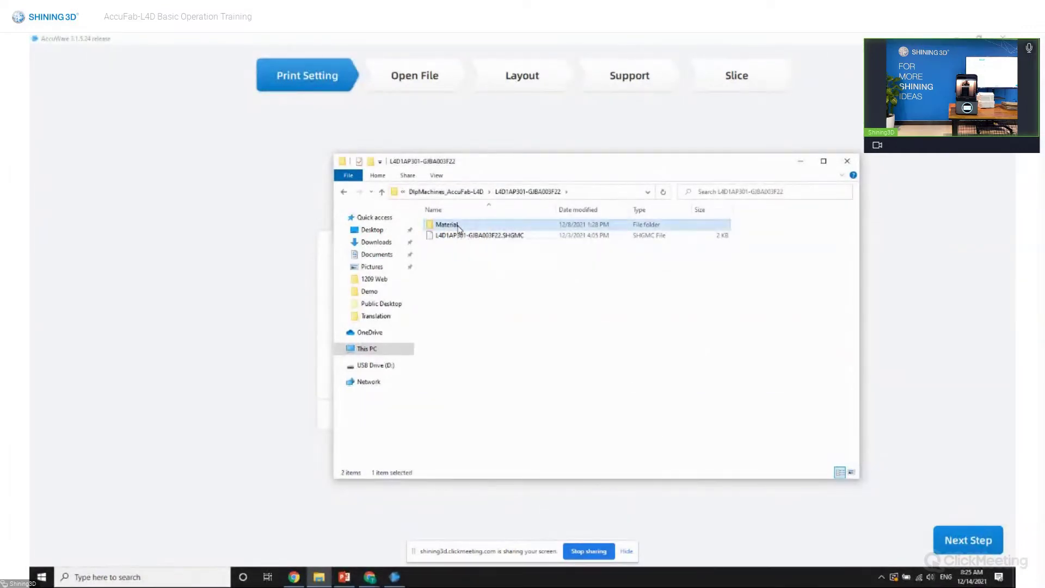
# - Copy every material folder, from [DETAX]FREEPRINT cast 2.0 385-0.05 through [Shining3D]TR01-0.05
pyautogui.scroll(-8, 501, 275)
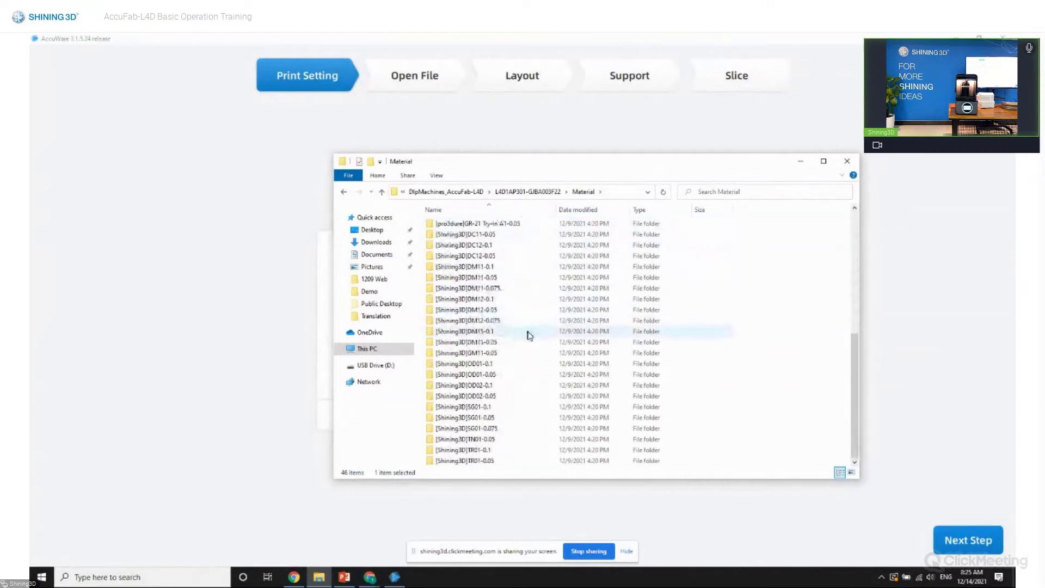
pyautogui.keyDown('shift'); pyautogui.click(521, 458); pyautogui.keyUp('shift')
pyautogui.click(521, 460)
pyautogui.scroll(8, 703, 333)
pyautogui.click(474, 224)
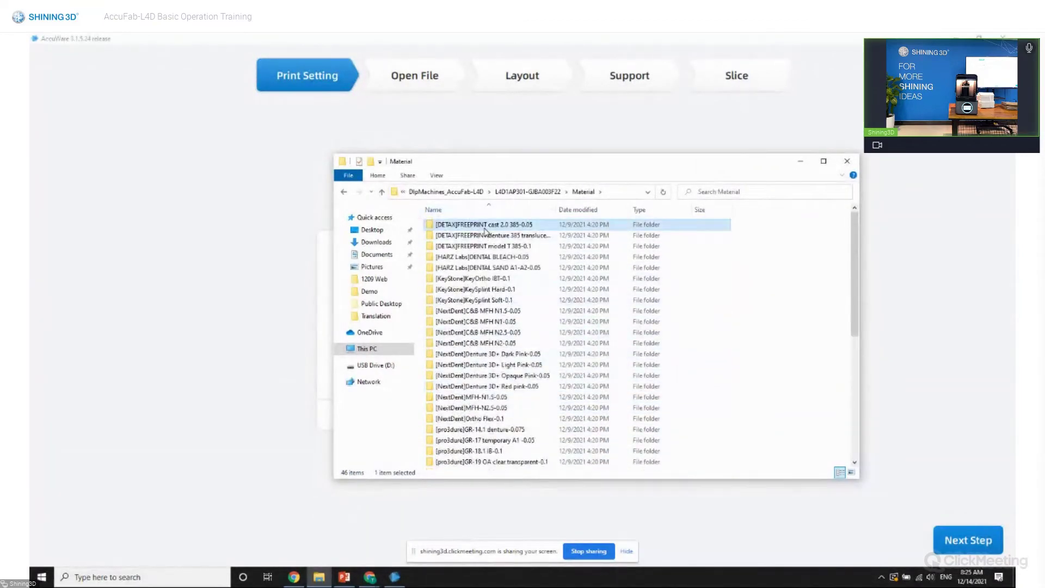
pyautogui.scroll(-8, 496, 373)
pyautogui.keyDown('shift'); pyautogui.click(496, 462); pyautogui.keyUp('shift')
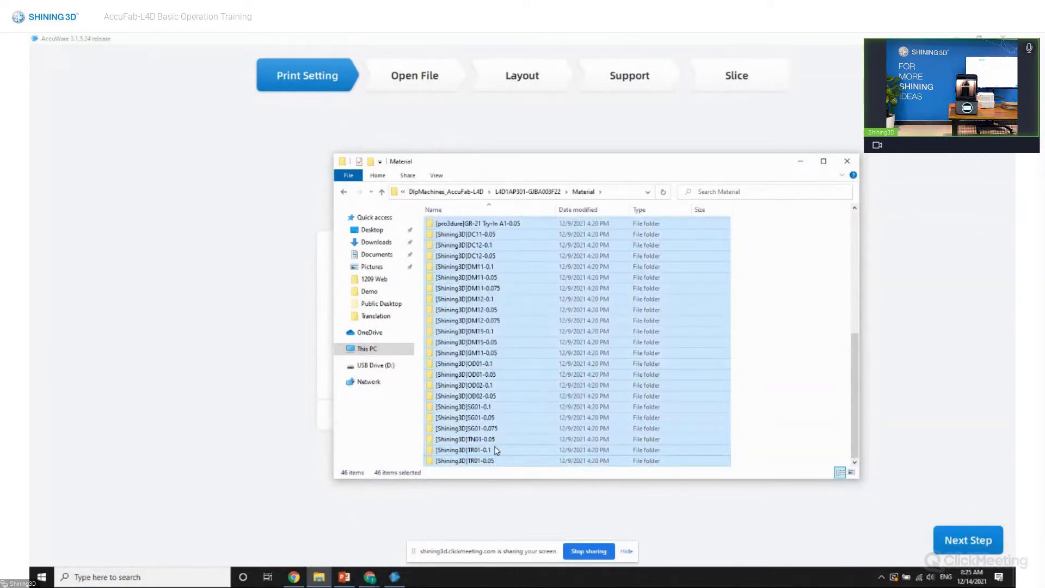
# - Paste the copied material folders into the Material folder of L4D1AP310-GJBA004L11, replacing files with the same names
pyautogui.click(528, 191)
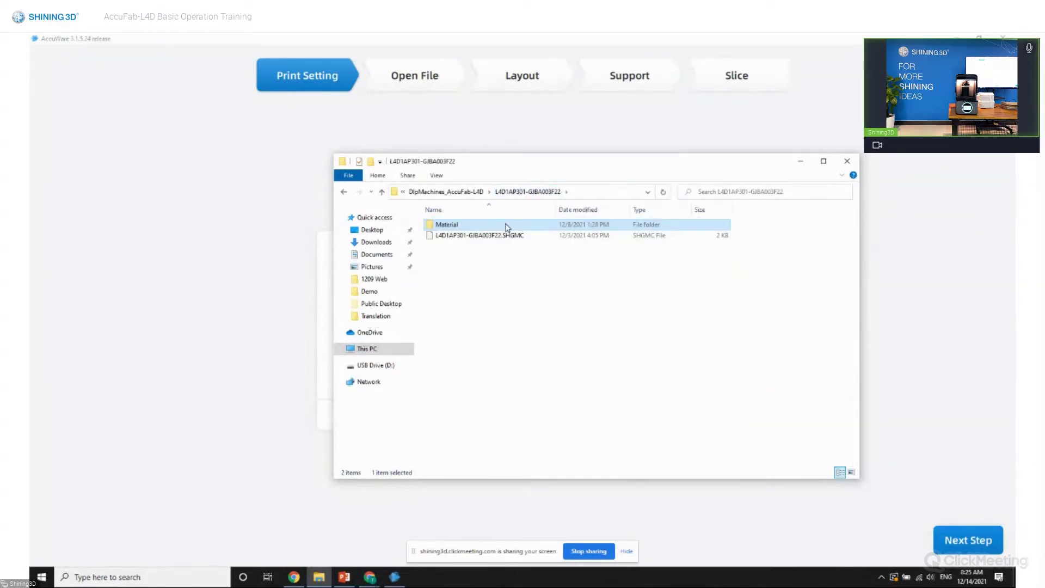
pyautogui.click(460, 191)
pyautogui.click(467, 240)
pyautogui.doubleClick(466, 237)
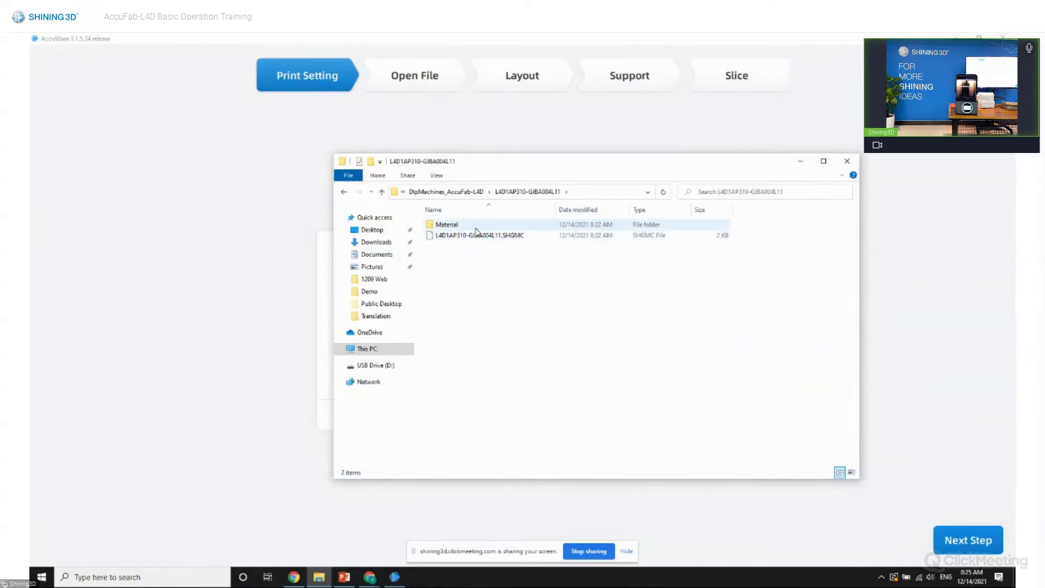
pyautogui.doubleClick(462, 224)
pyautogui.hotkey('ctrl', 'v')
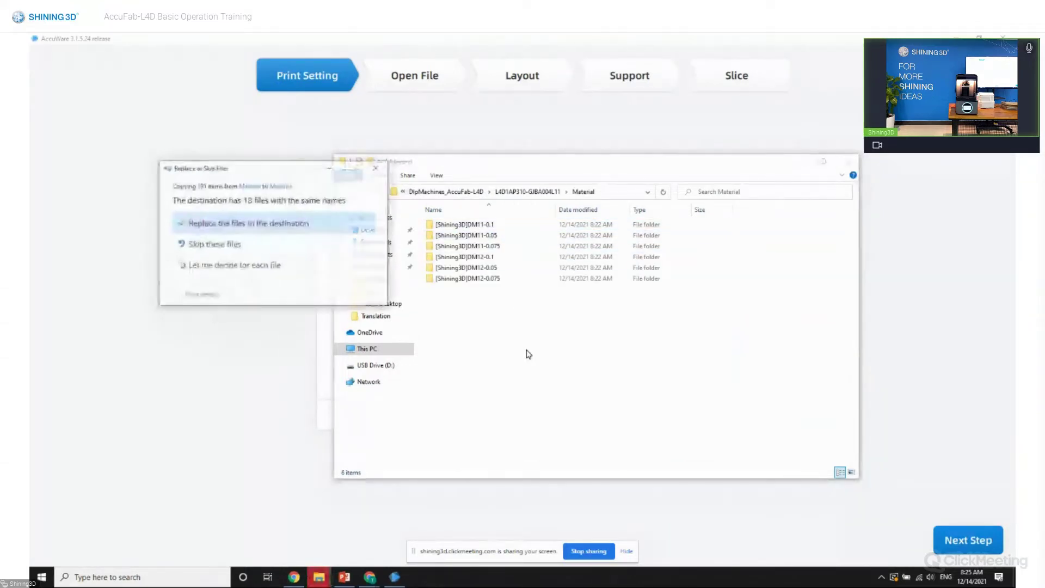
pyautogui.click(247, 232)
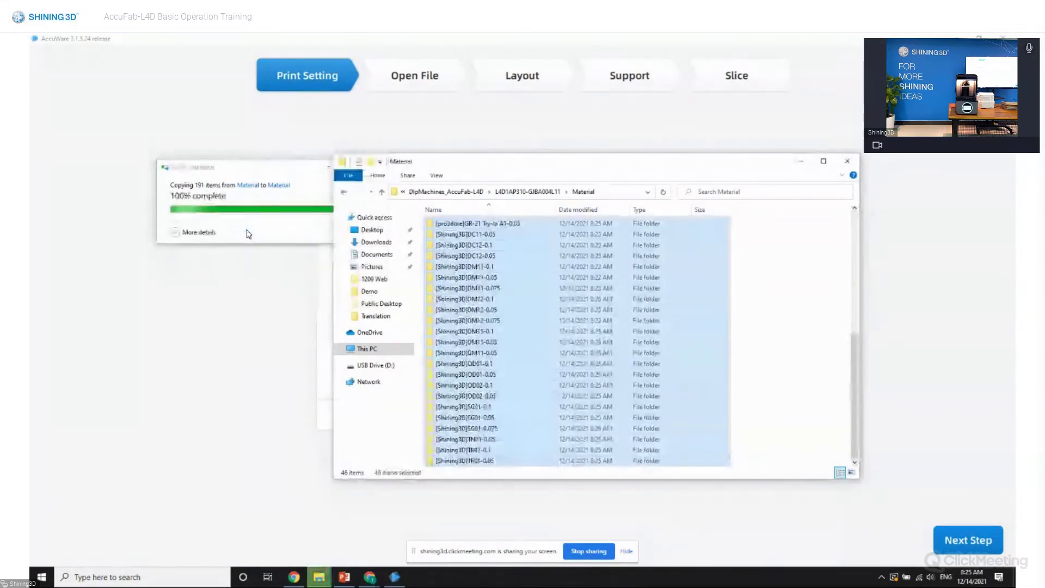
pyautogui.click(847, 161)
# - Check the material types in the print settings, then restart AccuWare to load the copied materials
pyautogui.click(661, 330)
pyautogui.click(651, 340)
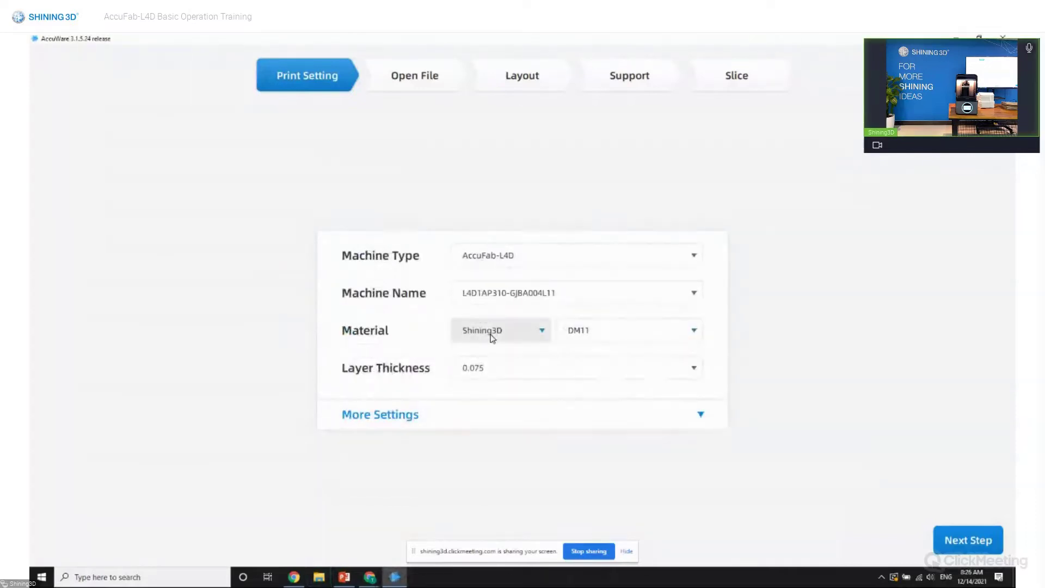
pyautogui.click(1003, 35)
pyautogui.click(533, 361)
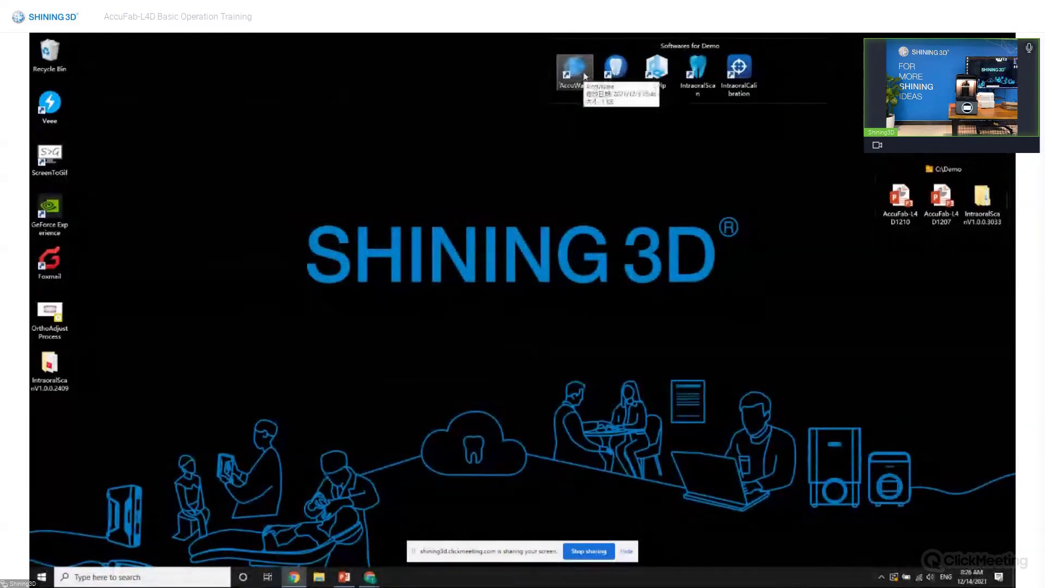
pyautogui.doubleClick(584, 75)
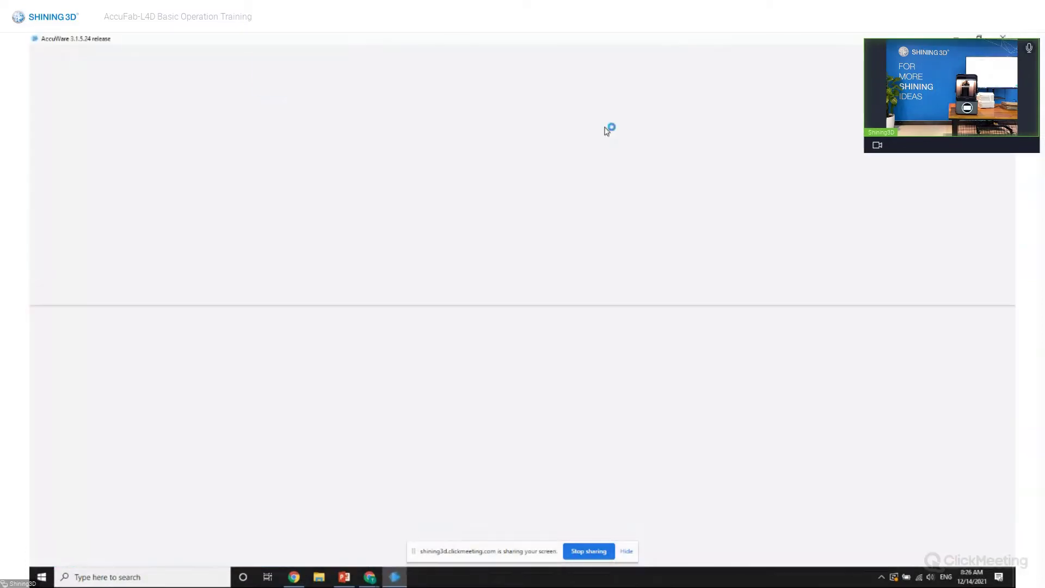
# - Examine the available material brands and the Shining3D material types for L4D1AP310-GJBA004L11
pyautogui.click(535, 330)
pyautogui.click(535, 330)
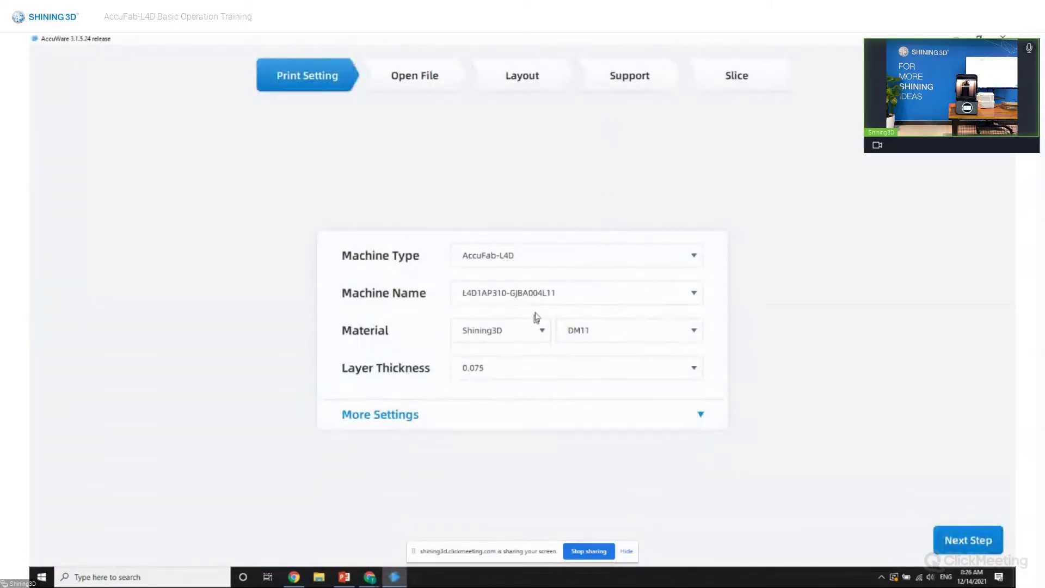
pyautogui.click(534, 325)
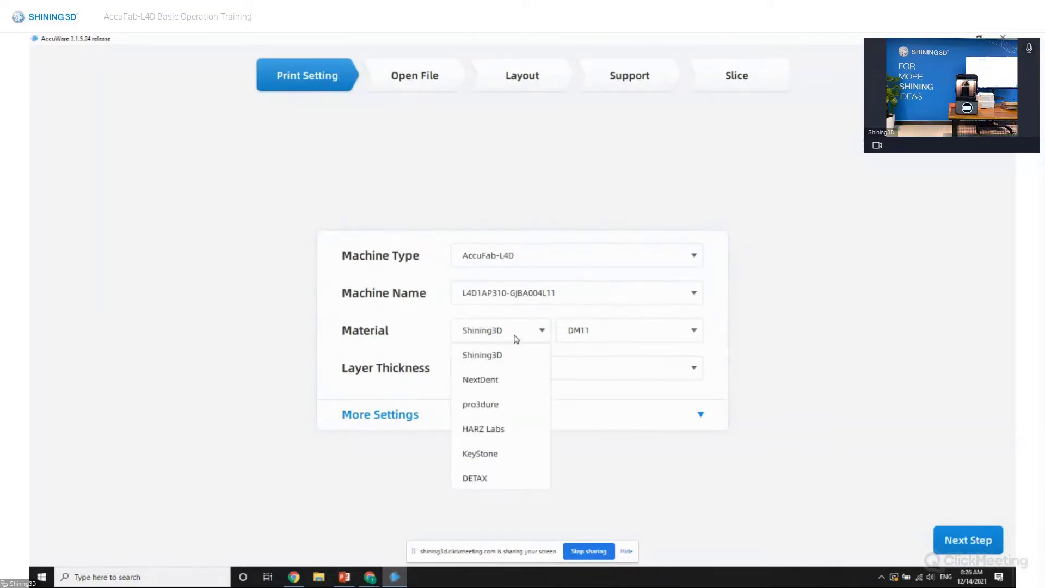
pyautogui.click(518, 356)
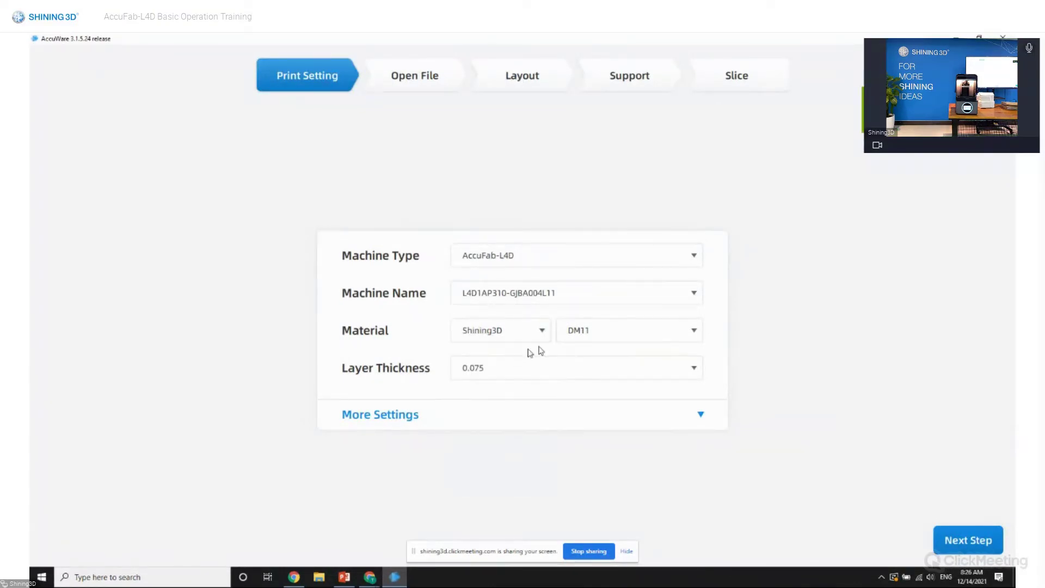
pyautogui.click(585, 332)
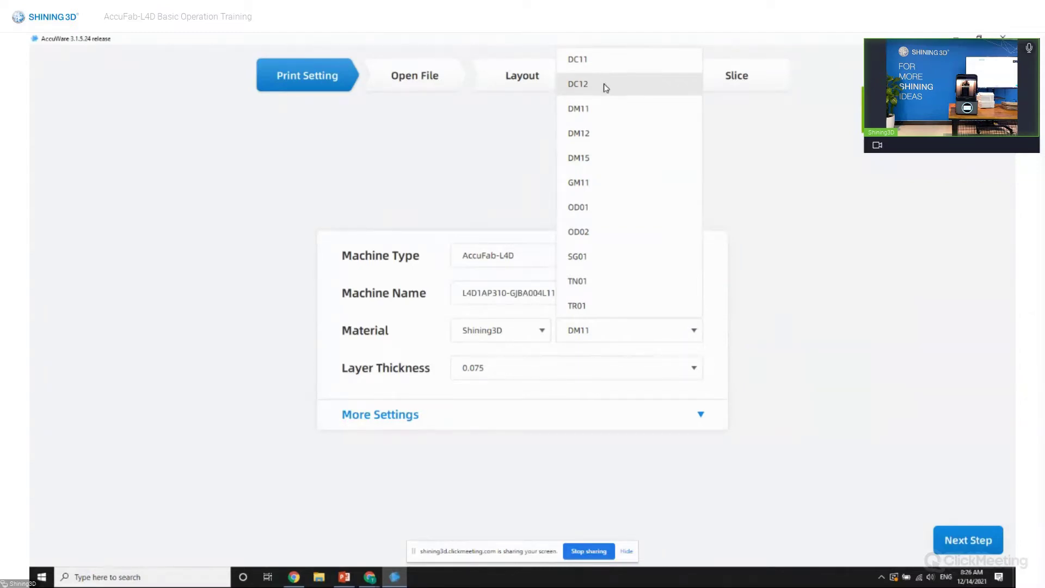
pyautogui.click(713, 164)
pyautogui.click(515, 330)
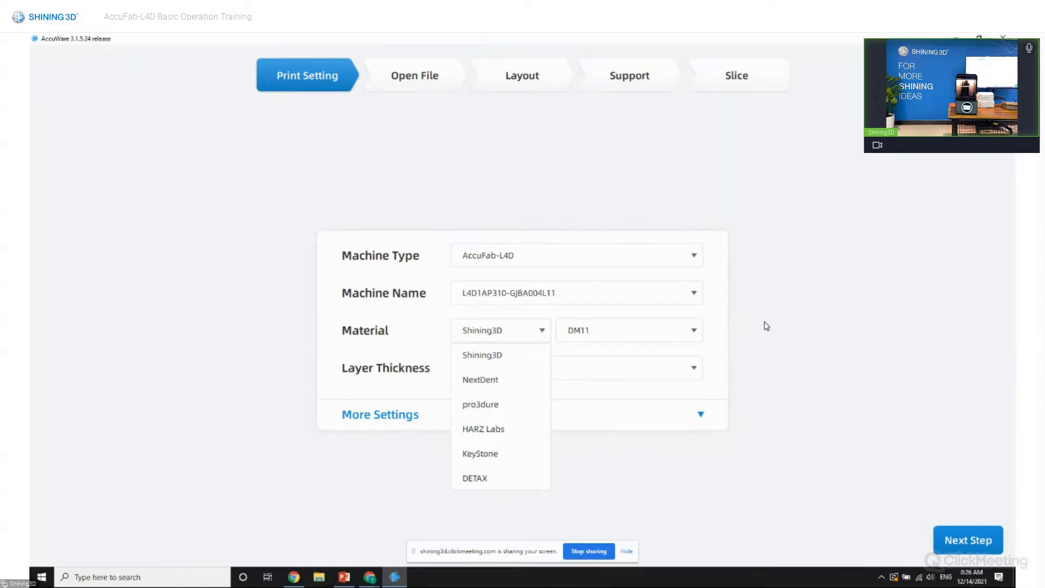
pyautogui.click(766, 325)
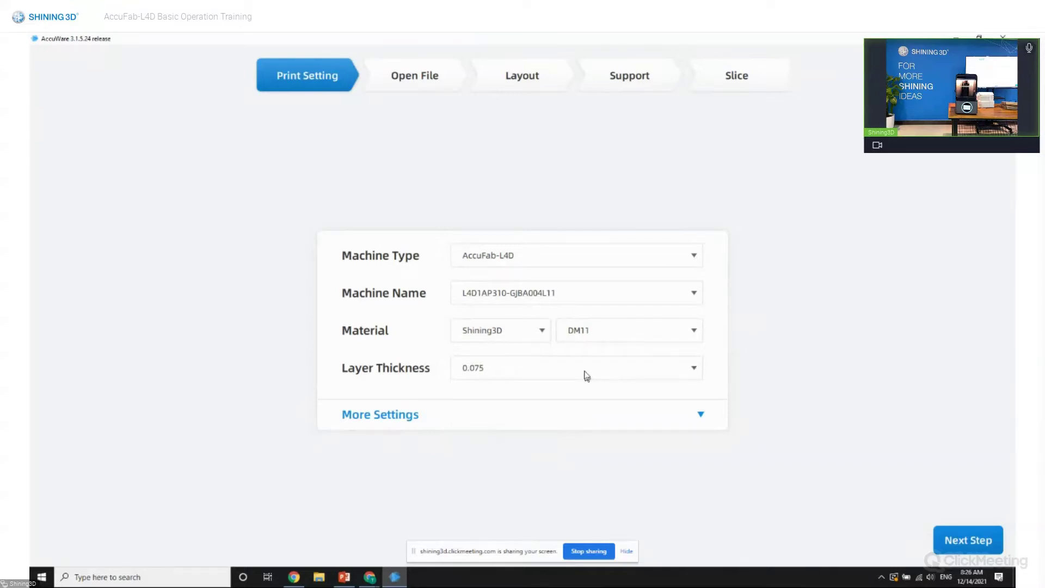
# - Set the Shining3D material type to DM12
pyautogui.click(594, 337)
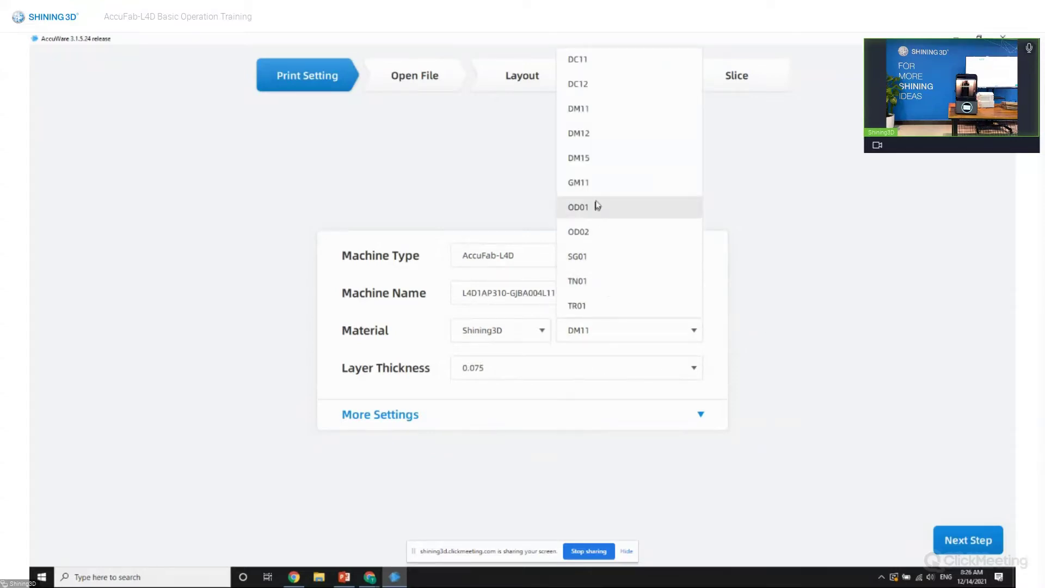
pyautogui.click(602, 133)
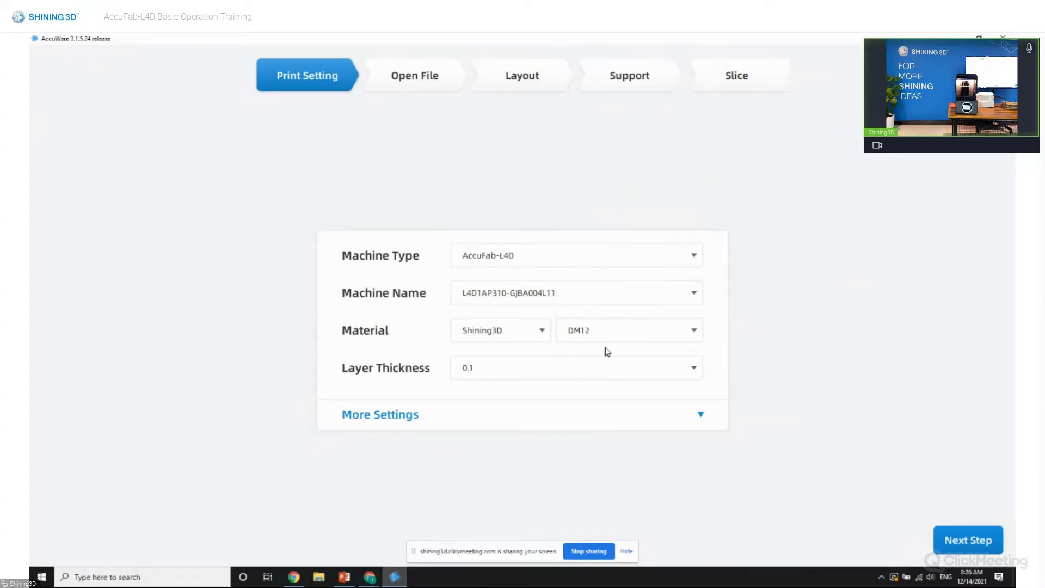
# - Set the layer thickness to 0.05 for the DM12 material
pyautogui.click(564, 367)
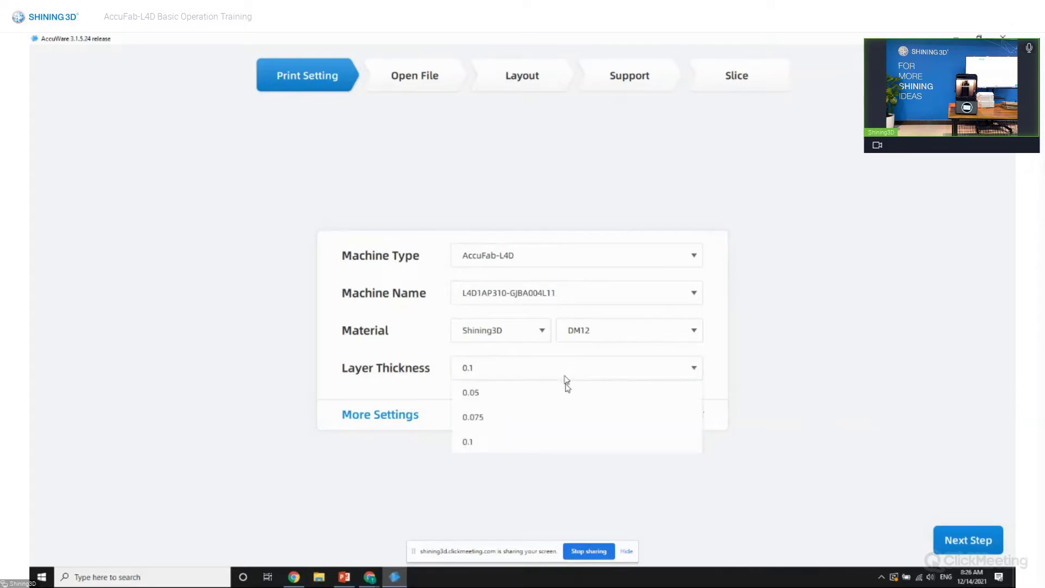
pyautogui.click(574, 393)
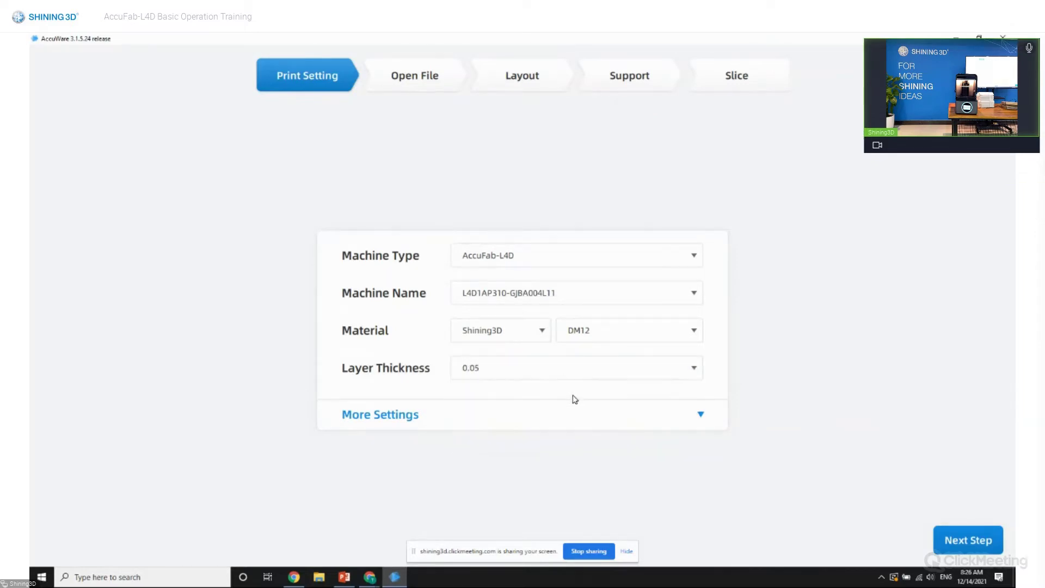
pyautogui.click(660, 373)
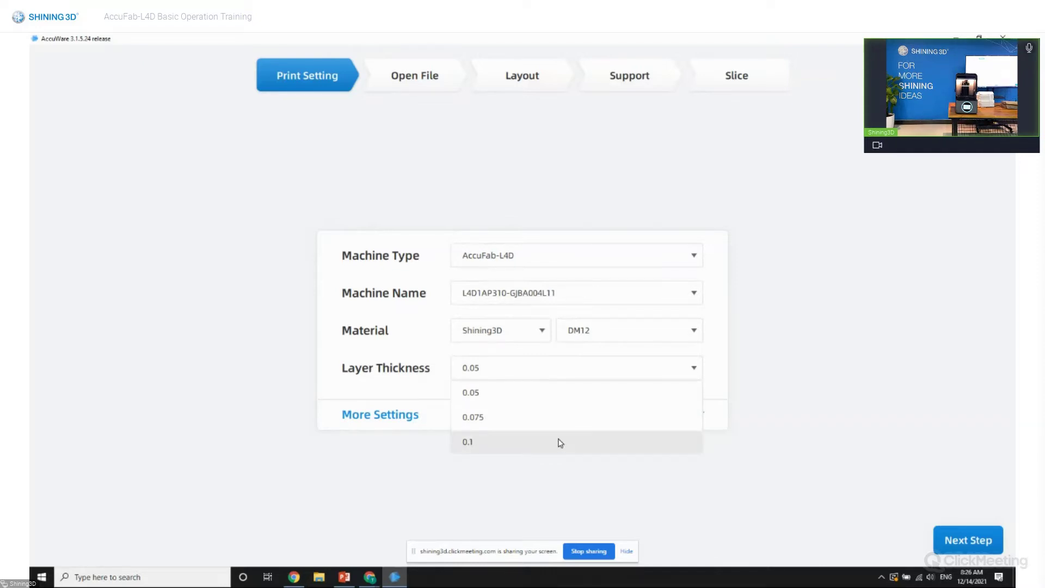
pyautogui.click(593, 391)
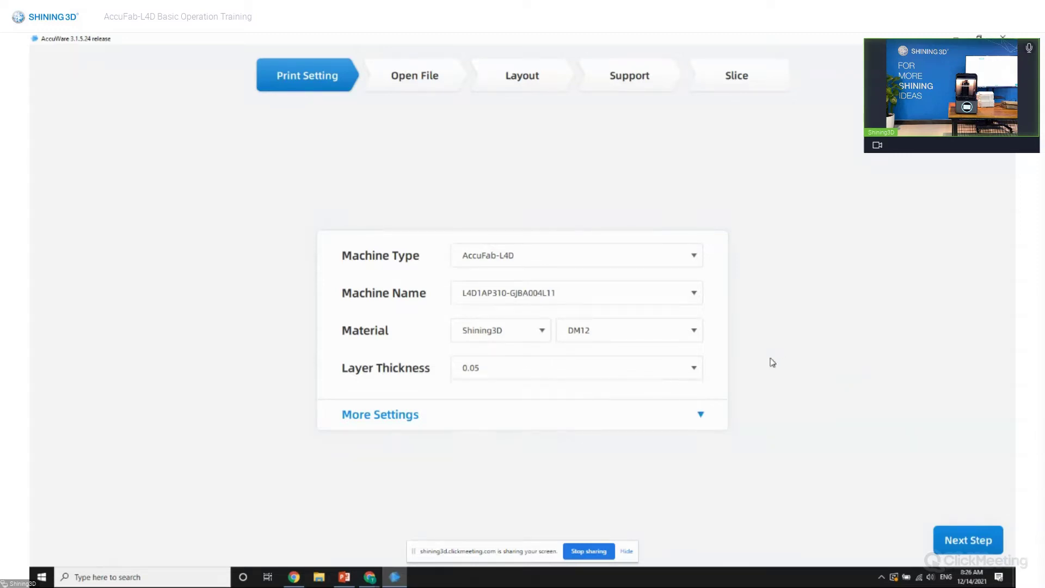
# - Proceed to file loading, open the Demo model from C:\Demo and move it to the left side of the build plate
pyautogui.click(940, 532)
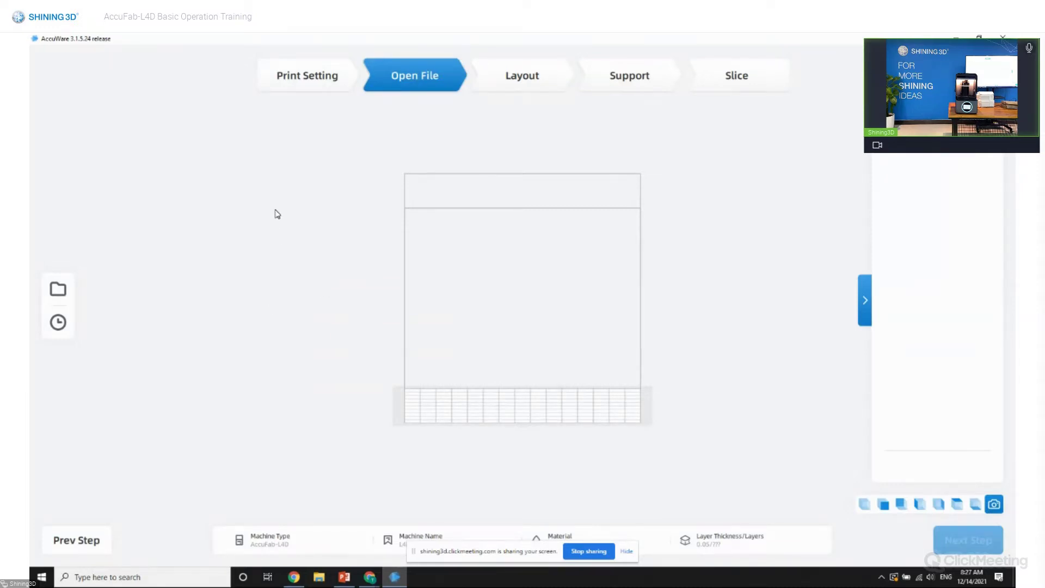
pyautogui.click(58, 289)
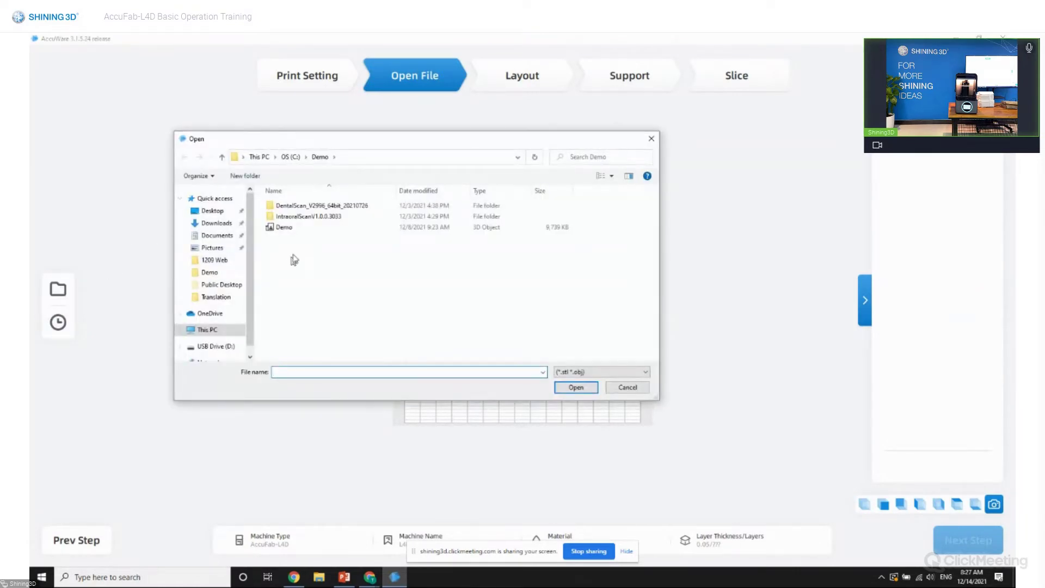
pyautogui.doubleClick(303, 228)
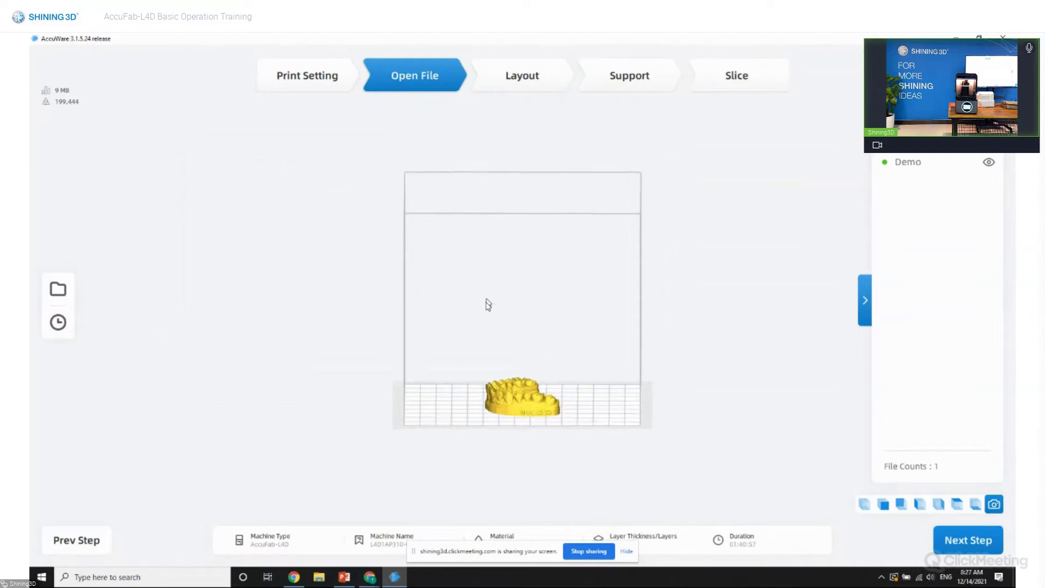
pyautogui.click(536, 380)
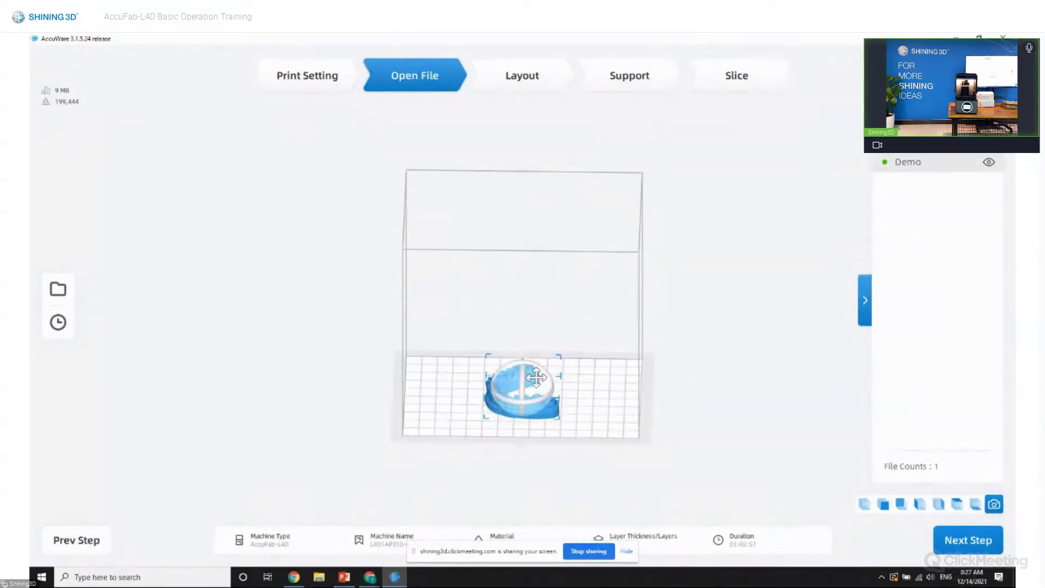
pyautogui.moveTo(536, 377); pyautogui.dragTo(474, 367)
pyautogui.moveTo(483, 369)
pyautogui.mouseDown(button='right')
pyautogui.moveTo(487, 409)
pyautogui.moveTo(485, 390)
pyautogui.mouseUp(button='right')
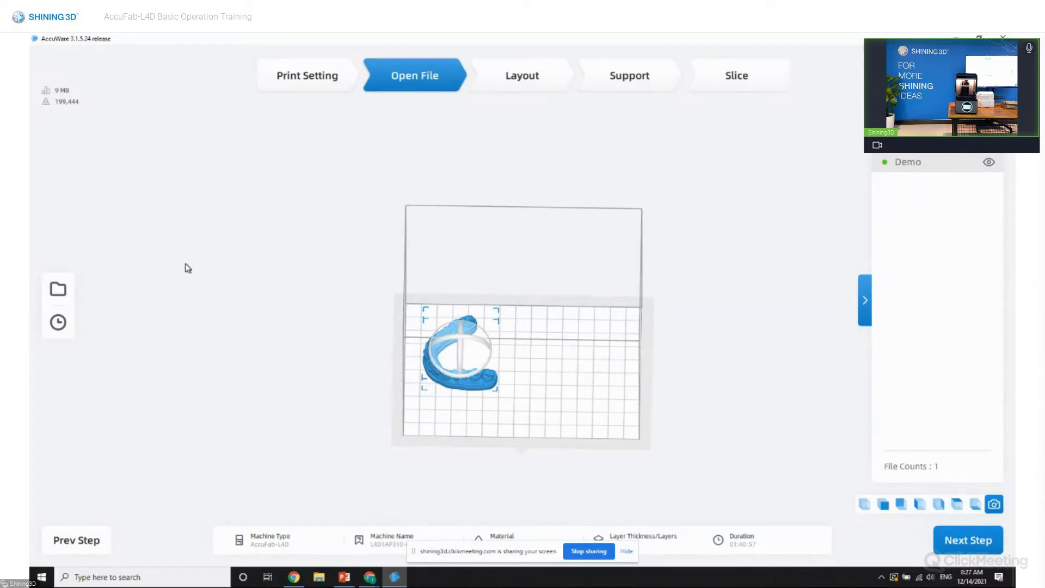
# - Load C:/Demo/Demo.stl again from the recent files, place it to the right of the first model and hide the screen-sharing notice
pyautogui.click(59, 322)
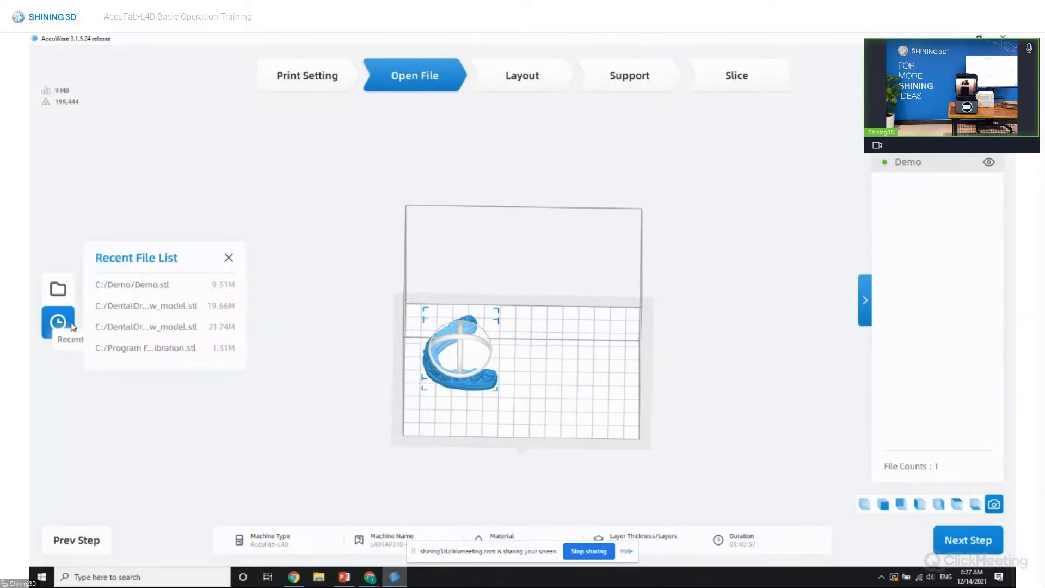
pyautogui.click(143, 292)
pyautogui.moveTo(540, 265); pyautogui.dragTo(508, 327, button='right')
pyautogui.moveTo(462, 317); pyautogui.dragTo(485, 286)
pyautogui.click(529, 323)
pyautogui.moveTo(535, 335); pyautogui.dragTo(529, 312)
pyautogui.moveTo(564, 369); pyautogui.dragTo(567, 355, button='right')
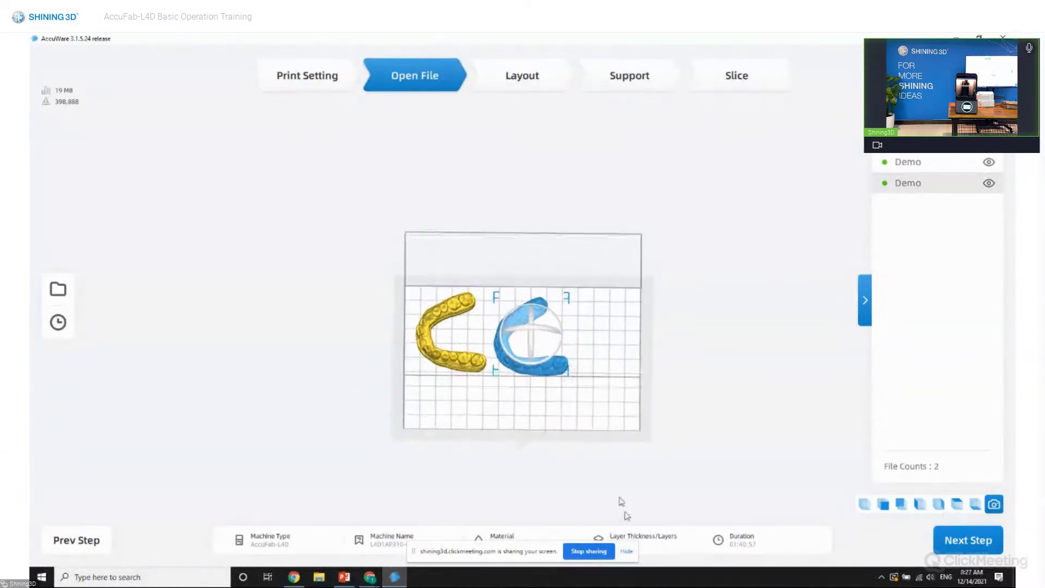
pyautogui.click(626, 551)
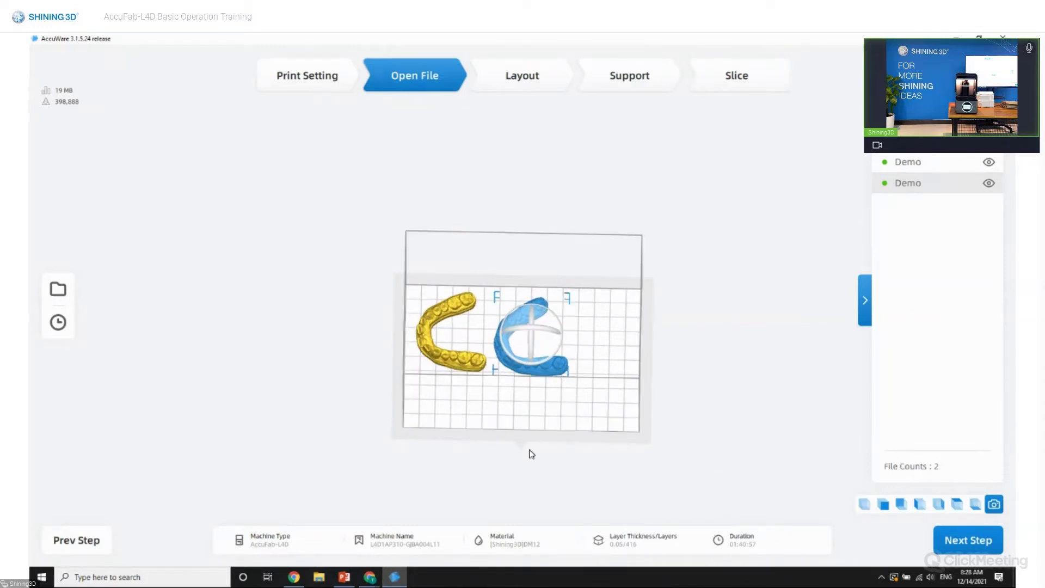
# - Select both Demo models on the build plate and duplicate them
pyautogui.moveTo(532, 463); pyautogui.dragTo(536, 386, button='right')
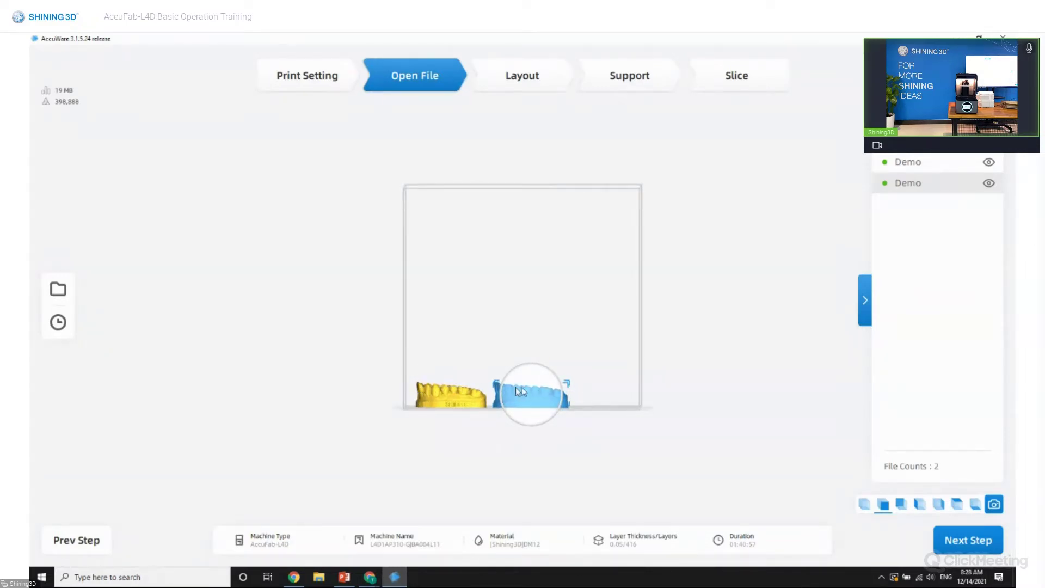
pyautogui.moveTo(475, 394); pyautogui.dragTo(469, 437, button='right')
pyautogui.moveTo(618, 379); pyautogui.dragTo(619, 425, button='right')
pyautogui.moveTo(532, 321); pyautogui.dragTo(533, 314)
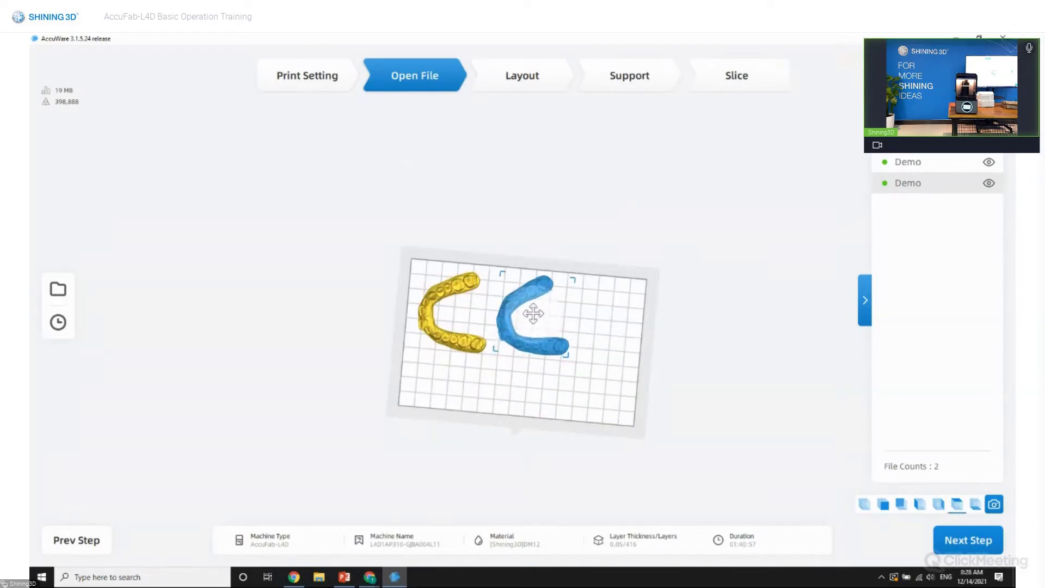
pyautogui.click(444, 294)
pyautogui.click(535, 326)
pyautogui.click(515, 307)
pyautogui.hotkey('ctrl', 'a')
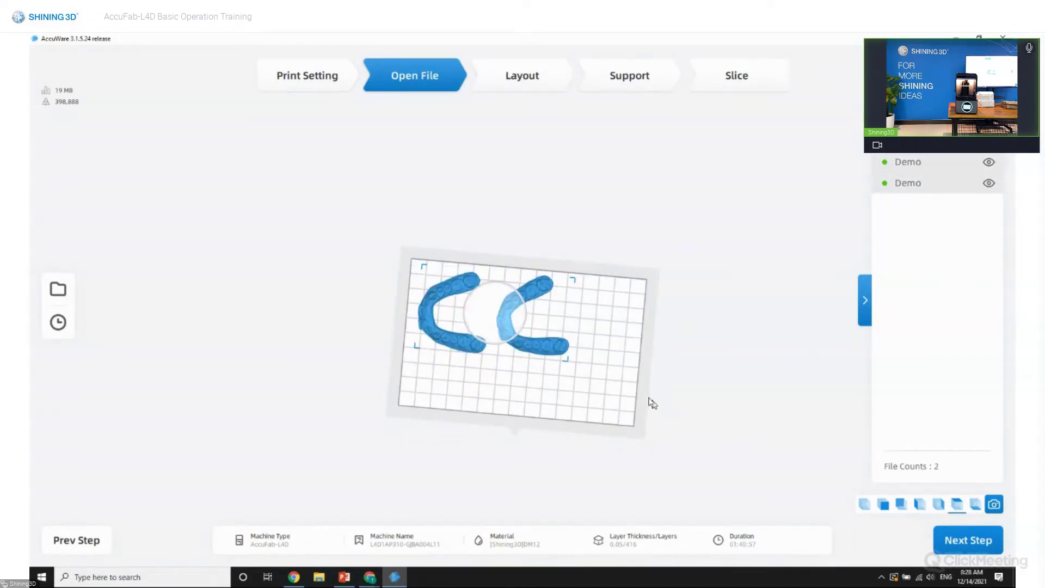
pyautogui.hotkey('ctrl', 'v')
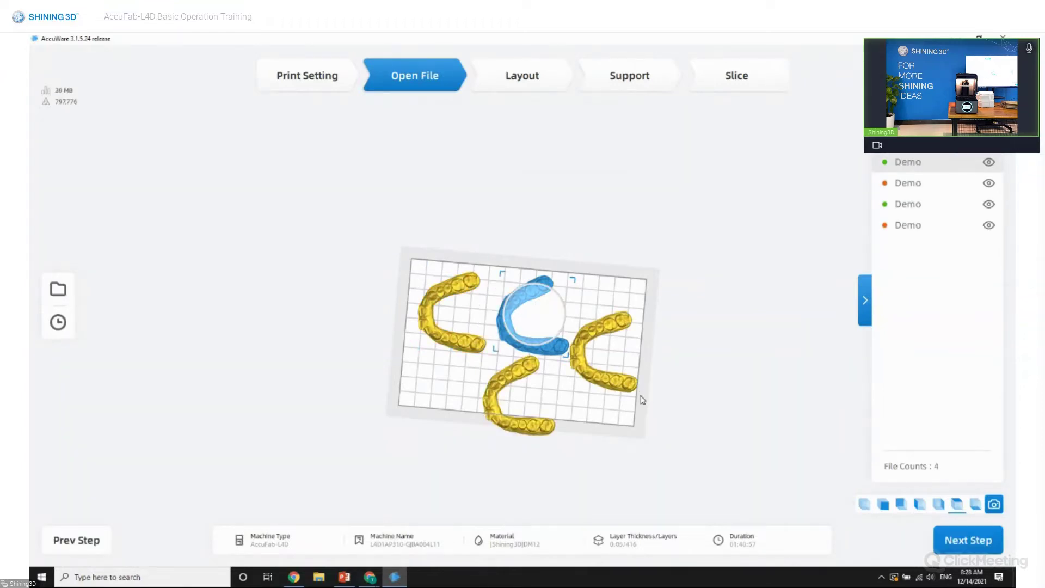
# - Rotate the two models along the plate's back edge and nest their arches together in the back-left corner
pyautogui.moveTo(643, 400); pyautogui.dragTo(635, 403, button='right')
pyautogui.moveTo(573, 364); pyautogui.dragTo(580, 375, button='right')
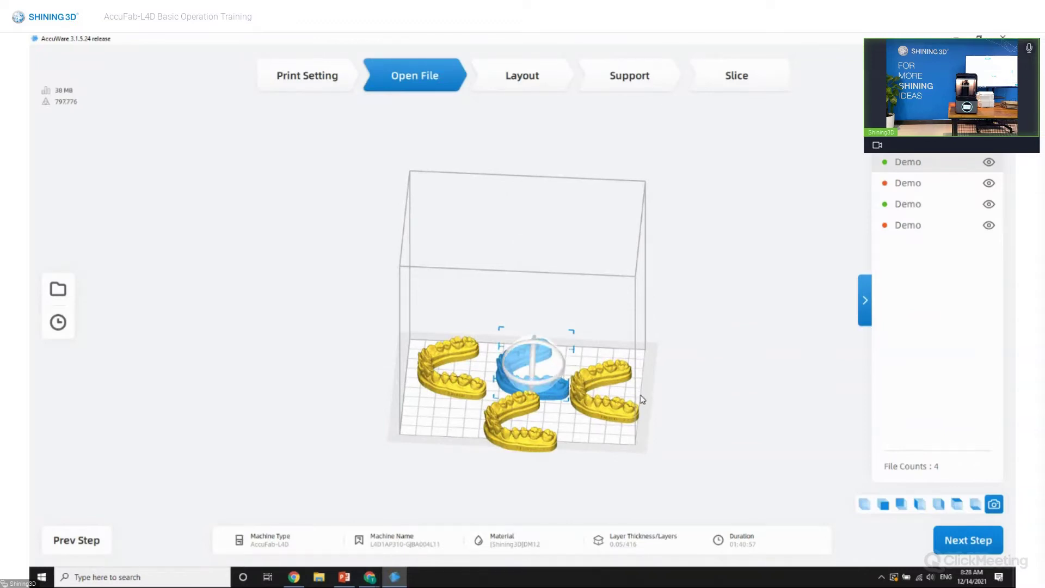
pyautogui.moveTo(641, 399); pyautogui.dragTo(634, 428, button='right')
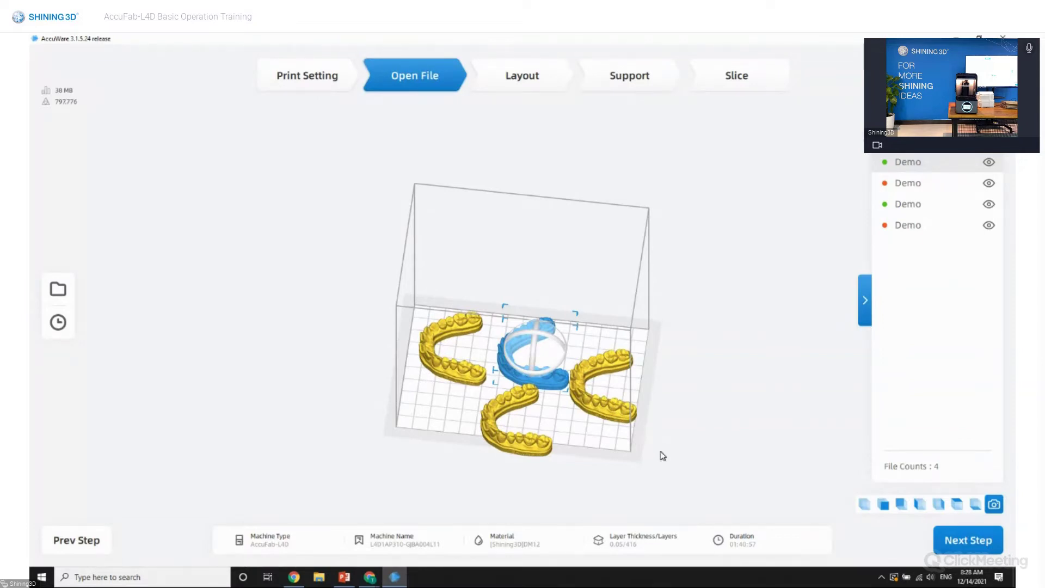
pyautogui.moveTo(652, 460); pyautogui.dragTo(655, 485, button='right')
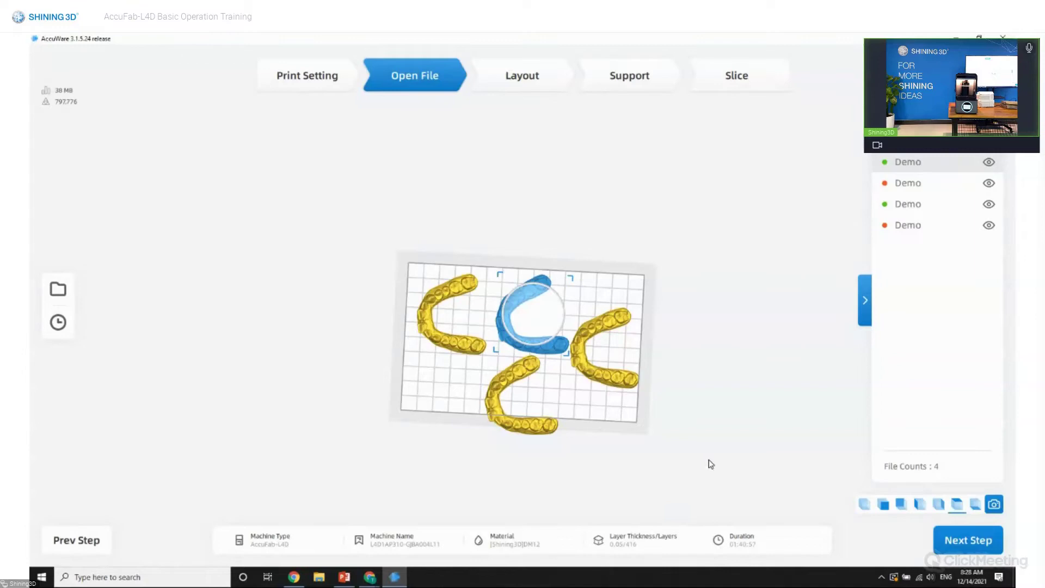
pyautogui.click(478, 292)
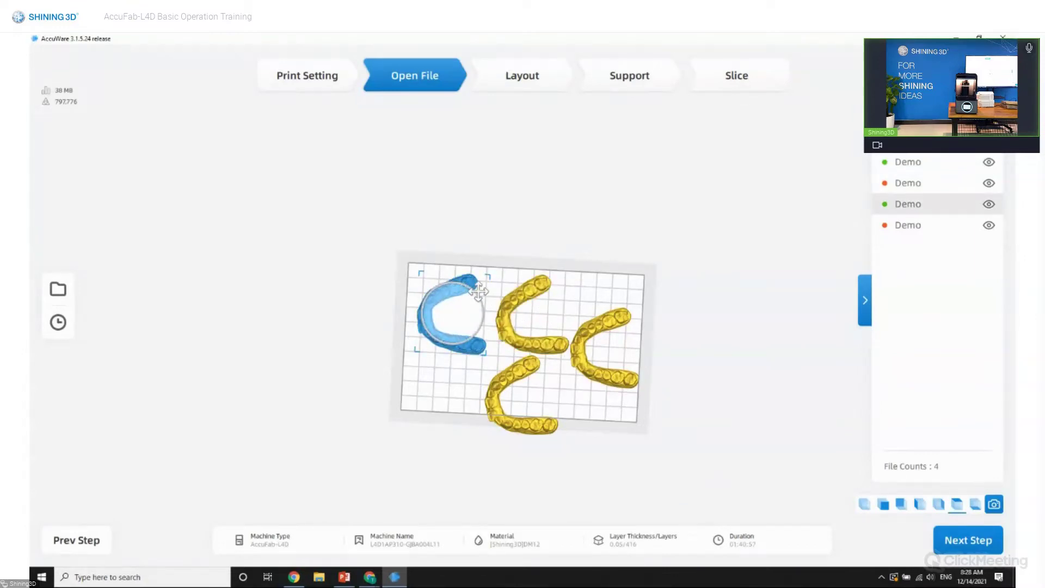
pyautogui.click(514, 306)
pyautogui.moveTo(550, 283); pyautogui.dragTo(561, 308)
pyautogui.moveTo(534, 310); pyautogui.dragTo(477, 314)
pyautogui.click(457, 279)
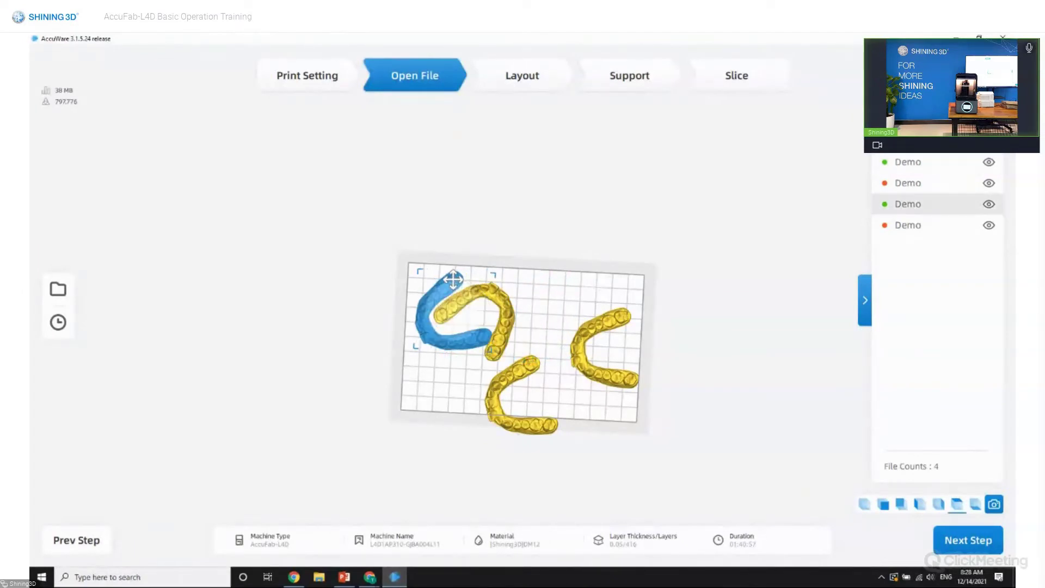
pyautogui.moveTo(493, 277); pyautogui.dragTo(484, 288)
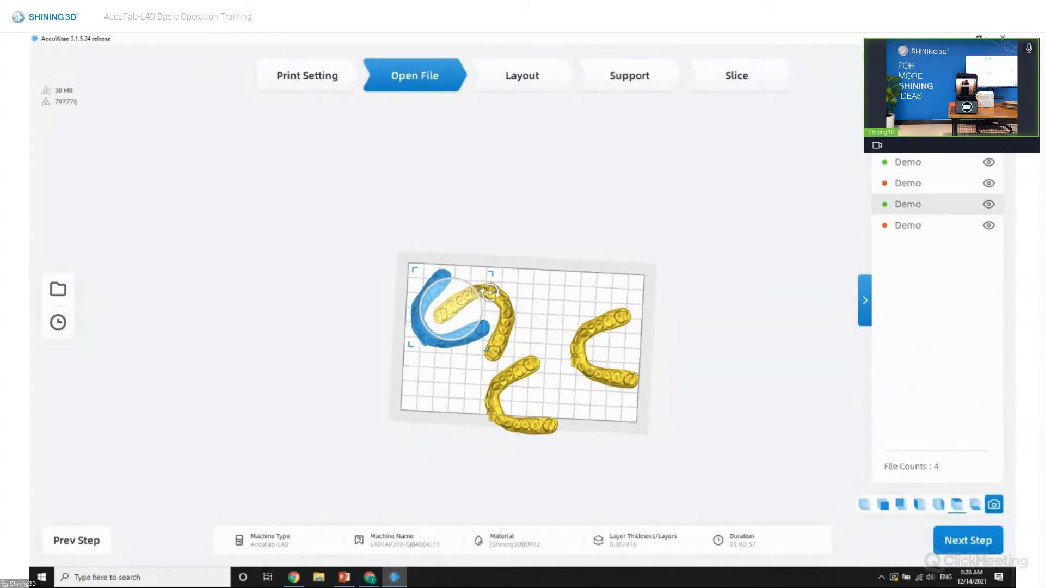
pyautogui.click(492, 307)
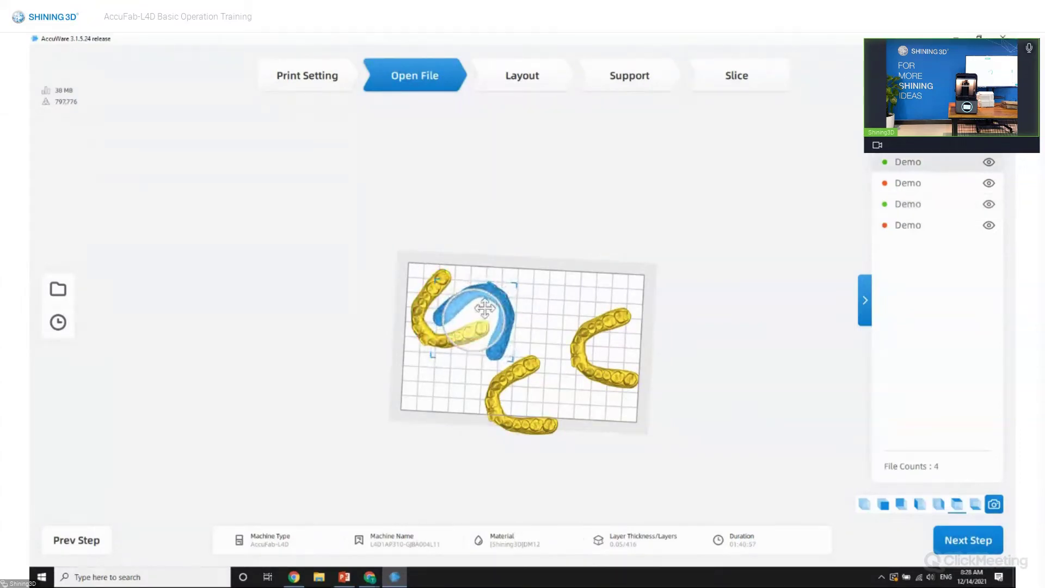
# - Move the other two copies to the plate's back-right corner and rotate them so their arches interlock
pyautogui.moveTo(591, 334); pyautogui.dragTo(548, 303)
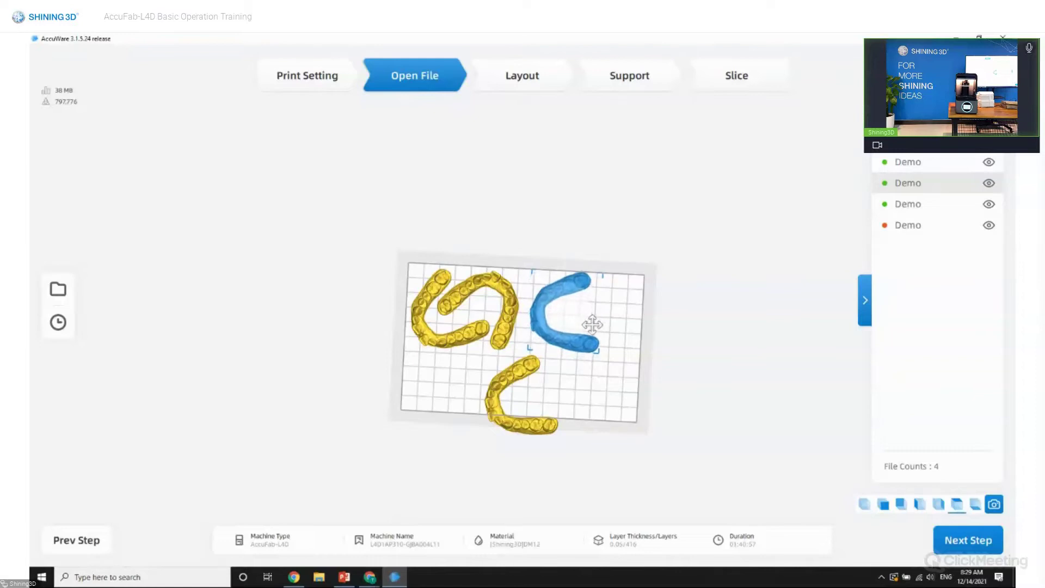
pyautogui.moveTo(515, 393); pyautogui.dragTo(600, 311)
pyautogui.click(550, 348)
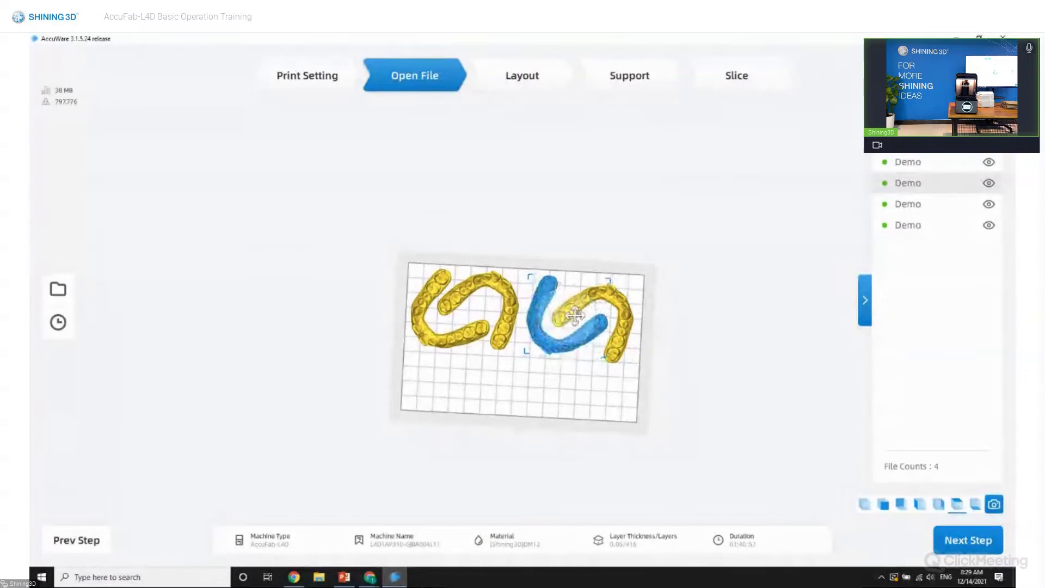
pyautogui.click(608, 303)
pyautogui.moveTo(607, 308); pyautogui.dragTo(581, 331)
pyautogui.click(573, 338)
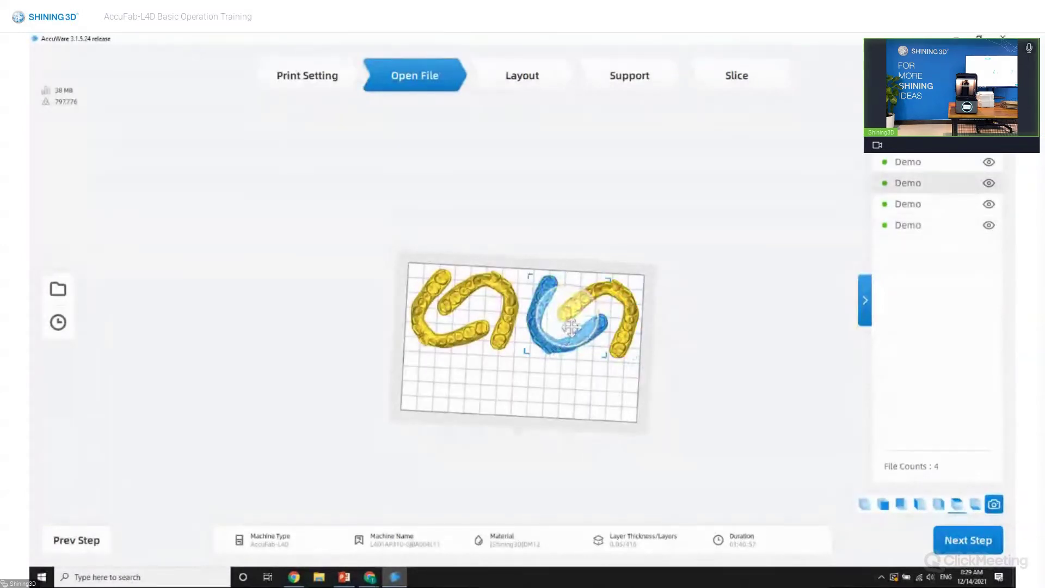
# - Fine-tune the nested pair in the plate's back-left corner, select both models and duplicate them
pyautogui.click(493, 347)
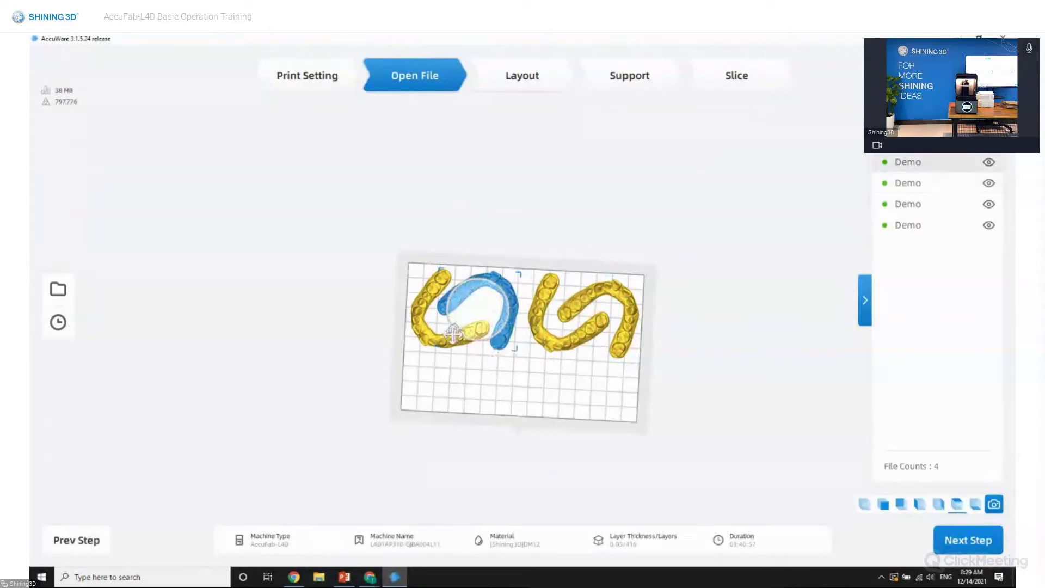
pyautogui.click(438, 278)
pyautogui.moveTo(474, 283); pyautogui.dragTo(459, 295)
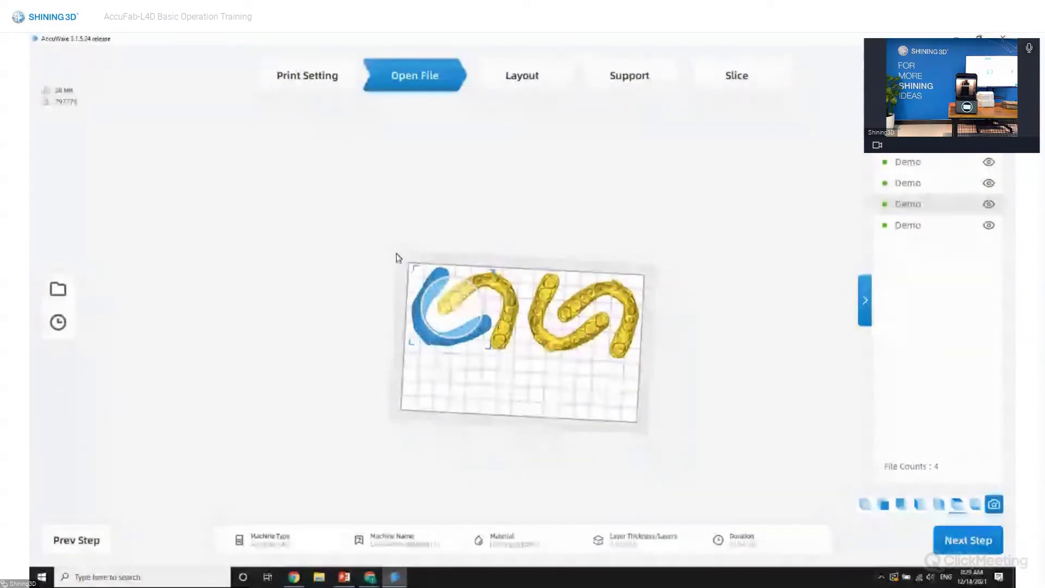
pyautogui.keyDown('ctrl'); pyautogui.click(517, 306); pyautogui.keyUp('ctrl')
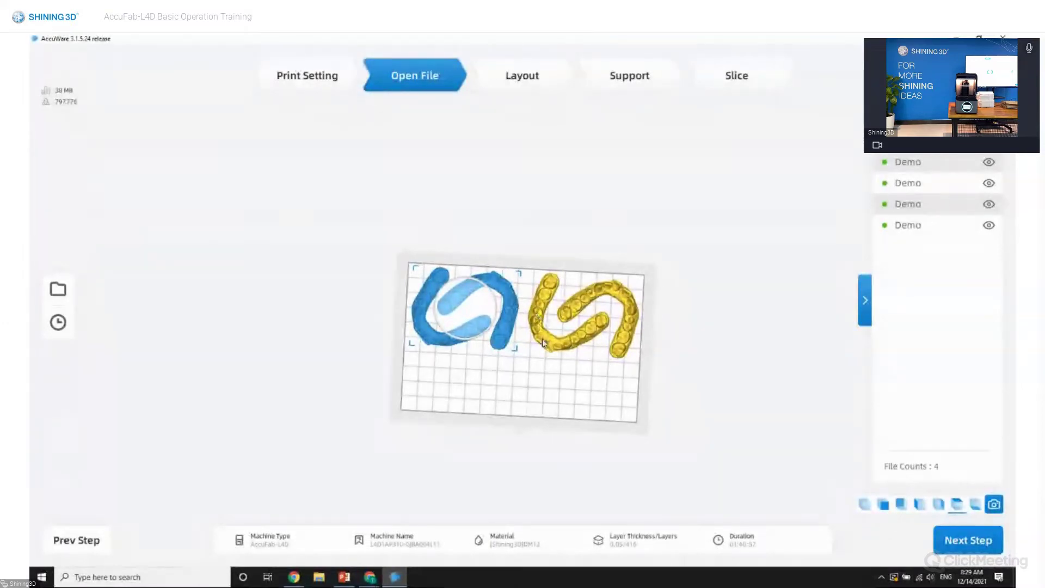
pyautogui.hotkey('ctrl', 'v')
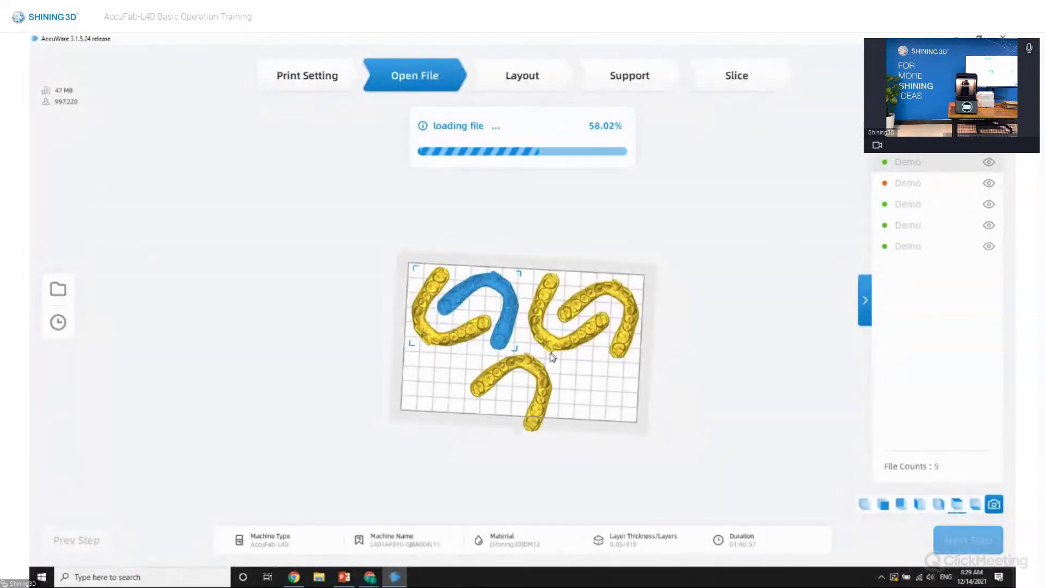
# - Move and rotate the two new copies so they fit within the plate's free front area, below the back-left pair
pyautogui.moveTo(572, 382); pyautogui.dragTo(476, 342)
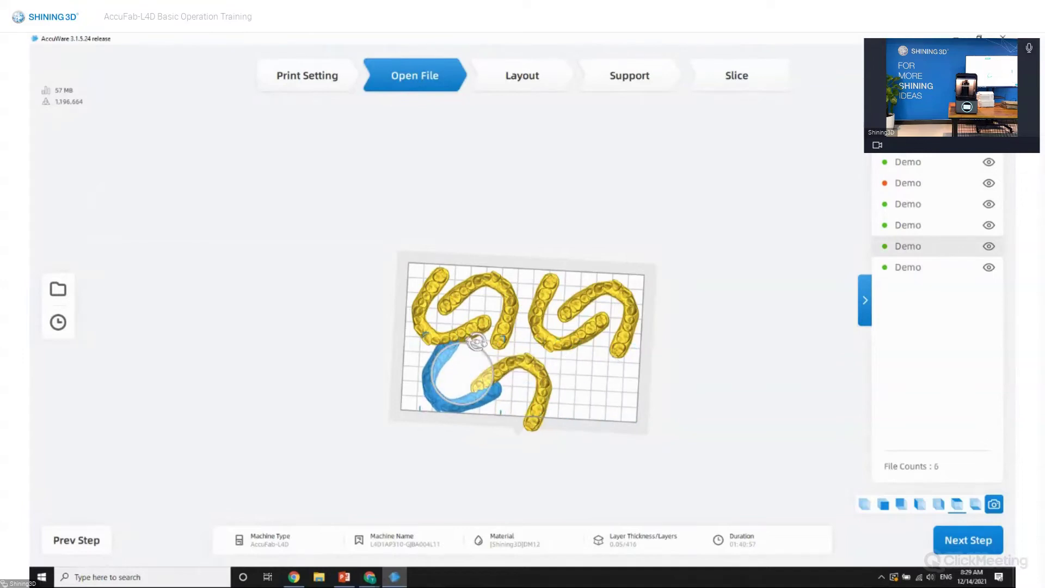
pyautogui.click(514, 360)
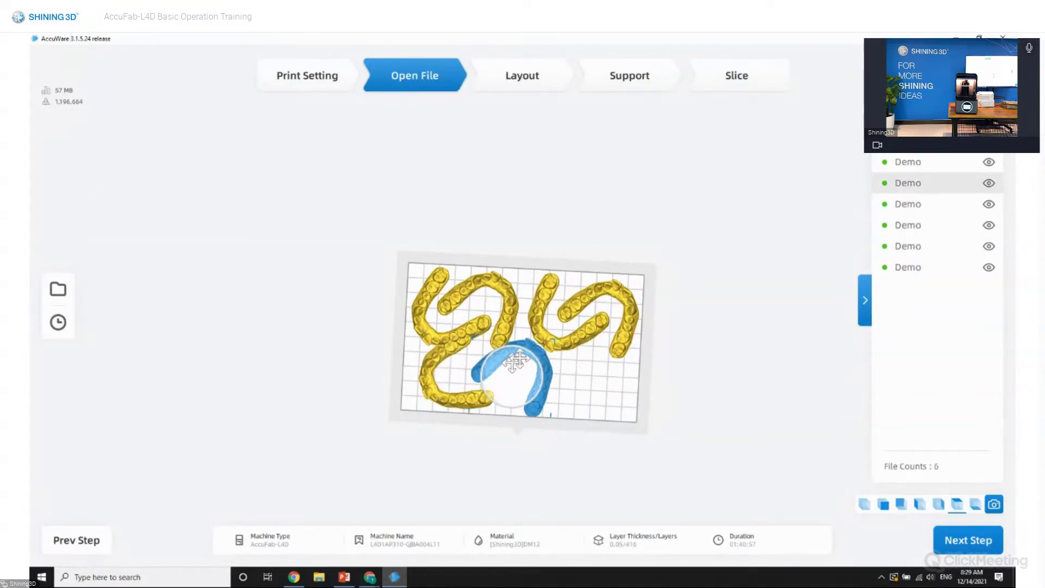
pyautogui.click(462, 360)
pyautogui.moveTo(474, 337); pyautogui.dragTo(480, 342)
# - Adjust the outer model in the plate's back-left corner and delete the two copies in the front area
pyautogui.click(437, 320)
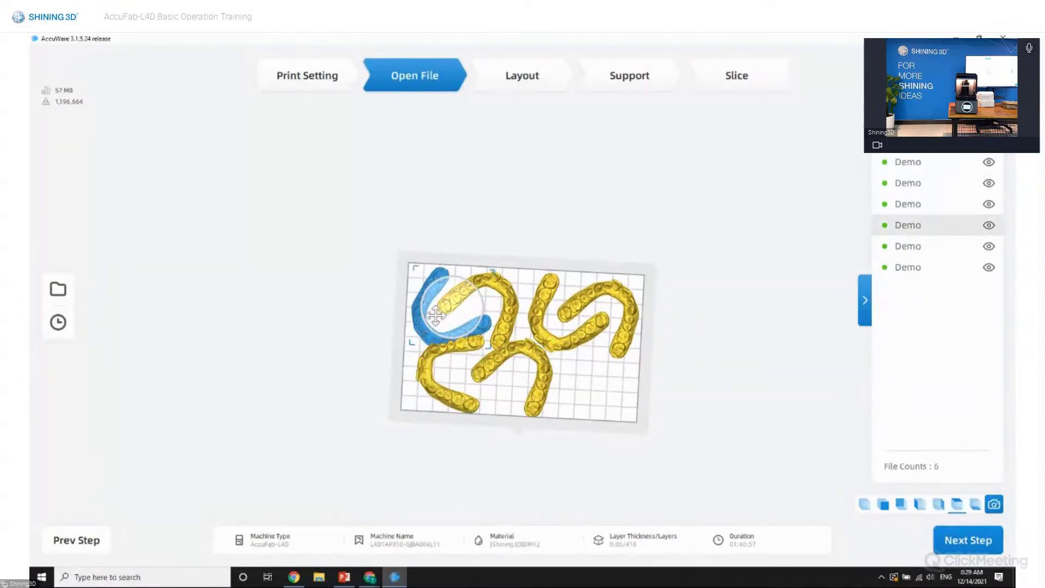
pyautogui.click(430, 375)
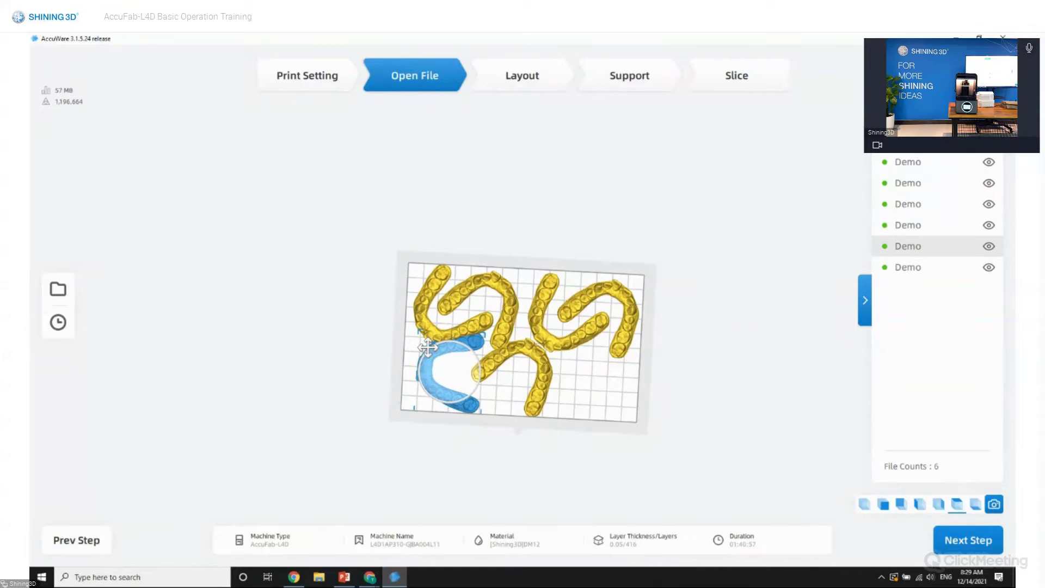
pyautogui.moveTo(435, 366); pyautogui.dragTo(573, 389)
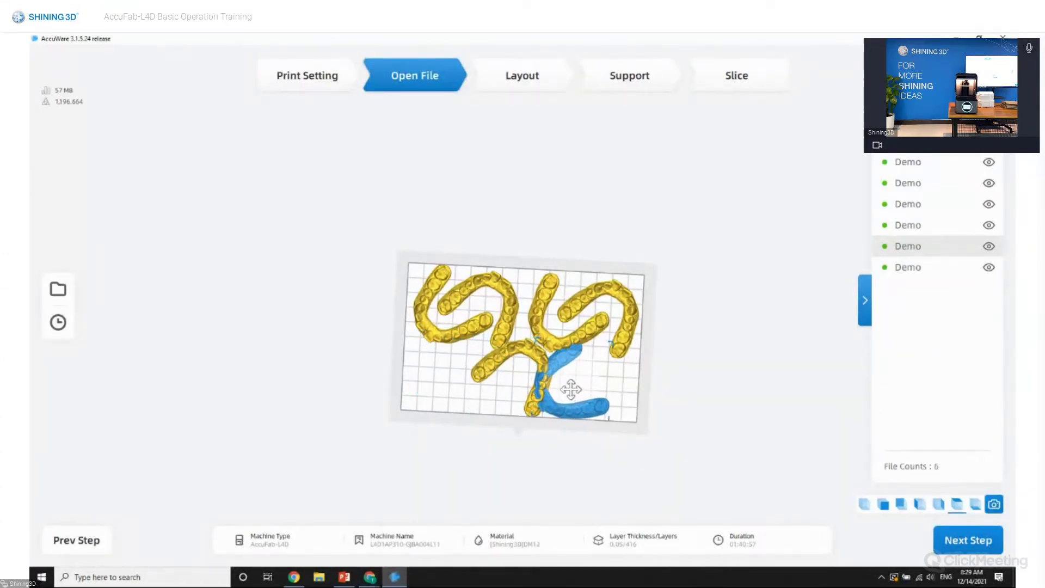
pyautogui.moveTo(583, 347); pyautogui.dragTo(548, 414)
pyautogui.press('Delete')
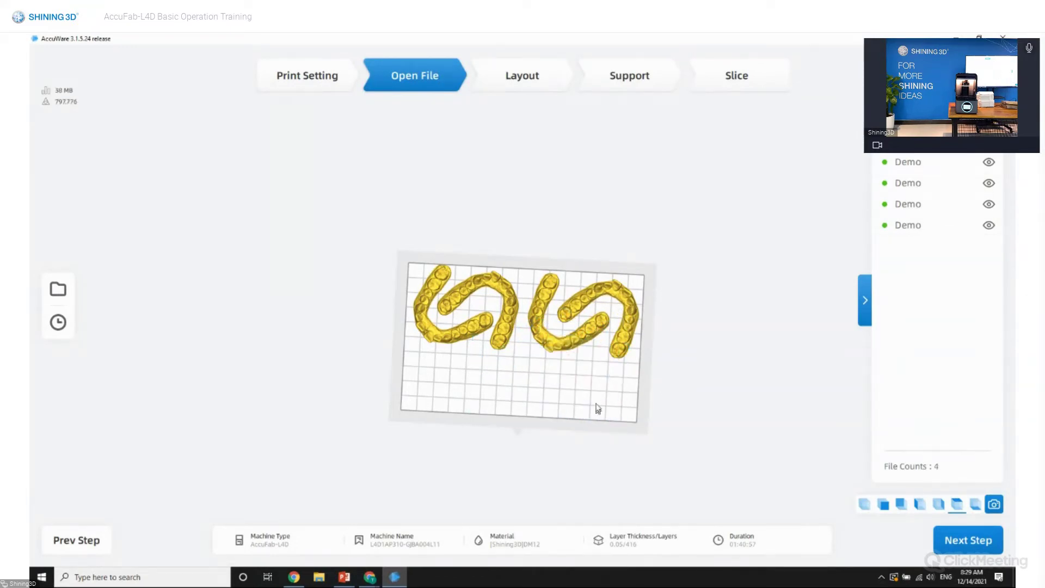
# - Select all four remaining models and move them together from the back edge toward the middle of the plate
pyautogui.click(562, 343)
pyautogui.click(457, 328)
pyautogui.hotkey('ctrl', 'a')
pyautogui.click(612, 299)
pyautogui.moveTo(650, 391); pyautogui.dragTo(651, 366, button='right')
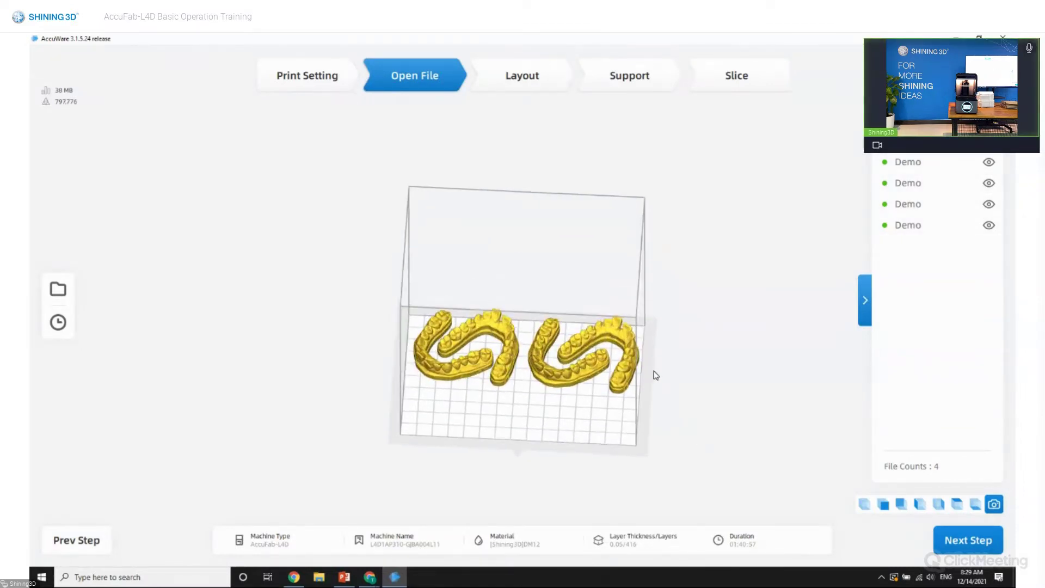
pyautogui.rightClick(595, 396)
pyautogui.moveTo(594, 396); pyautogui.dragTo(461, 324)
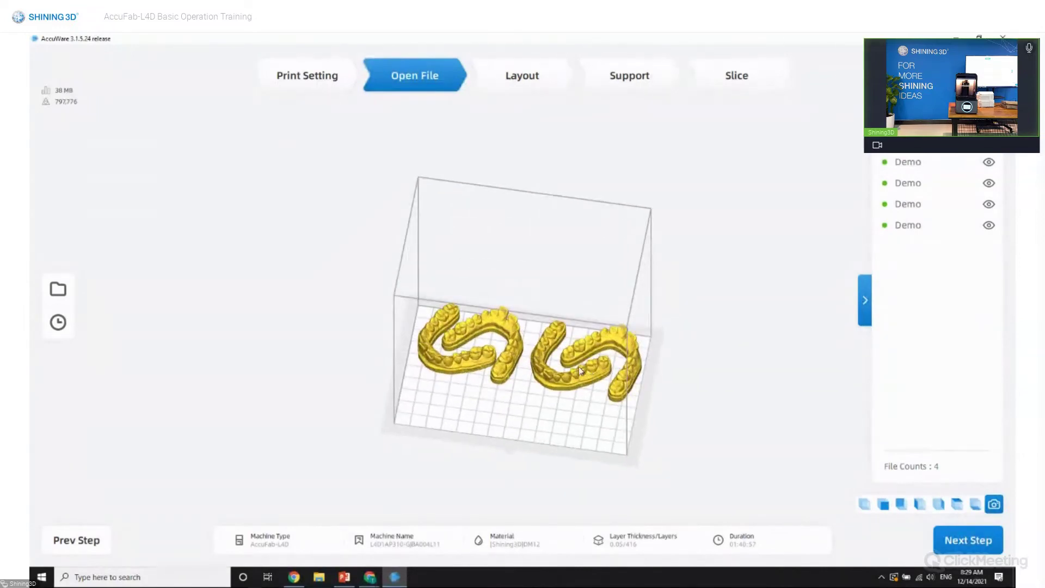
pyautogui.moveTo(333, 222); pyautogui.dragTo(598, 473)
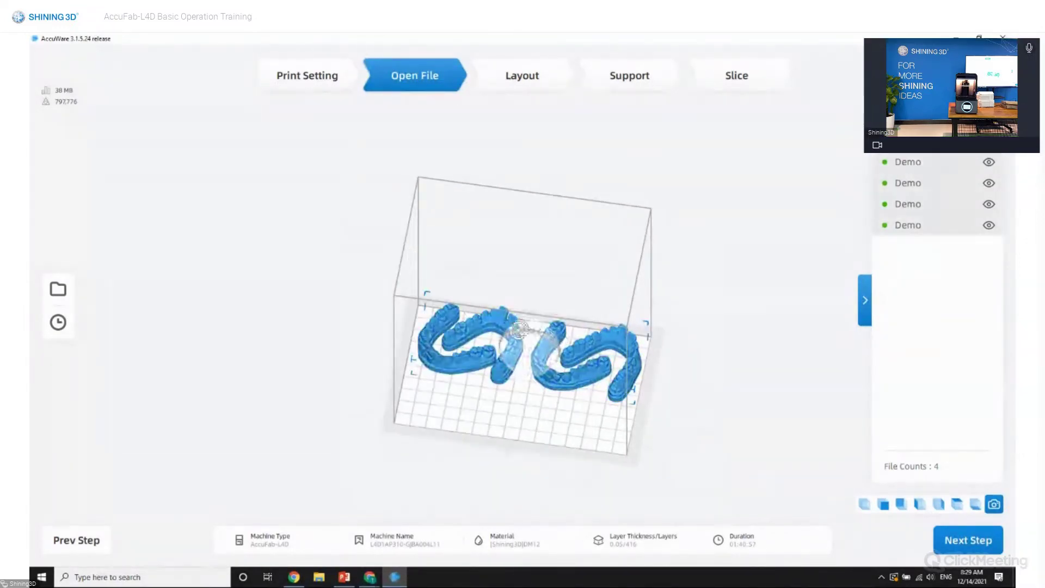
pyautogui.moveTo(536, 351); pyautogui.dragTo(539, 376)
pyautogui.moveTo(669, 247); pyautogui.dragTo(678, 324, button='right')
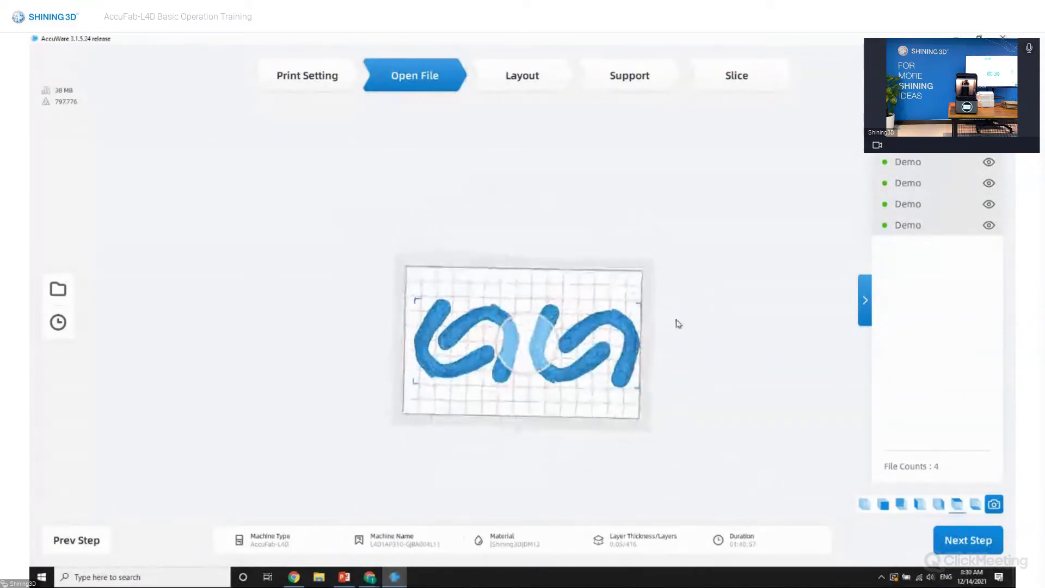
# - Go to the Layout stage, select only the inner model of the left-hand pair and tilt it freely
pyautogui.click(560, 87)
pyautogui.moveTo(599, 227); pyautogui.dragTo(596, 149, button='right')
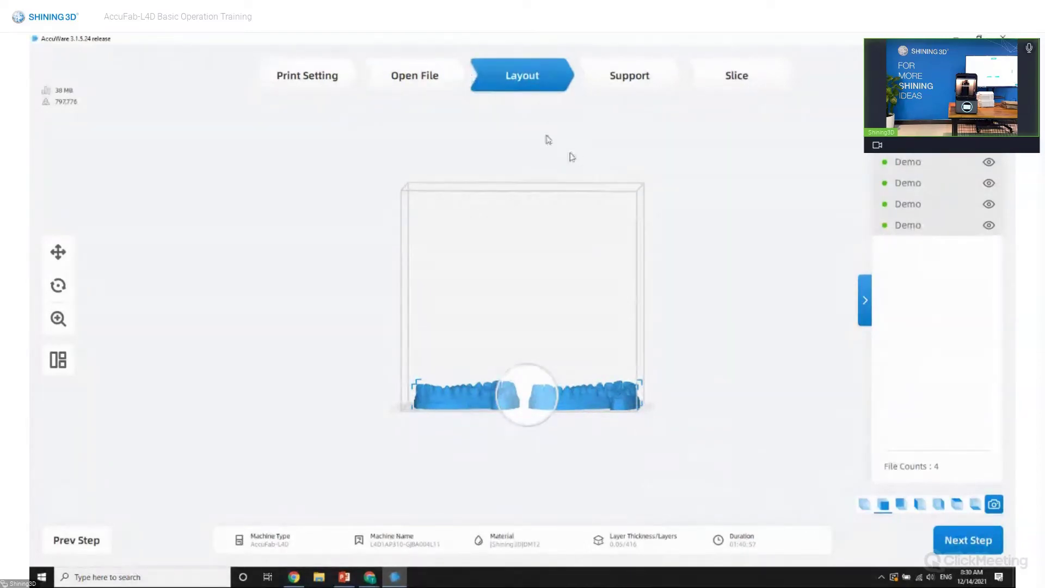
pyautogui.moveTo(380, 194); pyautogui.dragTo(260, 246)
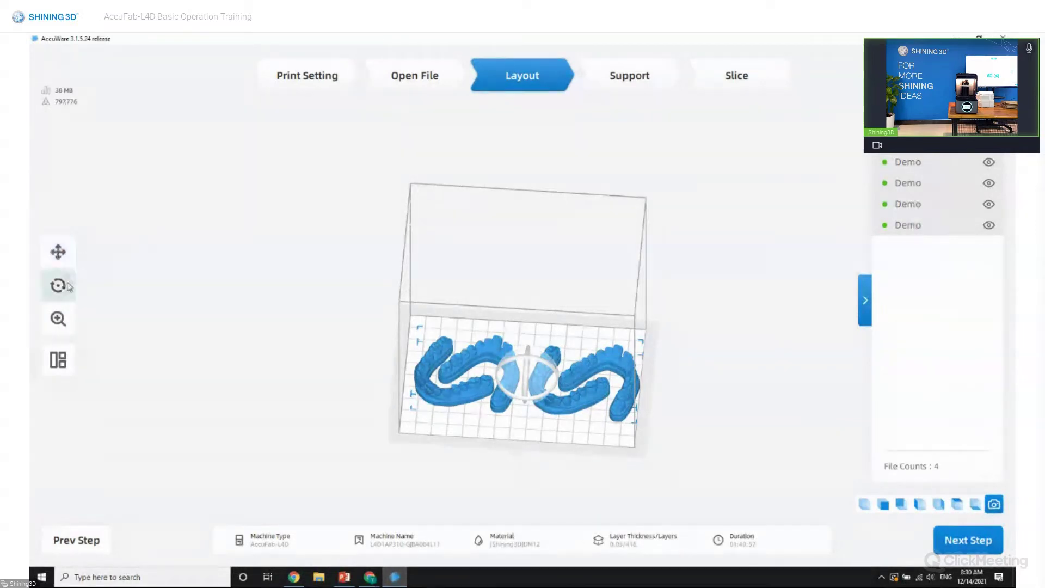
pyautogui.moveTo(397, 286)
pyautogui.mouseDown()
pyautogui.moveTo(395, 309)
pyautogui.moveTo(401, 279)
pyautogui.moveTo(415, 281)
pyautogui.mouseUp()
pyautogui.moveTo(506, 331); pyautogui.dragTo(484, 299)
pyautogui.click(502, 338)
pyautogui.click(505, 352)
# - Use Pick Bottom Place in the rotation settings to lay the tilted model down on its flat base
pyautogui.click(58, 285)
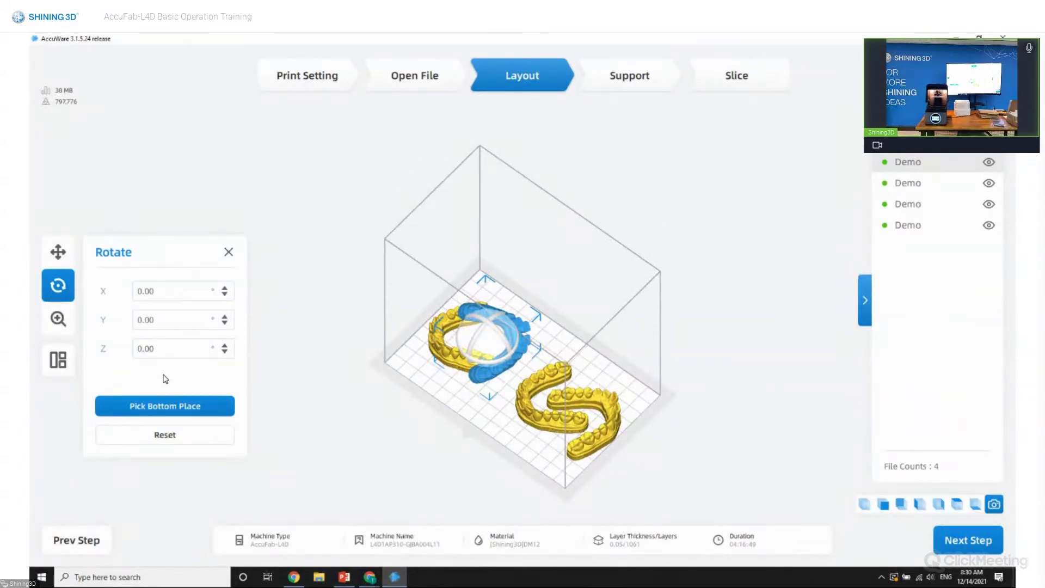
pyautogui.click(169, 407)
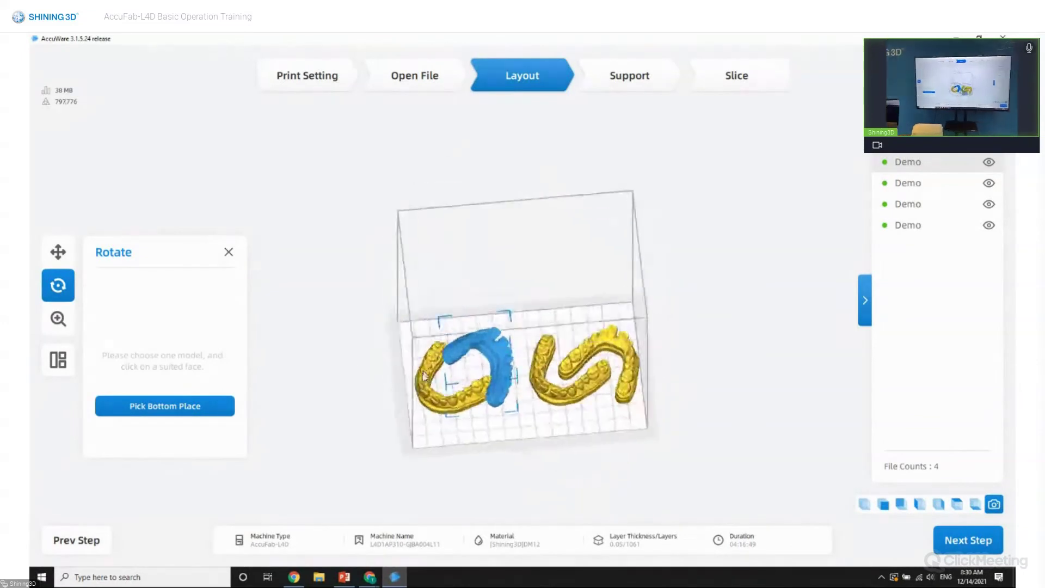
pyautogui.moveTo(399, 370); pyautogui.dragTo(381, 375, button='right')
pyautogui.click(145, 411)
pyautogui.moveTo(460, 362); pyautogui.dragTo(483, 343, button='right')
pyautogui.click(220, 406)
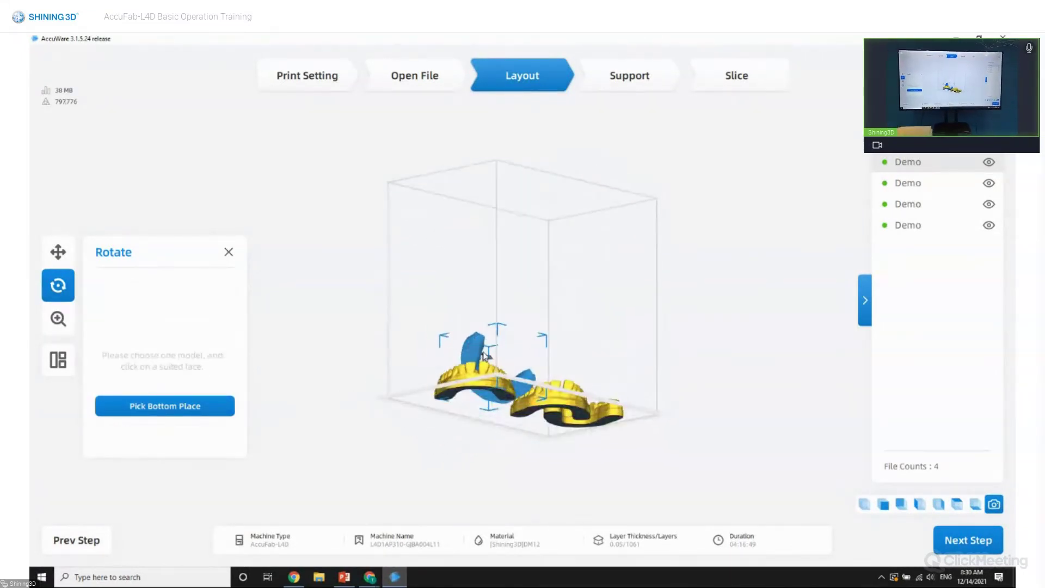
pyautogui.rightClick(476, 353)
pyautogui.scroll(5, 410, 351)
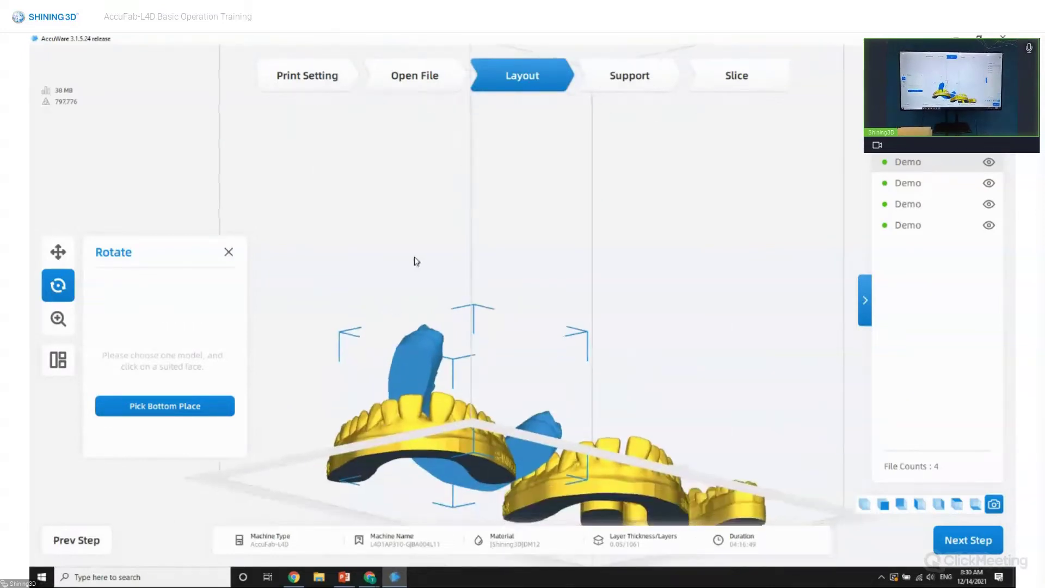
pyautogui.click(417, 372)
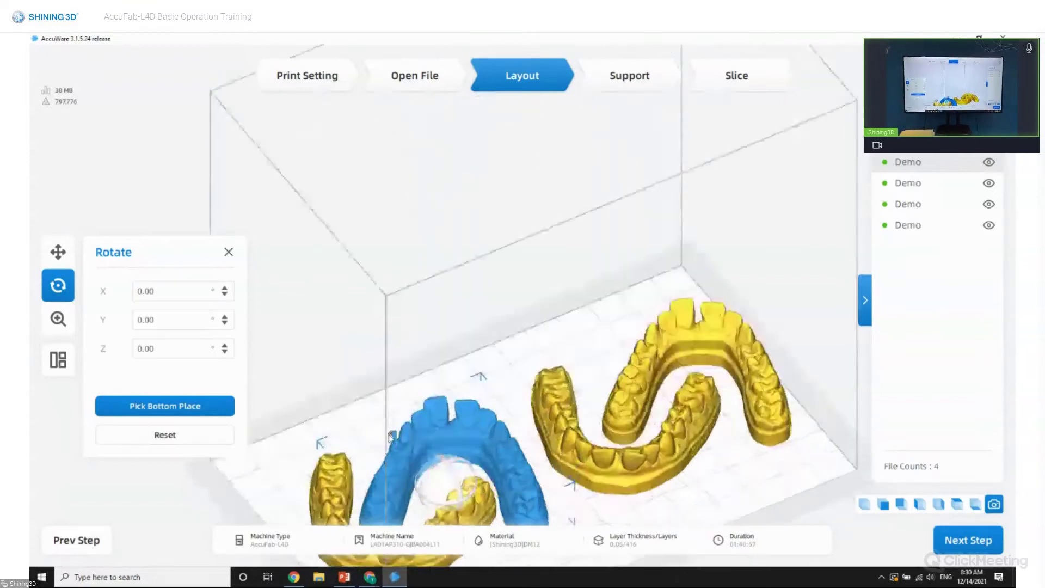
# - Pick the outer front side of the same model's arch as its bottom so it stands upright
pyautogui.moveTo(434, 384); pyautogui.dragTo(598, 381, button='right')
pyautogui.click(212, 412)
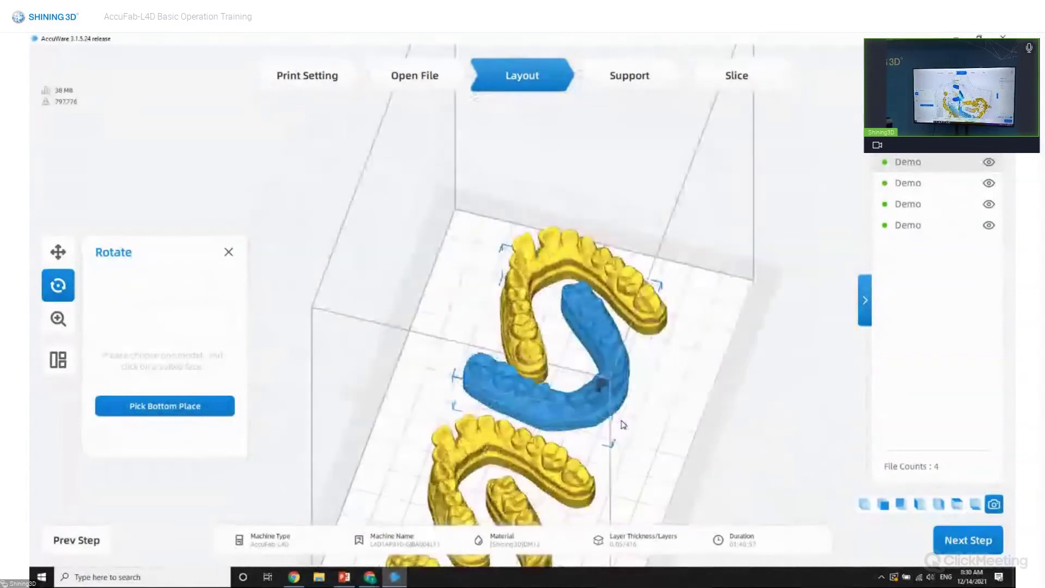
pyautogui.click(599, 396)
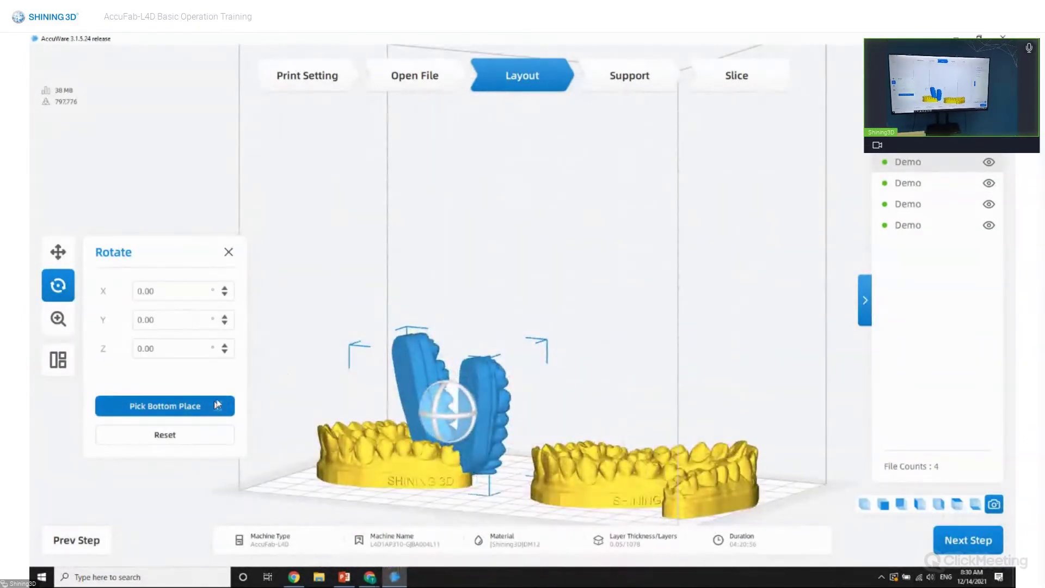
# - Pick the upright model's flat base as its bottom to lay it down on the plate again
pyautogui.click(209, 405)
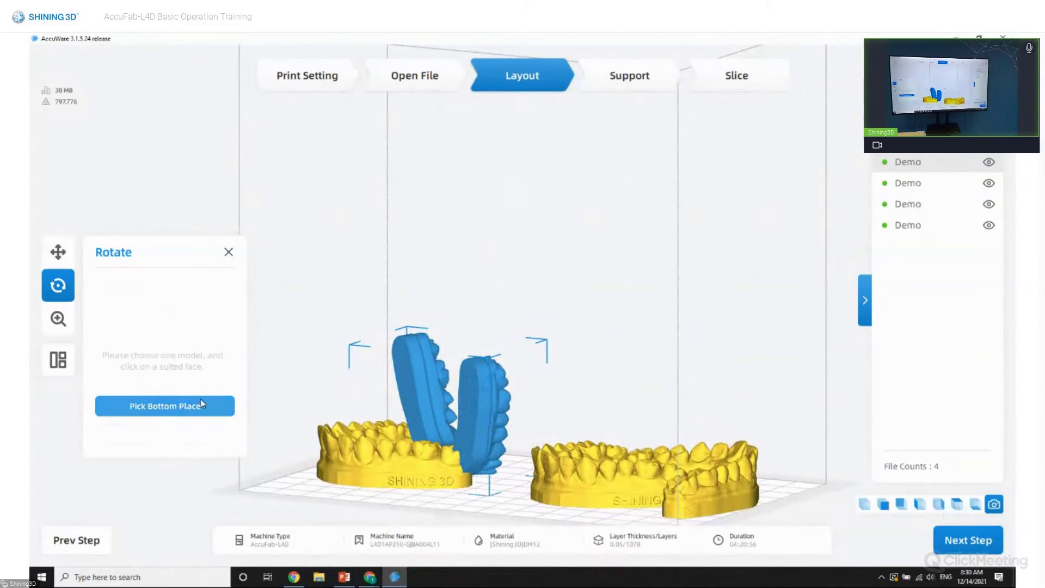
pyautogui.click(482, 405)
pyautogui.moveTo(482, 395); pyautogui.dragTo(478, 512, button='right')
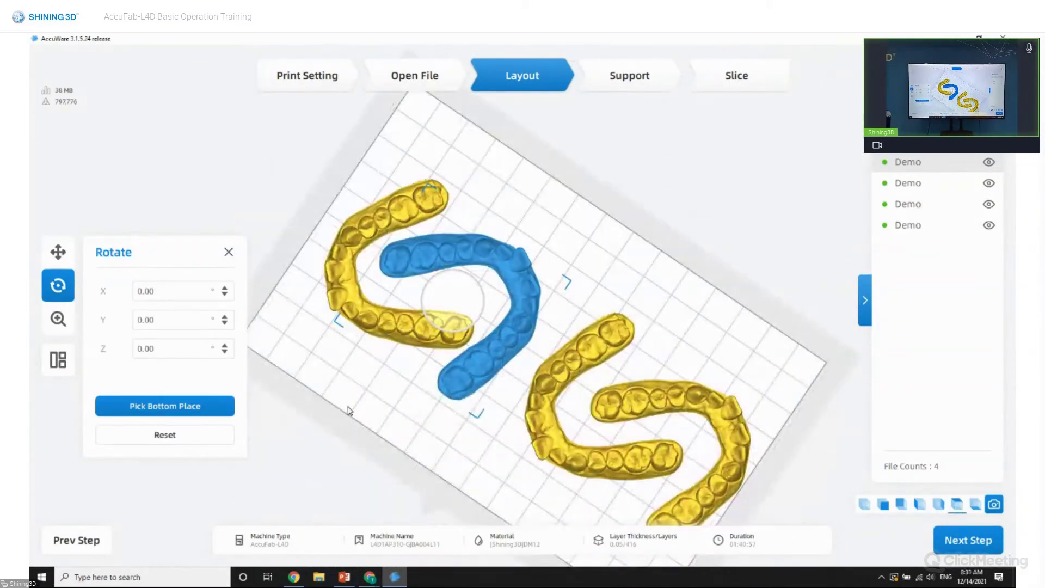
# - Examine the selected model's Scale settings, including axis dimensions, proportional link, percentage and length unit, and close them
pyautogui.click(58, 318)
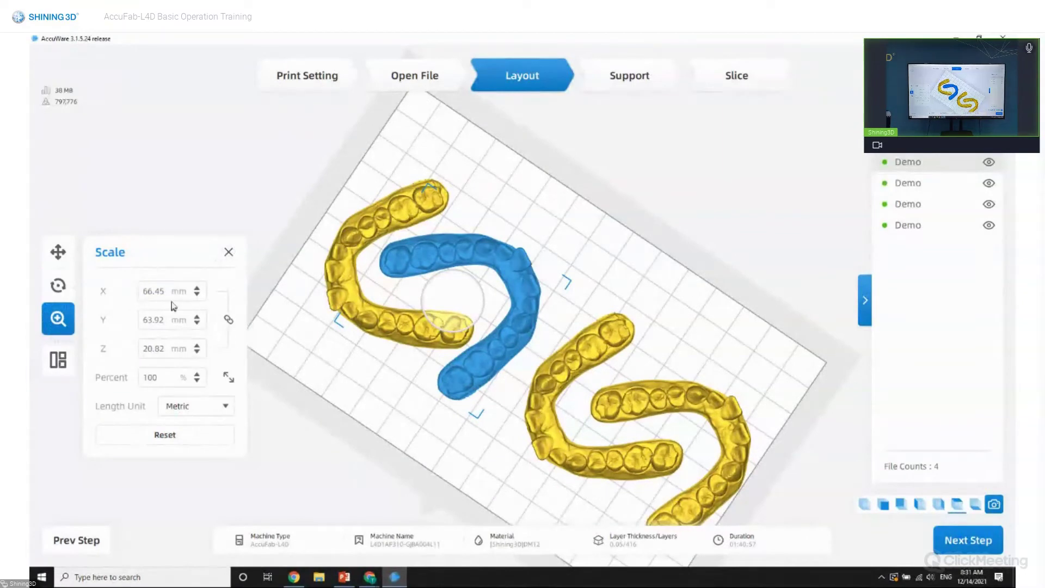
pyautogui.click(229, 320)
pyautogui.moveTo(753, 309); pyautogui.dragTo(753, 256, button='right')
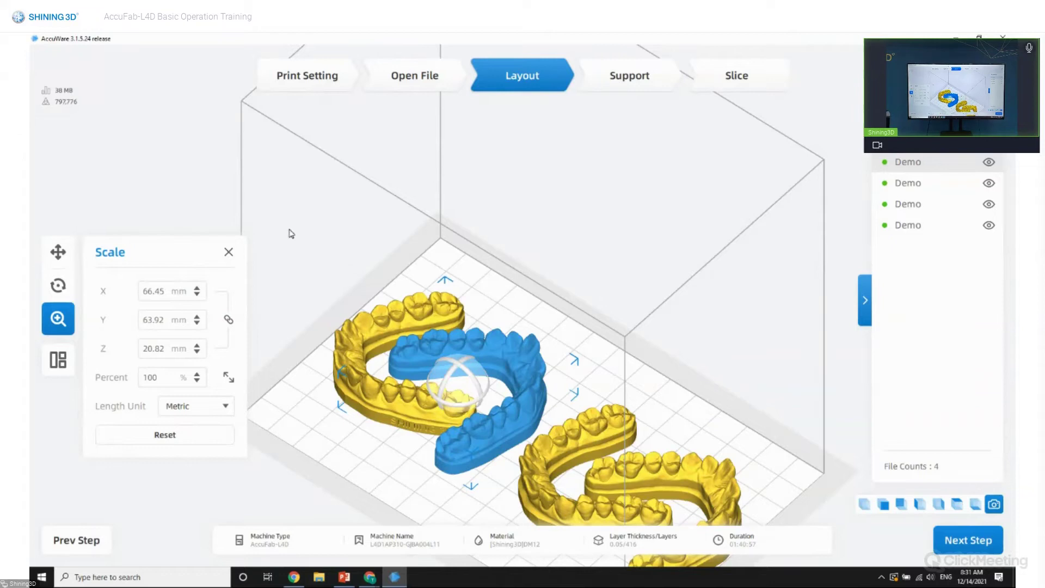
pyautogui.moveTo(280, 236); pyautogui.dragTo(330, 305, button='right')
pyautogui.scroll(-3, 353, 298)
pyautogui.moveTo(489, 383); pyautogui.dragTo(508, 291, button='right')
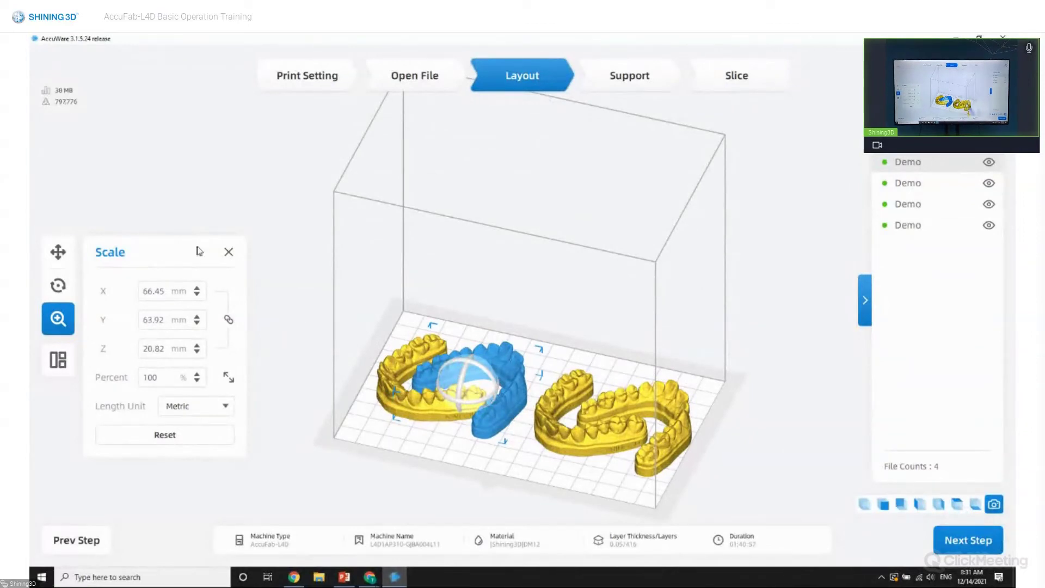
pyautogui.click(229, 251)
# - Run Auto Layout on the four models with a spacing of 1.00 mm
pyautogui.moveTo(240, 305); pyautogui.dragTo(243, 318, button='right')
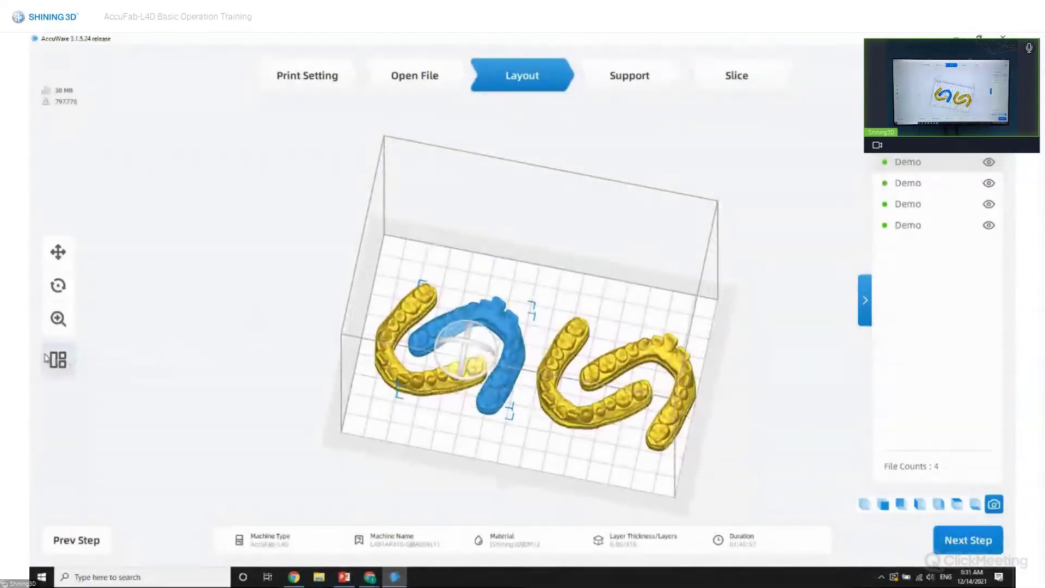
pyautogui.click(81, 358)
pyautogui.moveTo(264, 239); pyautogui.dragTo(331, 281, button='right')
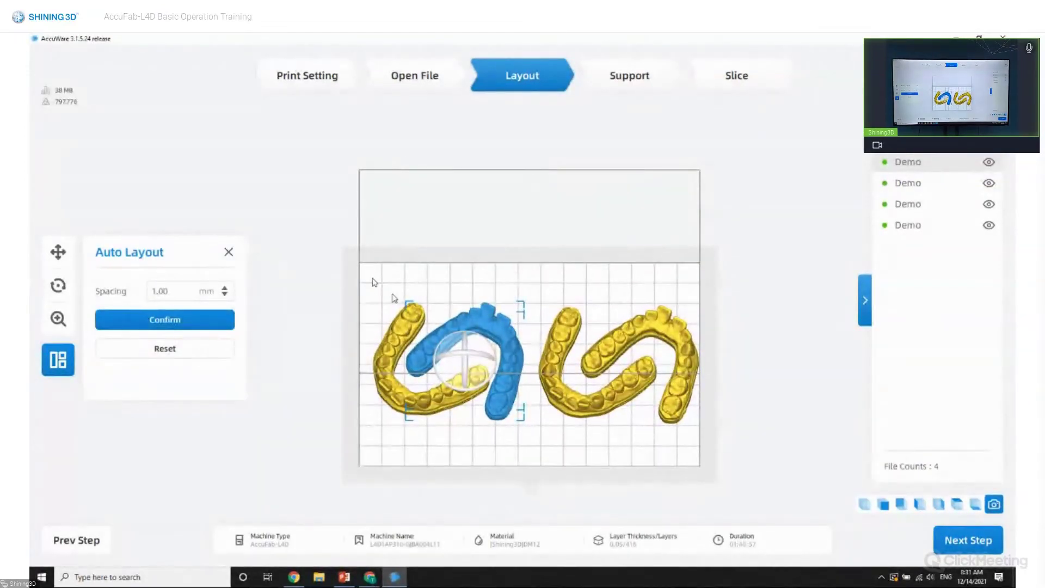
pyautogui.click(211, 312)
pyautogui.moveTo(546, 258); pyautogui.dragTo(523, 280, button='right')
pyautogui.moveTo(524, 281); pyautogui.dragTo(551, 266)
# - Select the single model beside the nested pair and duplicate it to add a fifth model
pyautogui.click(551, 267)
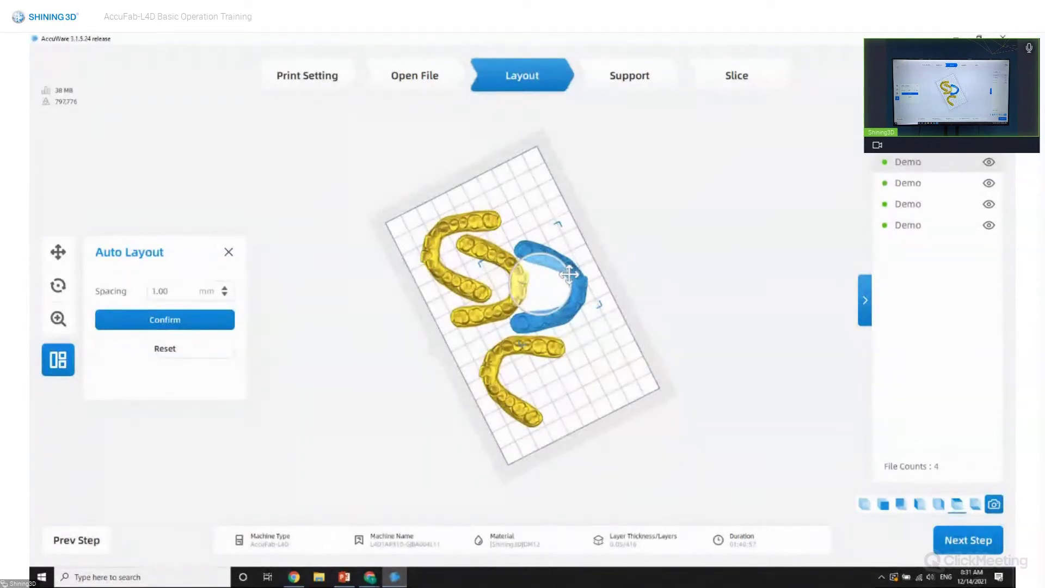
pyautogui.rightClick(602, 248)
pyautogui.click(569, 253)
pyautogui.click(569, 271)
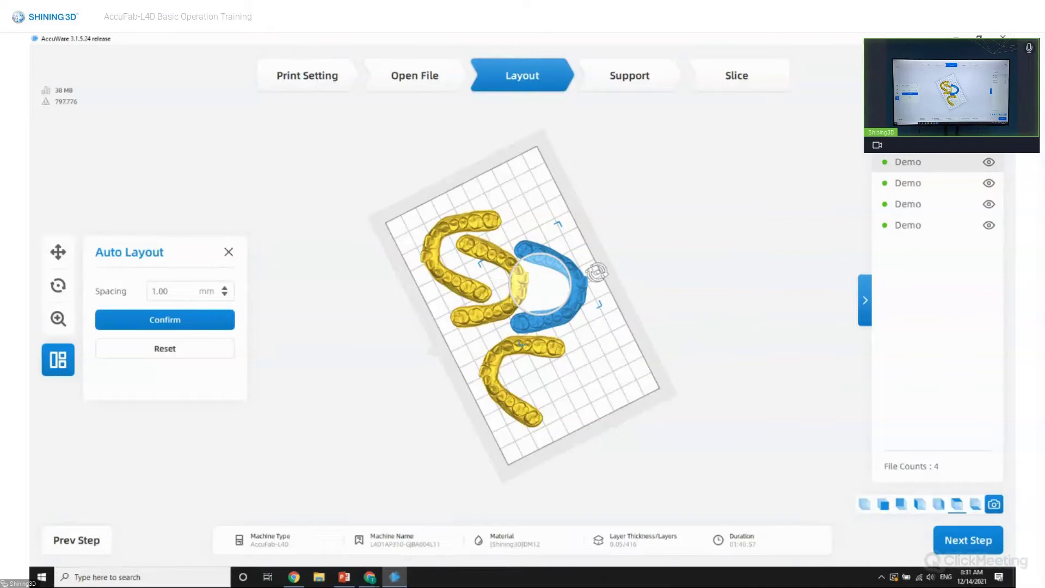
pyautogui.moveTo(598, 264); pyautogui.dragTo(593, 256)
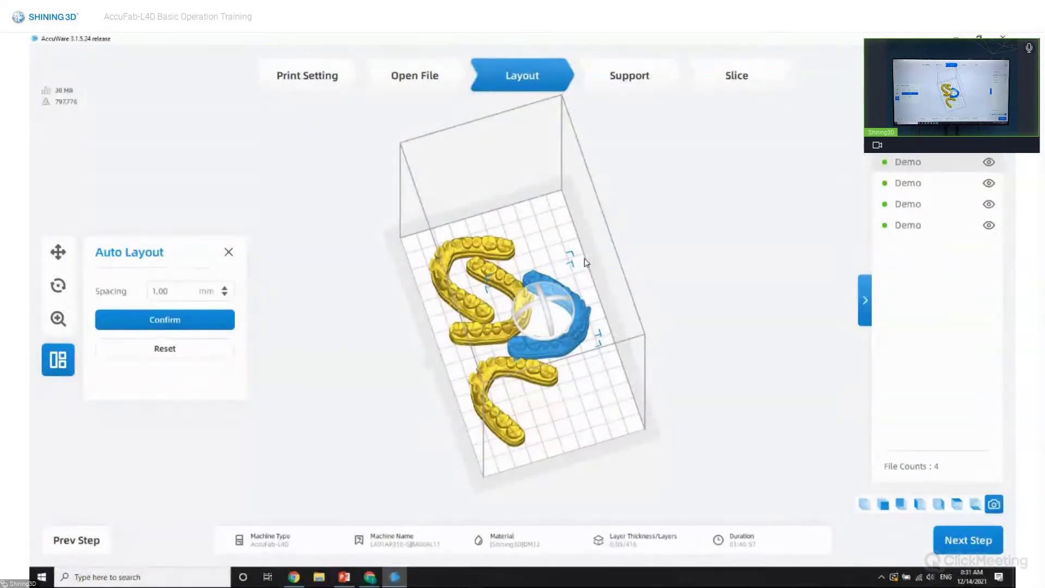
pyautogui.hotkey('ctrl', 'v')
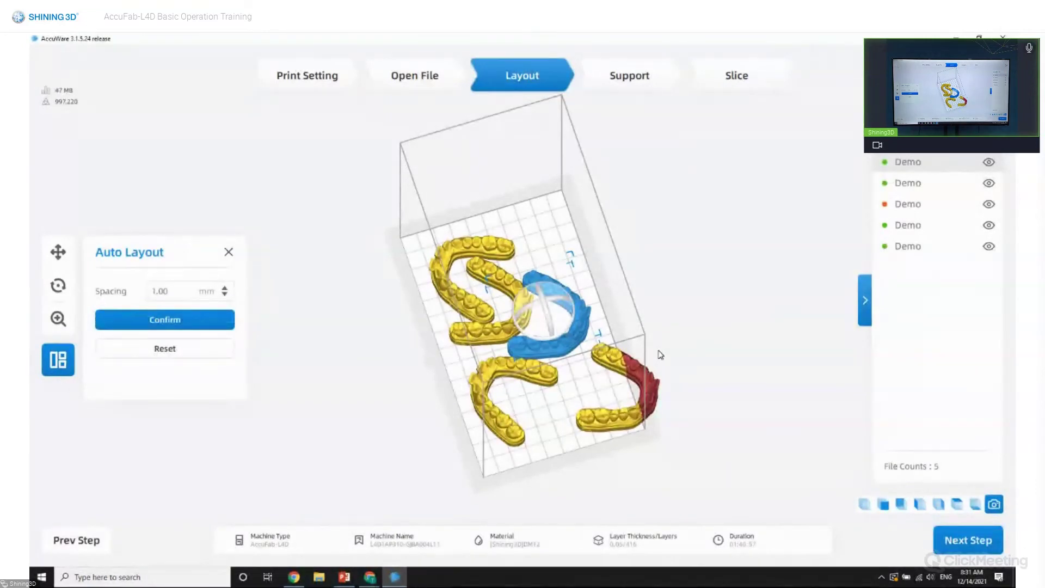
# - Run Auto Layout with 1.00 mm spacing again so all five models are arranged within the build plate
pyautogui.moveTo(660, 355); pyautogui.dragTo(660, 389, button='right')
pyautogui.moveTo(661, 392); pyautogui.dragTo(673, 319)
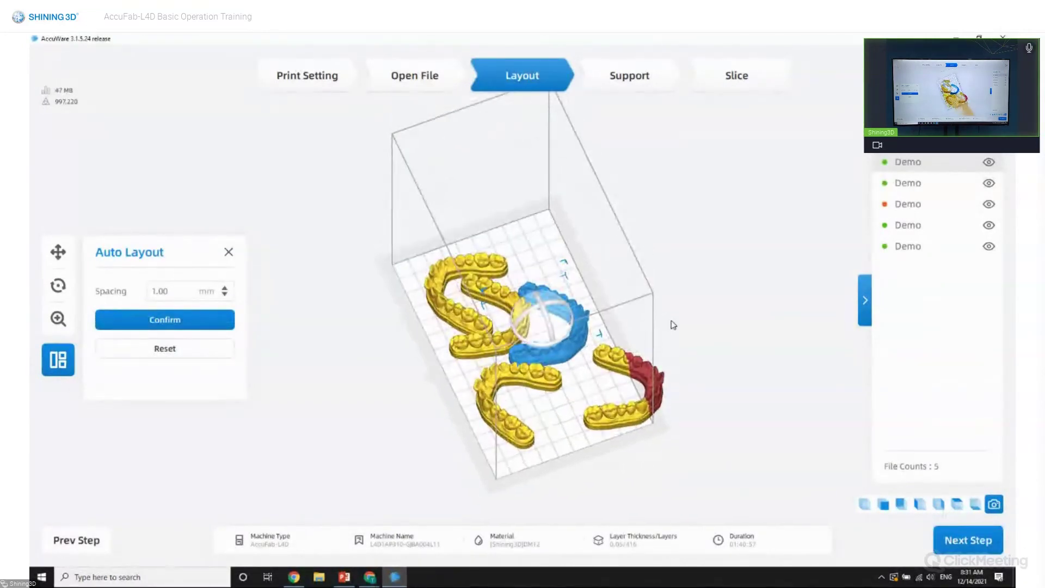
pyautogui.click(174, 320)
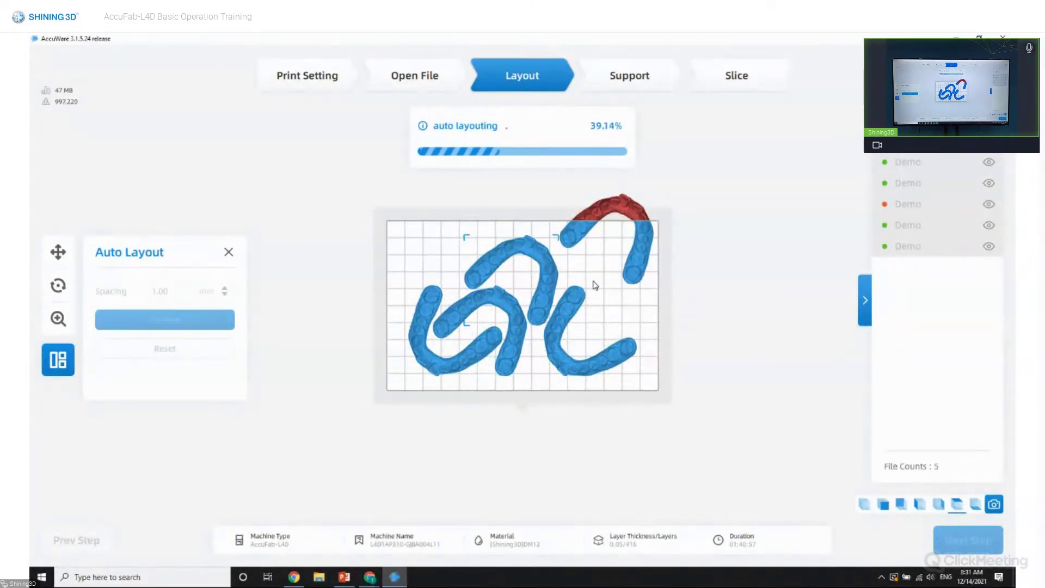
pyautogui.moveTo(606, 285); pyautogui.dragTo(581, 304)
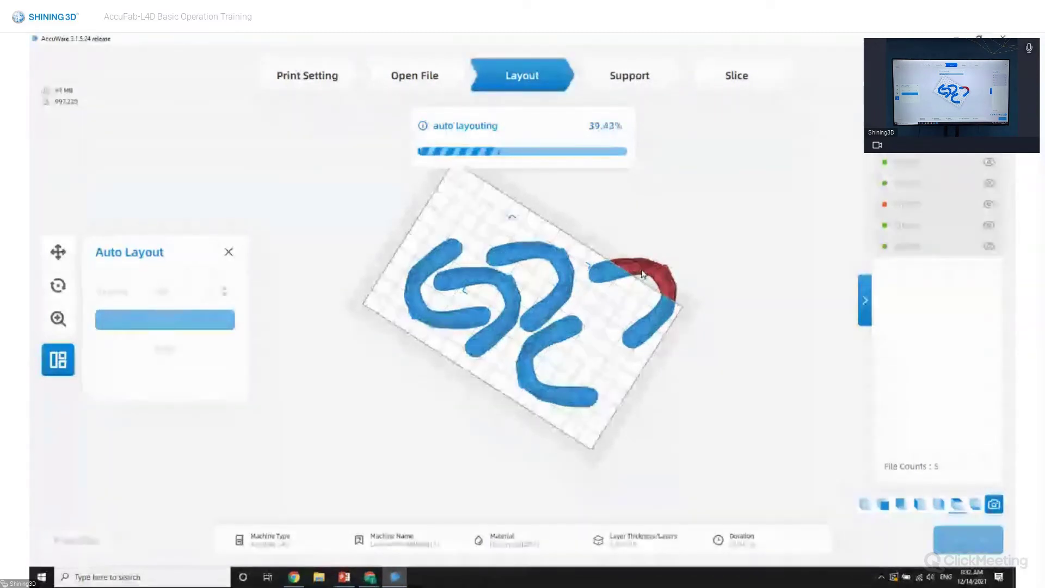
pyautogui.moveTo(638, 281); pyautogui.dragTo(592, 308, button='right')
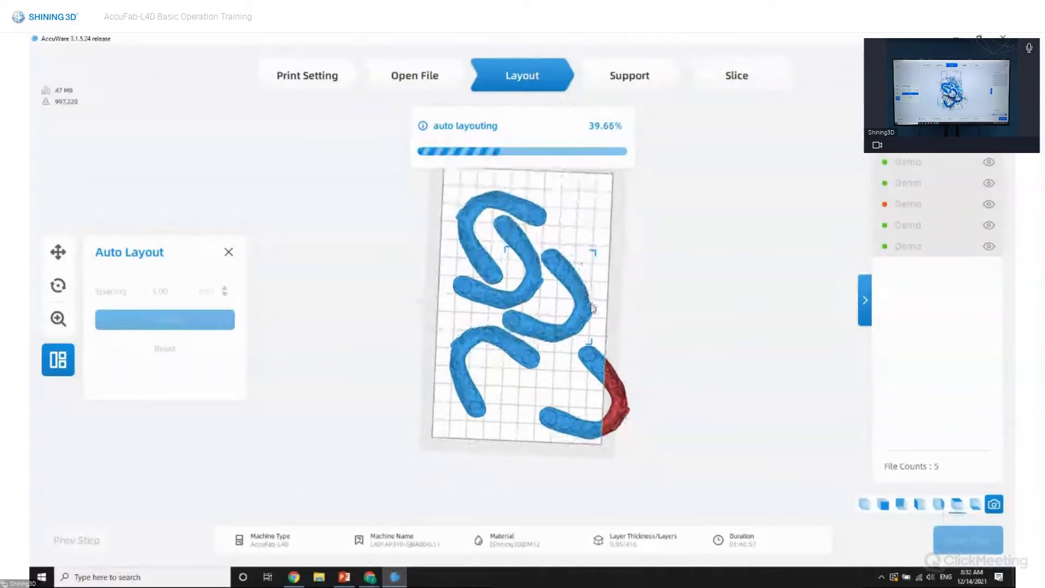
pyautogui.moveTo(593, 308); pyautogui.dragTo(437, 416, button='right')
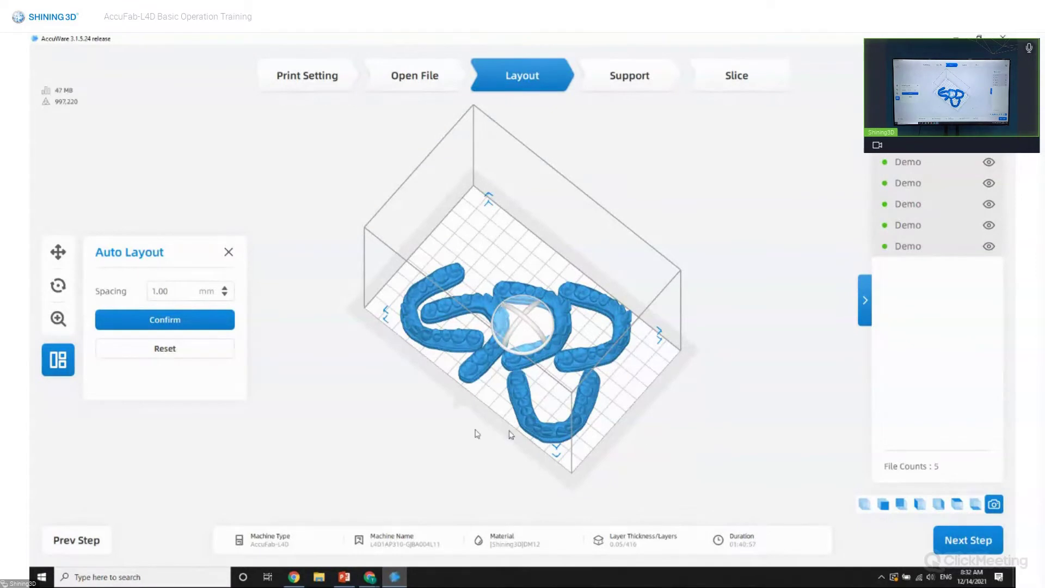
# - Proceed to the Support stage and select all five models for automatic support settings
pyautogui.click(968, 540)
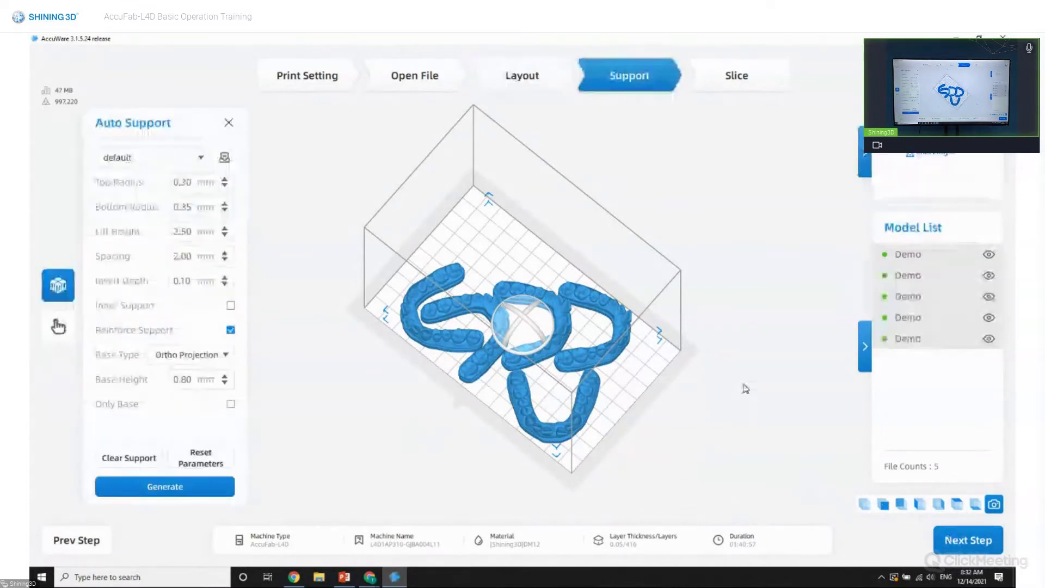
pyautogui.moveTo(744, 398); pyautogui.dragTo(618, 370, button='right')
pyautogui.moveTo(619, 372); pyautogui.dragTo(446, 381)
pyautogui.click(471, 380)
pyautogui.hotkey('ctrl', 'a')
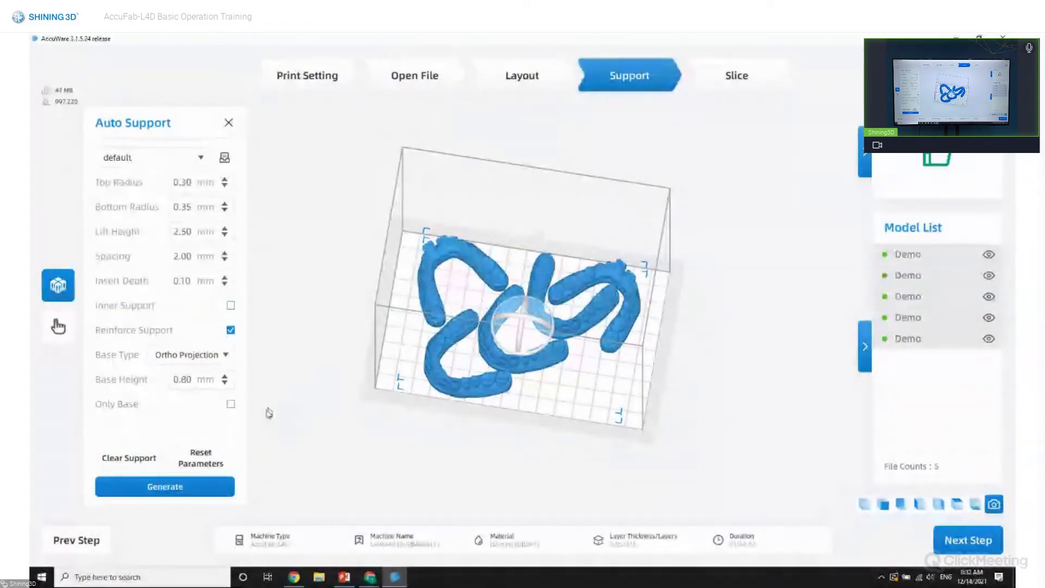
# - Generate automatic supports for the five selected models using the default parameters
pyautogui.click(169, 496)
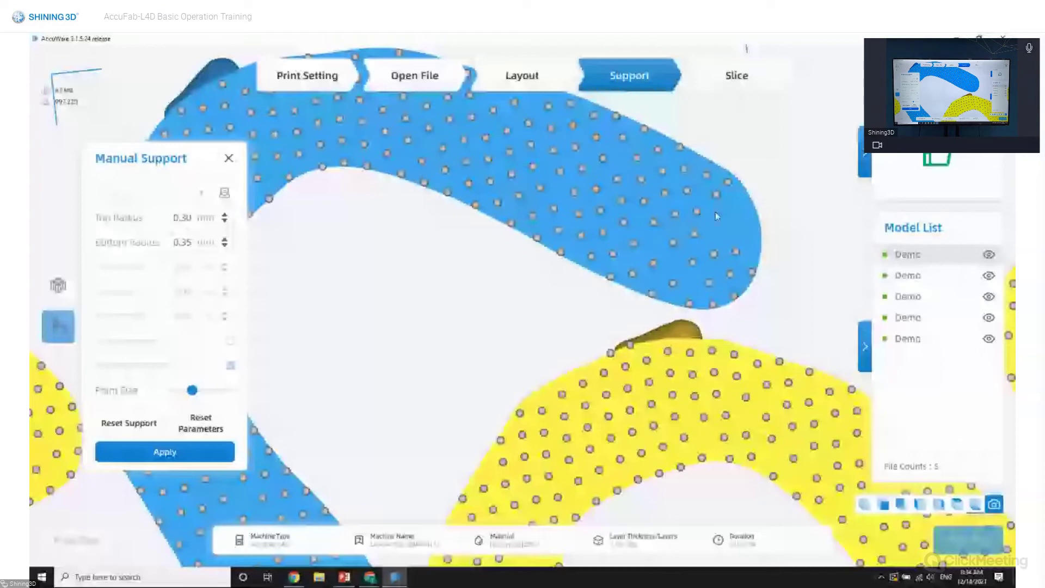
# - In manual support mode, delete the support points across the free end of the selected model's upper arm and apply the edit
pyautogui.click(736, 212)
pyautogui.click(741, 238)
pyautogui.scroll(-3, 662, 213)
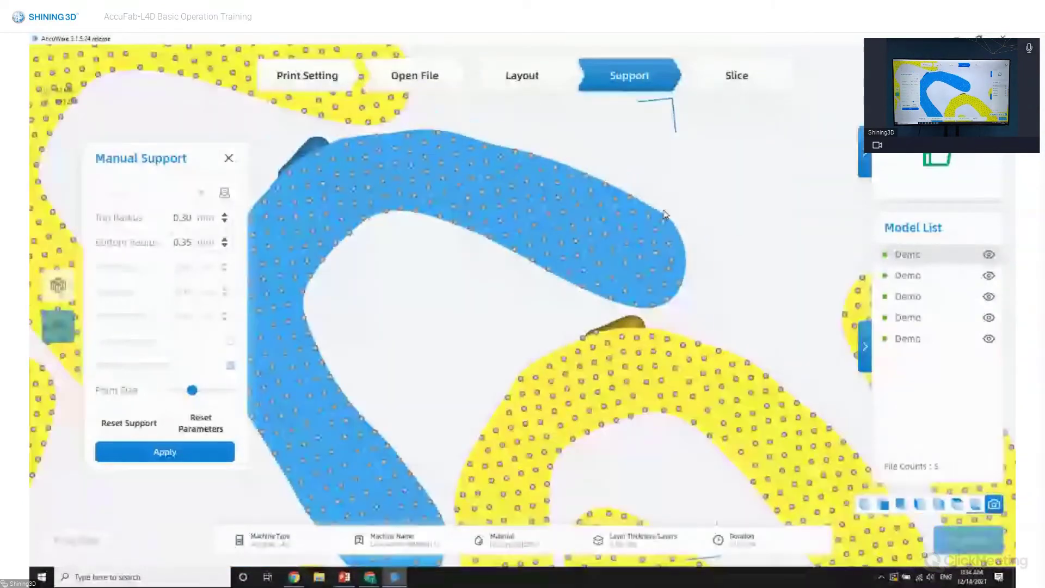
pyautogui.click(539, 170)
pyautogui.moveTo(493, 128); pyautogui.dragTo(719, 313)
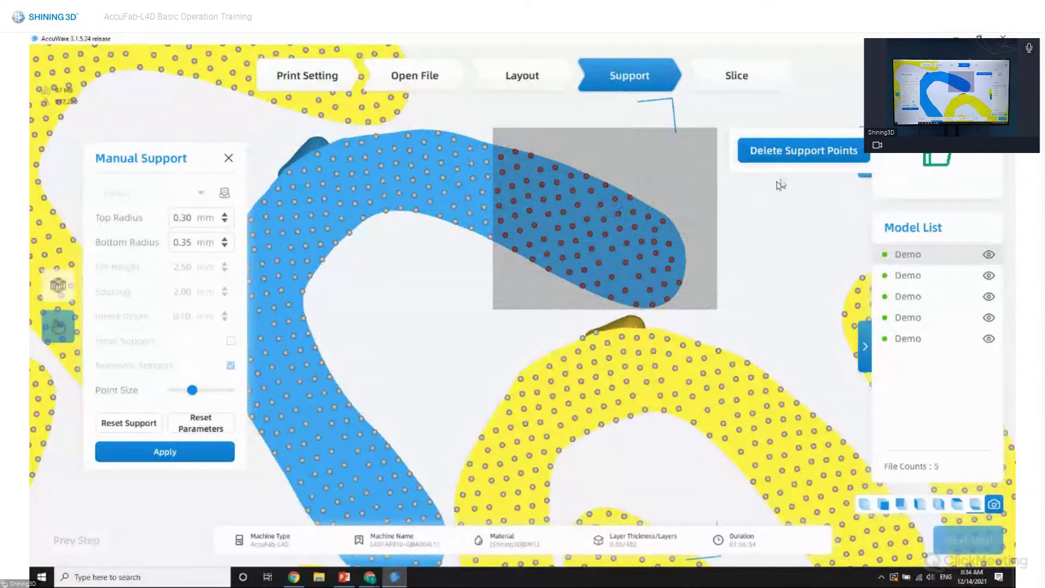
pyautogui.click(783, 159)
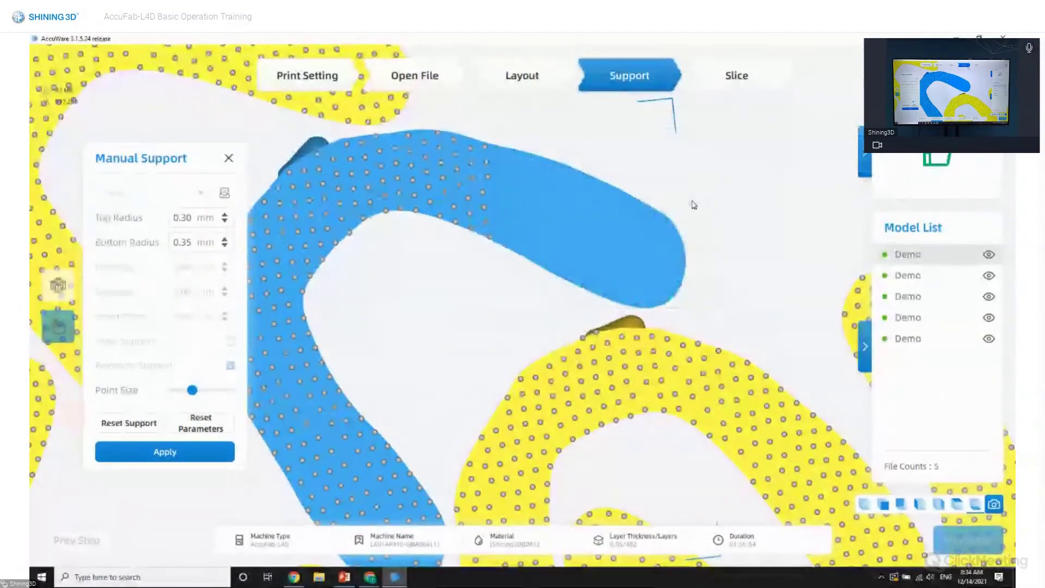
pyautogui.scroll(-3, 686, 205)
pyautogui.moveTo(674, 205); pyautogui.dragTo(583, 247, button='right')
pyautogui.scroll(-2, 583, 246)
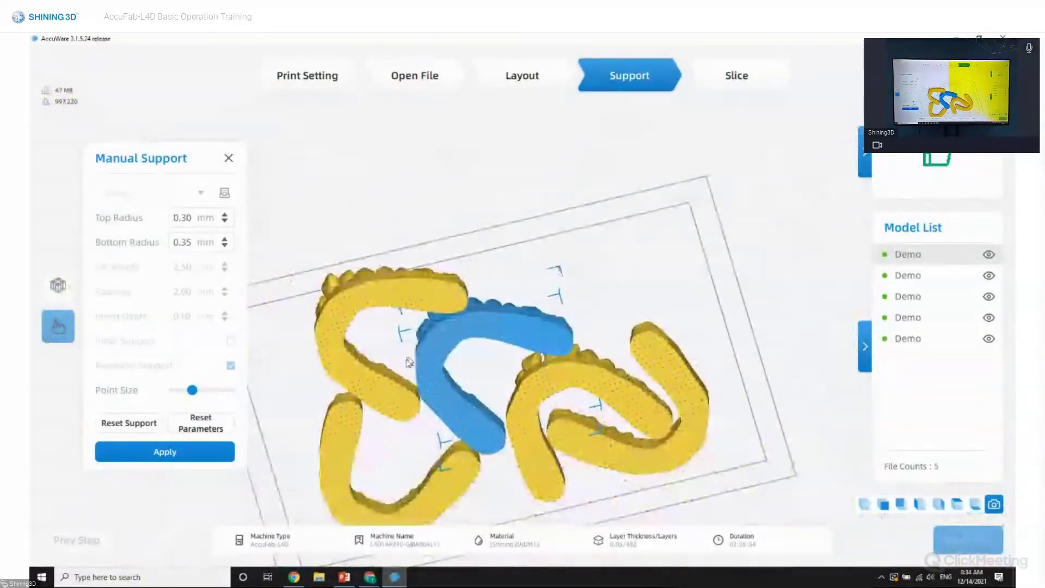
pyautogui.click(173, 453)
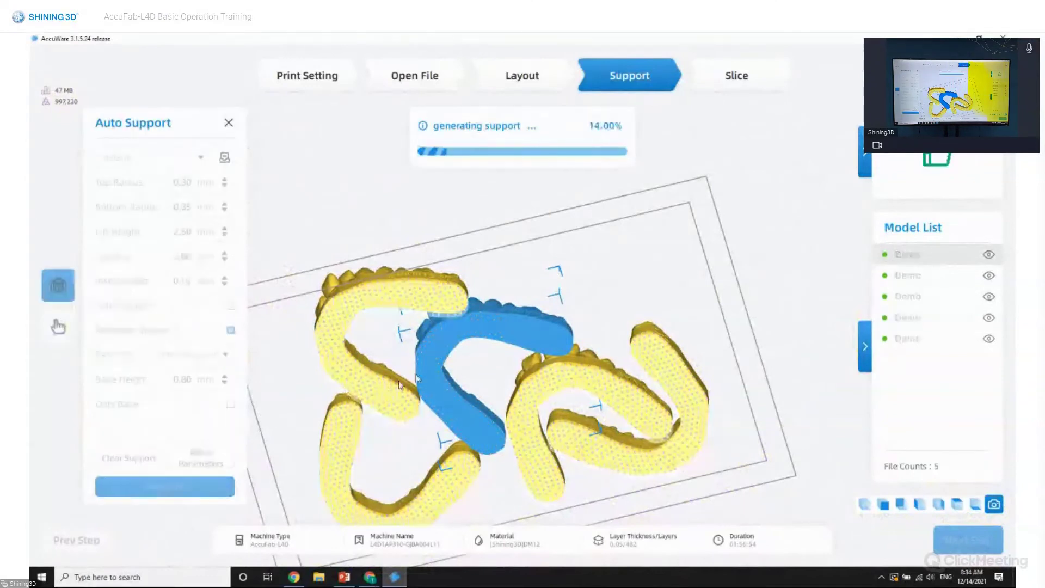
# - Examine the red unsupported area and the support pillars beneath the edited model from several angles
pyautogui.moveTo(465, 345); pyautogui.dragTo(472, 355)
pyautogui.moveTo(473, 355); pyautogui.dragTo(527, 431, button='right')
pyautogui.scroll(-2, 527, 431)
pyautogui.scroll(1, 527, 431)
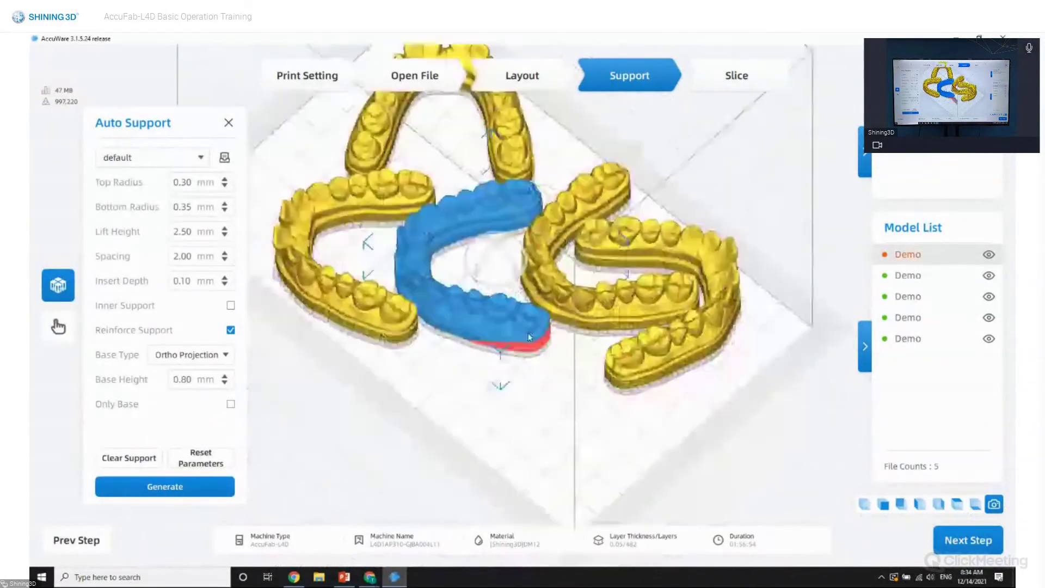
pyautogui.moveTo(528, 431); pyautogui.dragTo(587, 343)
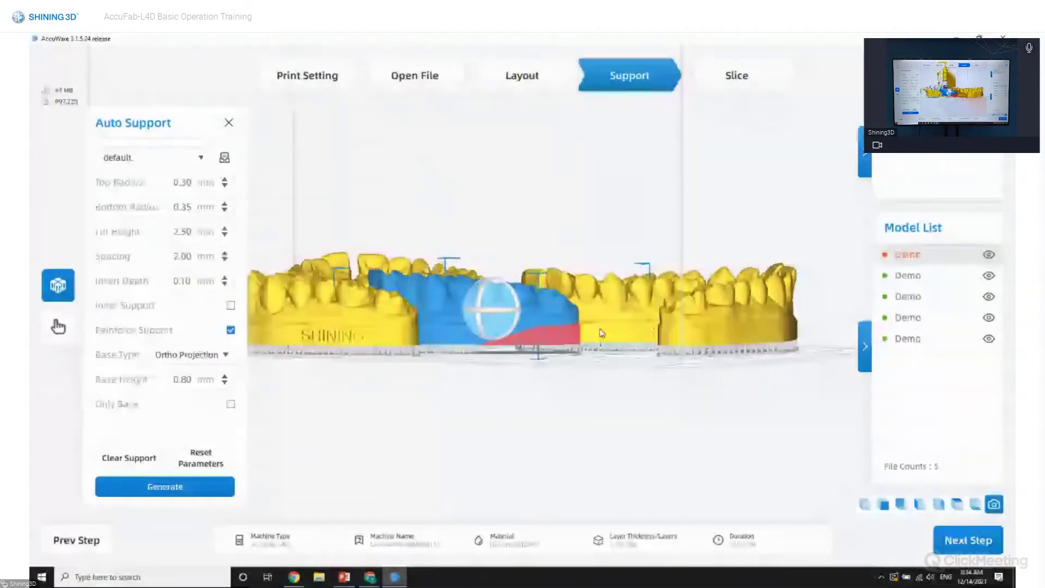
pyautogui.scroll(3, 587, 343)
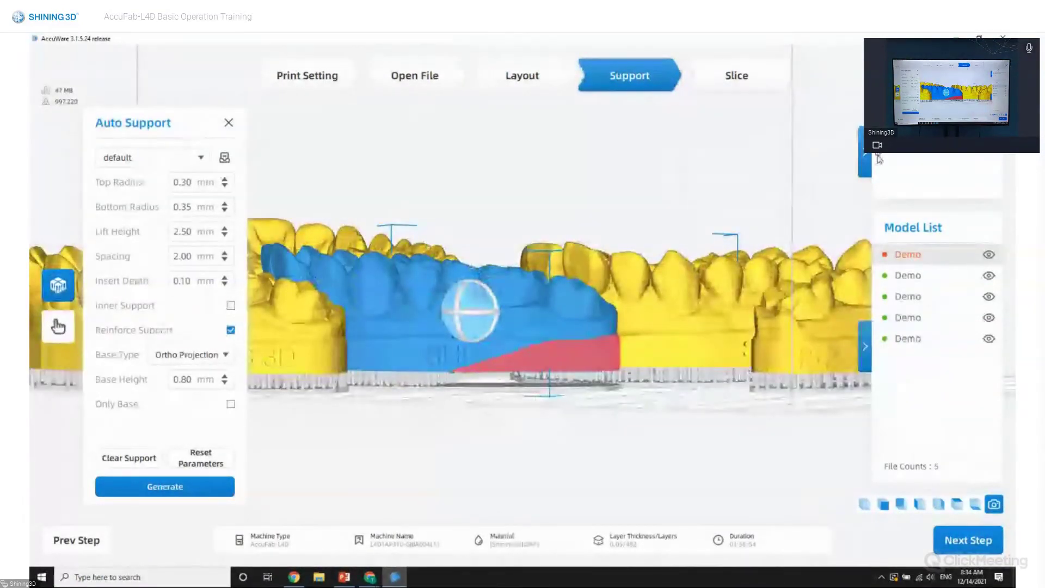
pyautogui.scroll(3, 558, 373)
pyautogui.moveTo(551, 376); pyautogui.dragTo(494, 357, button='right')
pyautogui.moveTo(495, 361); pyautogui.dragTo(489, 250)
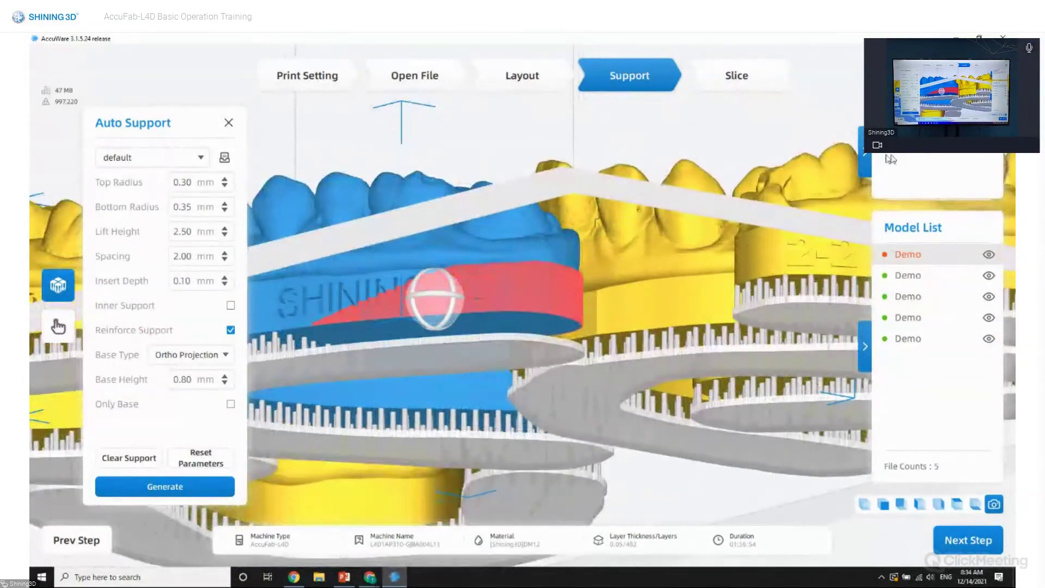
pyautogui.moveTo(529, 308); pyautogui.dragTo(498, 158)
pyautogui.moveTo(497, 158); pyautogui.dragTo(494, 422, button='middle')
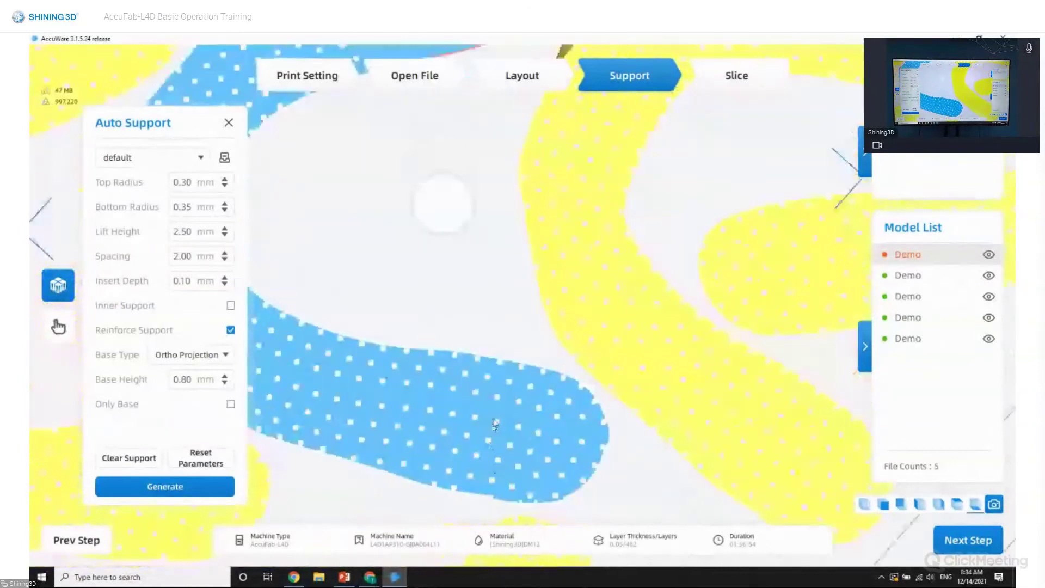
pyautogui.scroll(-5, 499, 259)
pyautogui.moveTo(453, 178); pyautogui.dragTo(391, 372)
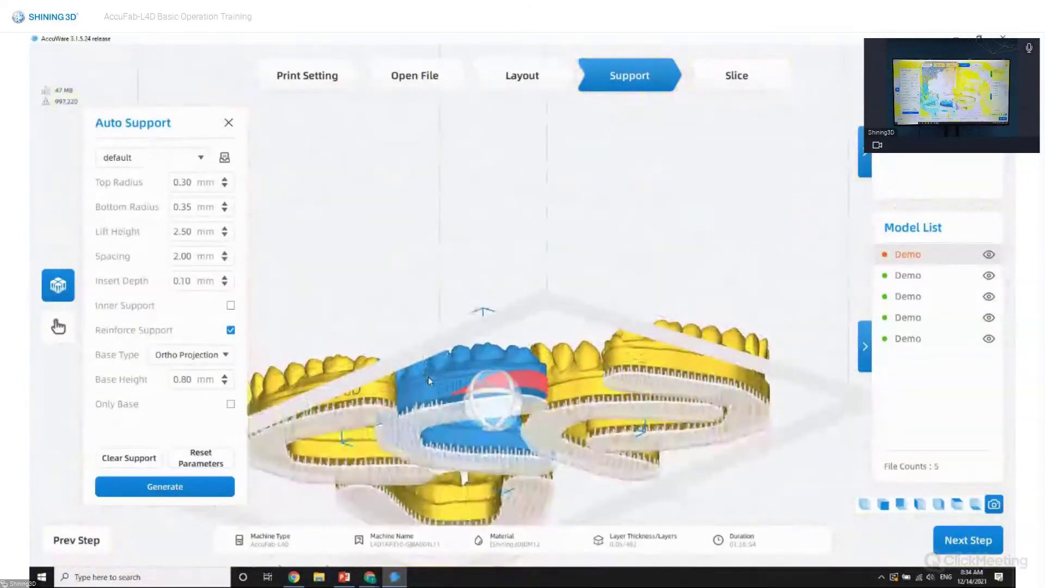
# - Regenerate automatic supports for all five models with the default parameters to replace the manually edited ones
pyautogui.click(208, 481)
pyautogui.click(536, 359)
pyautogui.moveTo(536, 353); pyautogui.dragTo(537, 403)
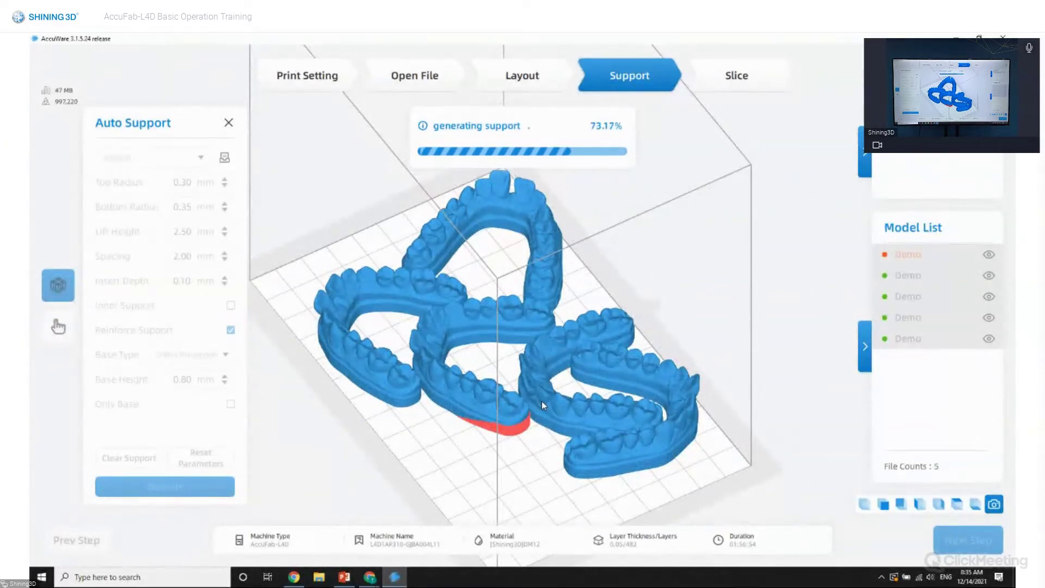
pyautogui.moveTo(495, 479); pyautogui.dragTo(485, 393)
pyautogui.scroll(5, 540, 436)
pyautogui.scroll(-4, 533, 379)
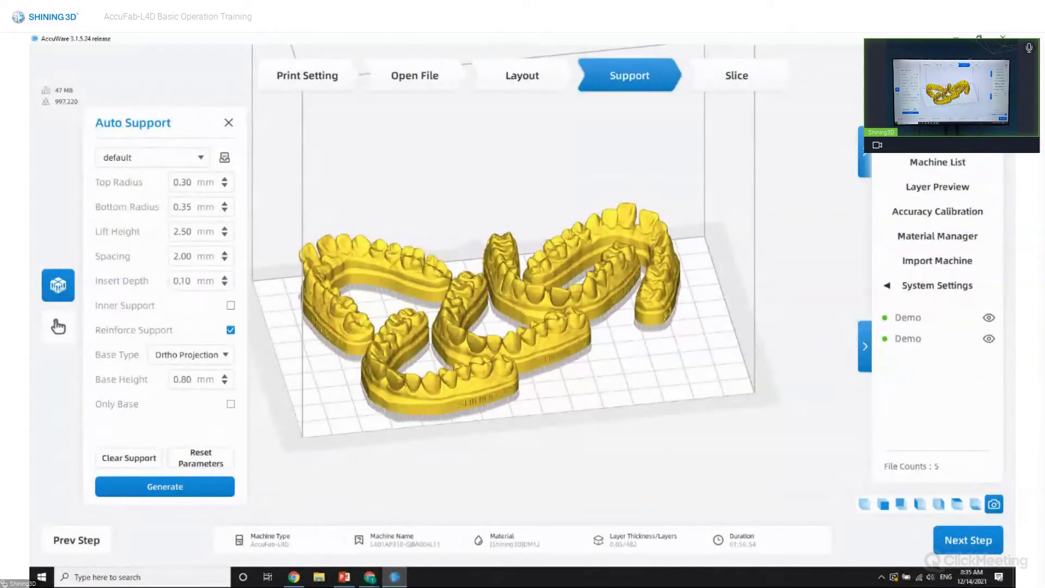
# - Open the layer preview and inspect the supports at layer 66 and the model bases at layer 69
pyautogui.click(945, 188)
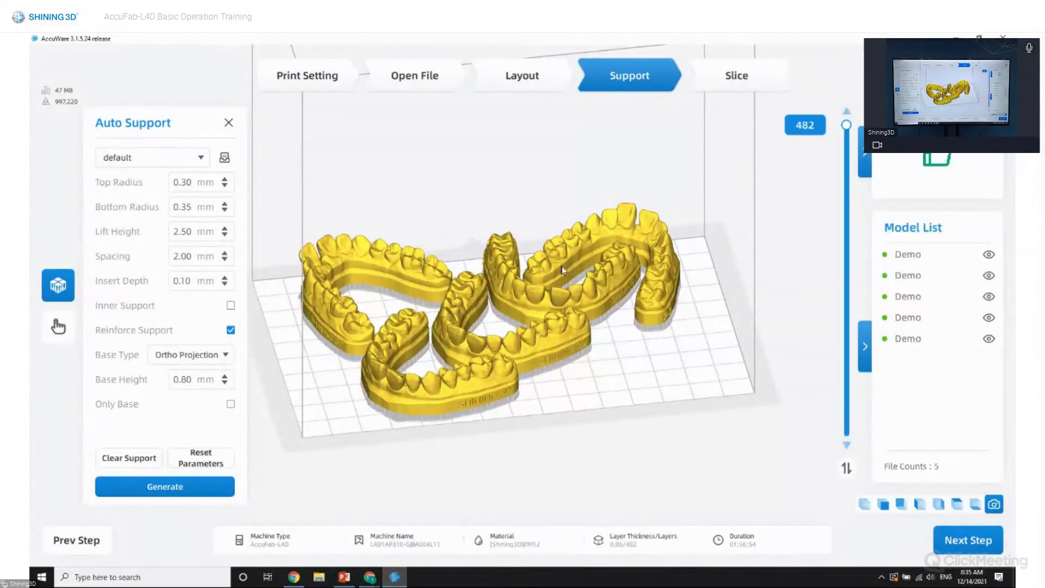
pyautogui.scroll(3, 588, 271)
pyautogui.moveTo(582, 270); pyautogui.dragTo(500, 255, button='right')
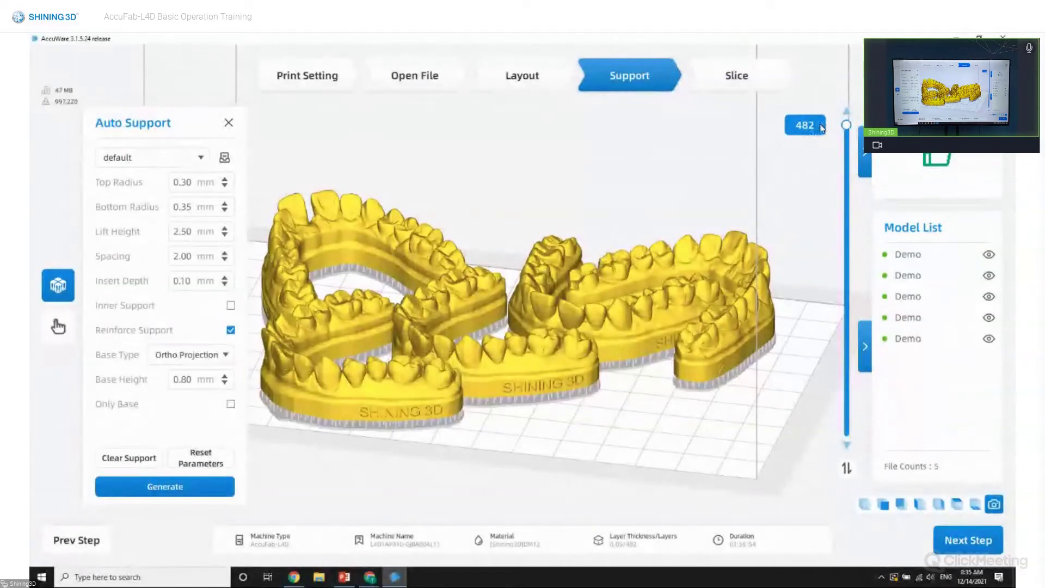
pyautogui.moveTo(847, 127); pyautogui.dragTo(849, 391)
pyautogui.scroll(4, 724, 374)
pyautogui.click(846, 392)
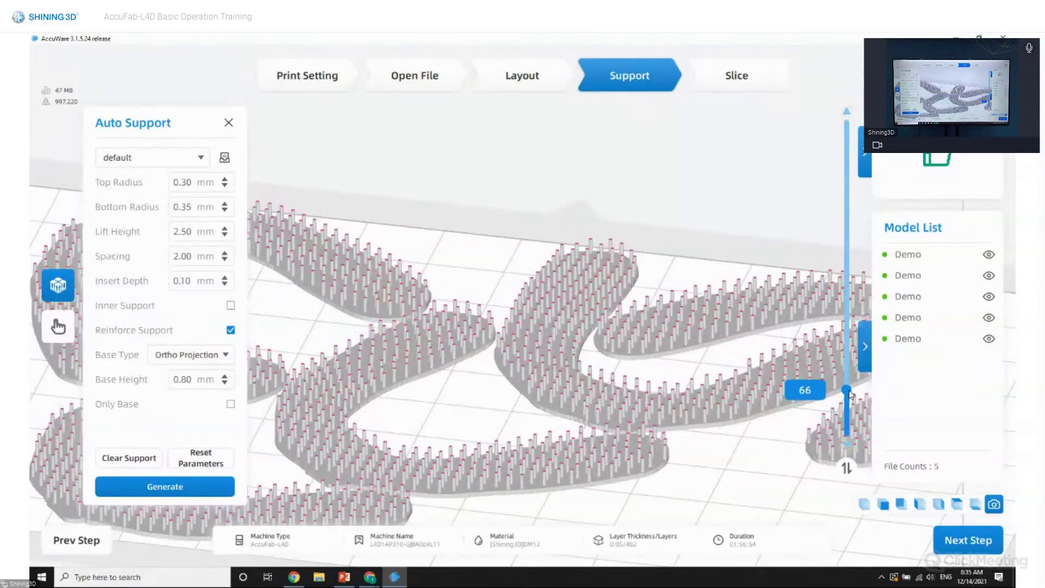
pyautogui.moveTo(850, 394); pyautogui.dragTo(849, 391)
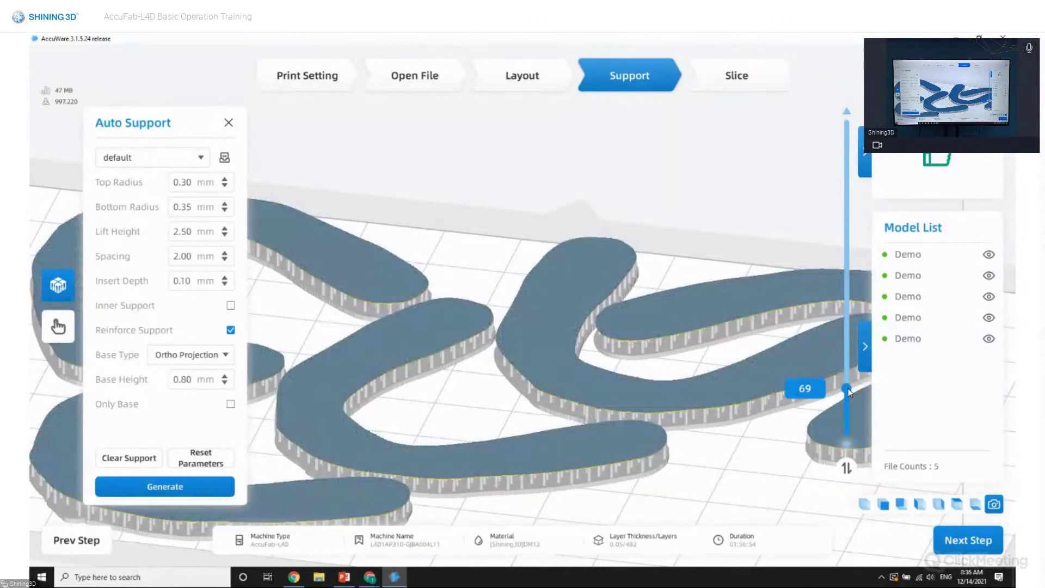
# - Return the layer preview to layer 482 and review the complete models on the build plate
pyautogui.moveTo(849, 391); pyautogui.dragTo(852, 121)
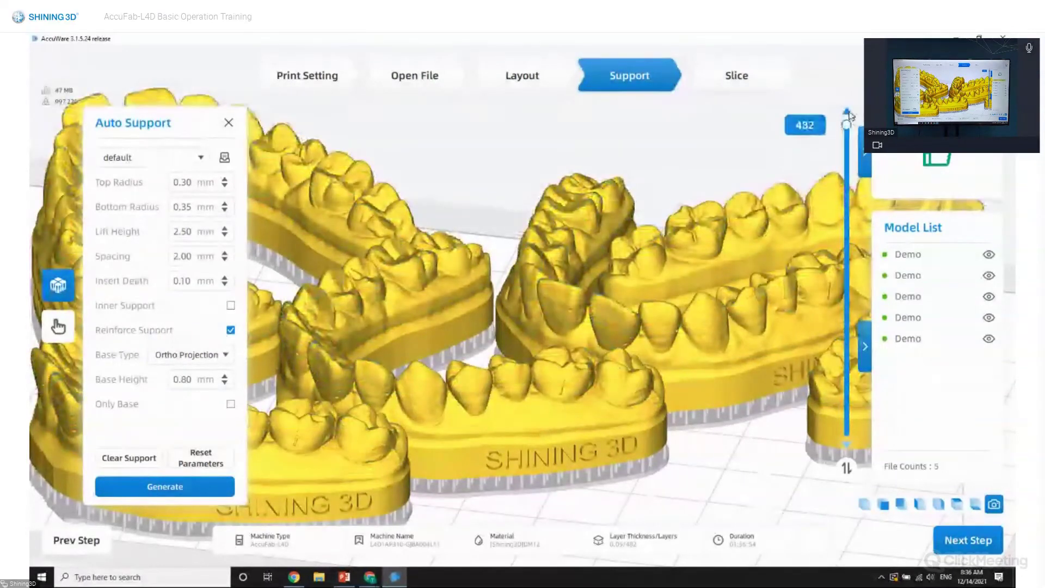
pyautogui.scroll(-3, 762, 217)
pyautogui.moveTo(761, 217); pyautogui.dragTo(710, 262, button='right')
pyautogui.scroll(-3, 711, 264)
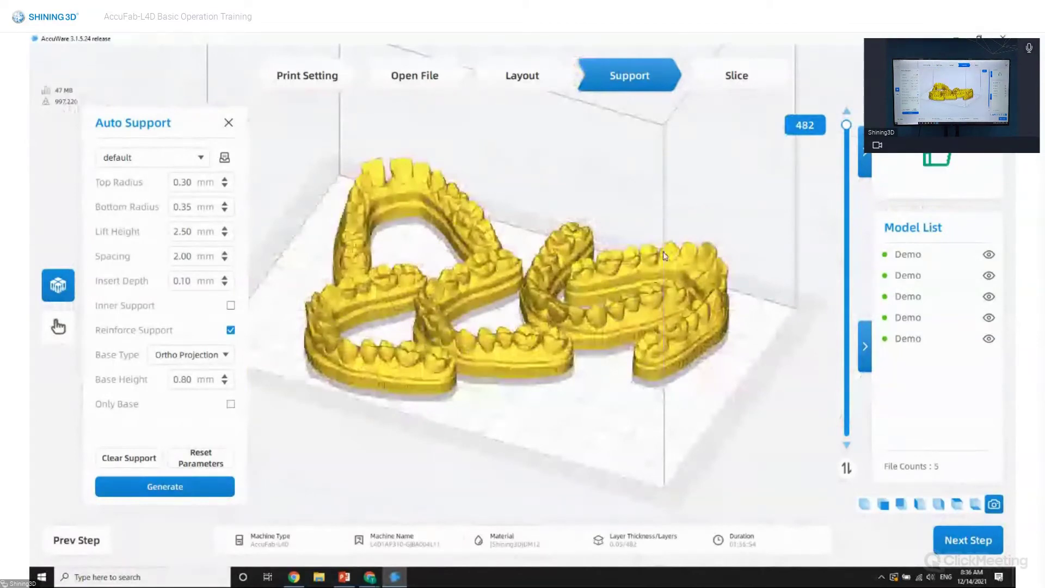
# - Proceed to the Slice stage and save the sliced file in C:\Demo as Demo_Demo_Demo_Demo_Demo_12140836 in slp4 format
pyautogui.click(967, 540)
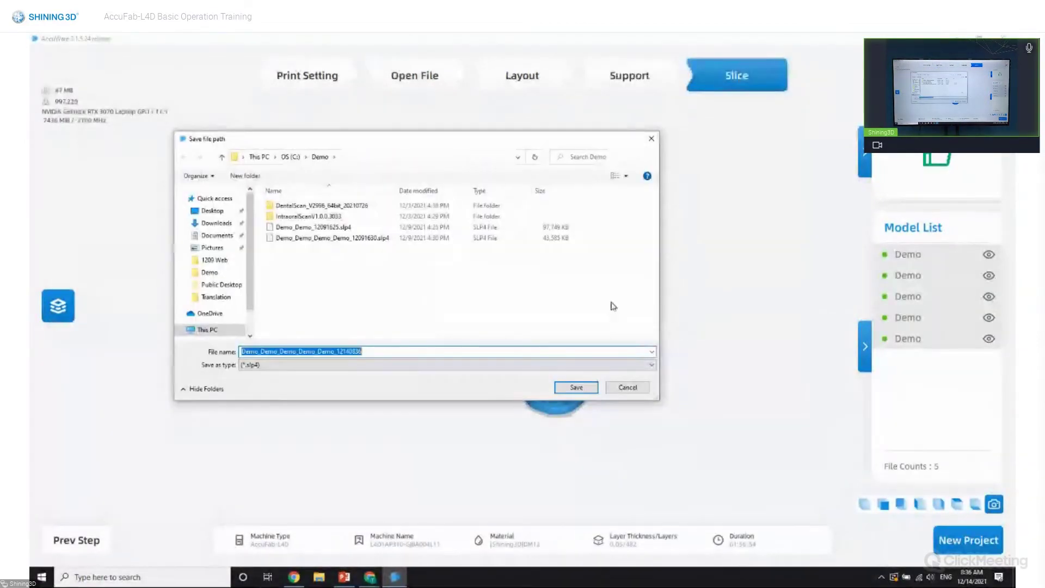
pyautogui.moveTo(487, 142); pyautogui.dragTo(554, 158)
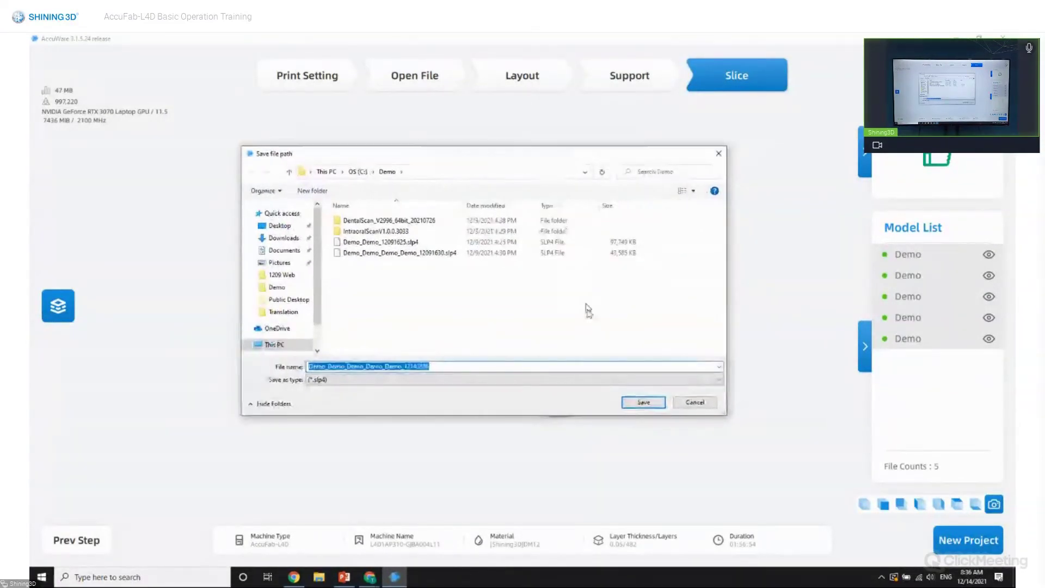
pyautogui.click(644, 405)
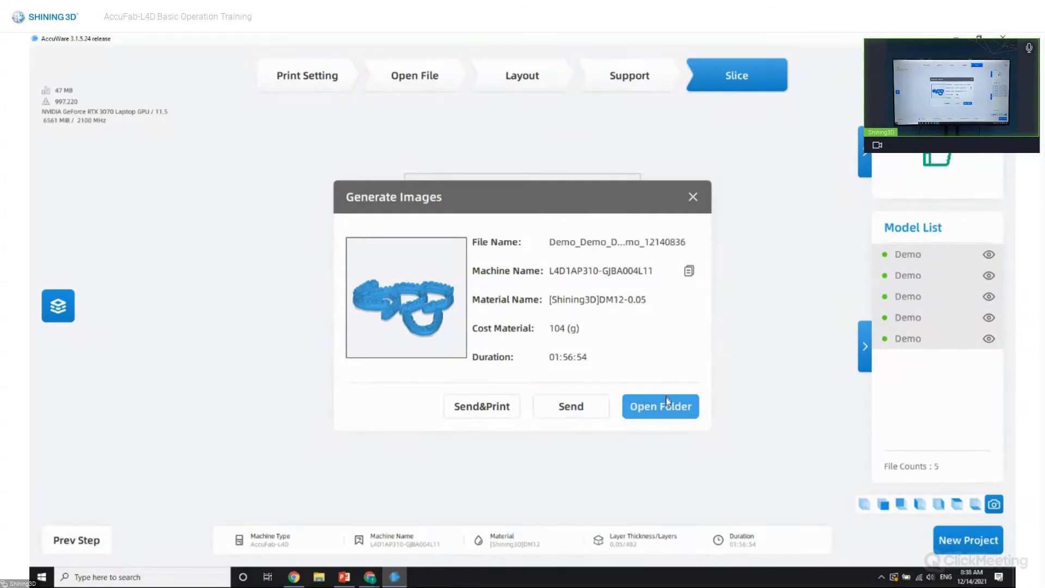
# - Open the output folder and copy the new Demo_Demo_Demo_Demo_Demo_12140836.slp4 file to the USB drive (D:)
pyautogui.click(647, 408)
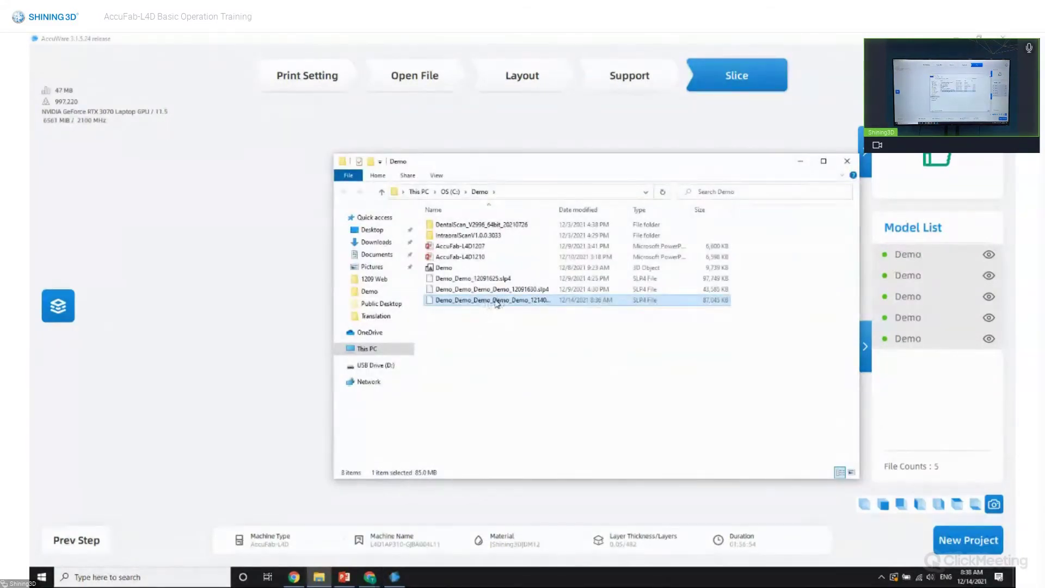
pyautogui.rightClick(492, 301)
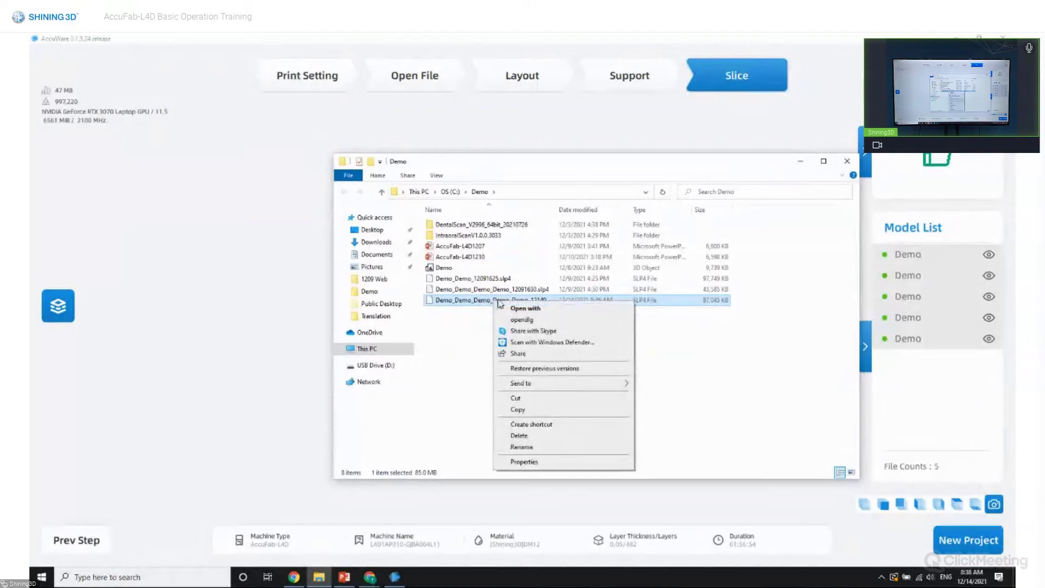
pyautogui.click(537, 412)
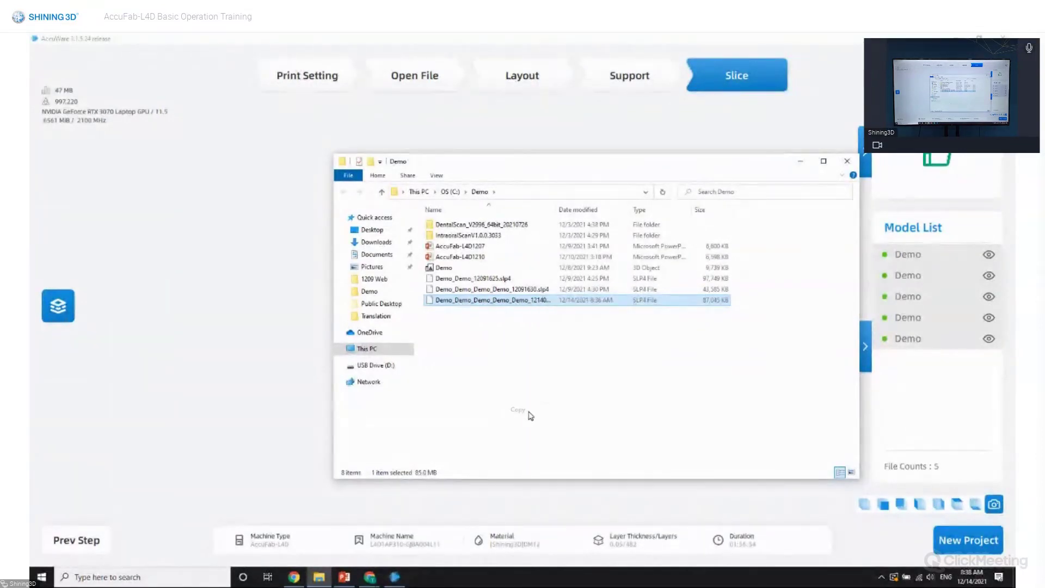
pyautogui.click(381, 365)
pyautogui.rightClick(527, 381)
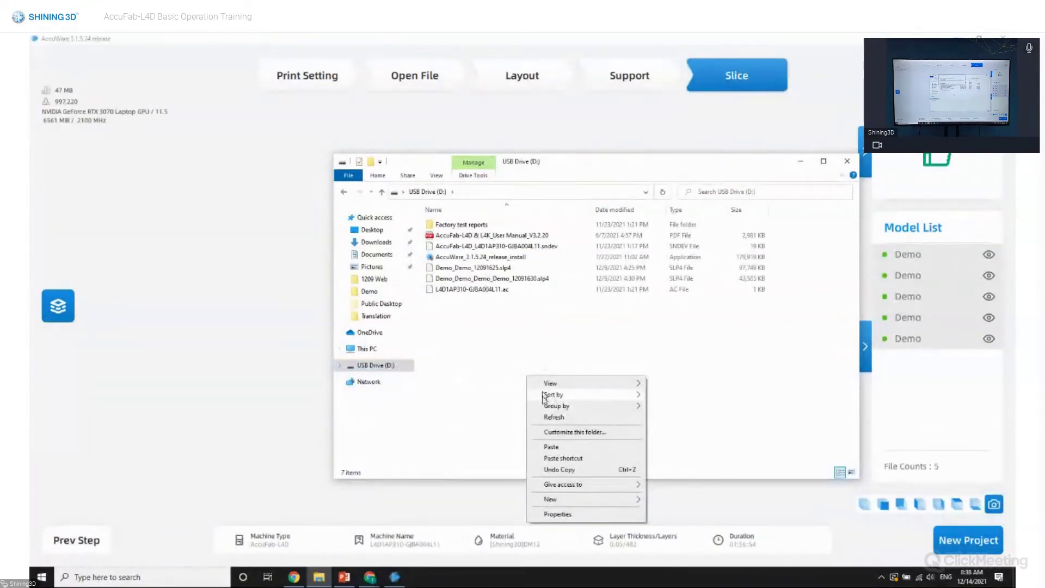
pyautogui.click(551, 446)
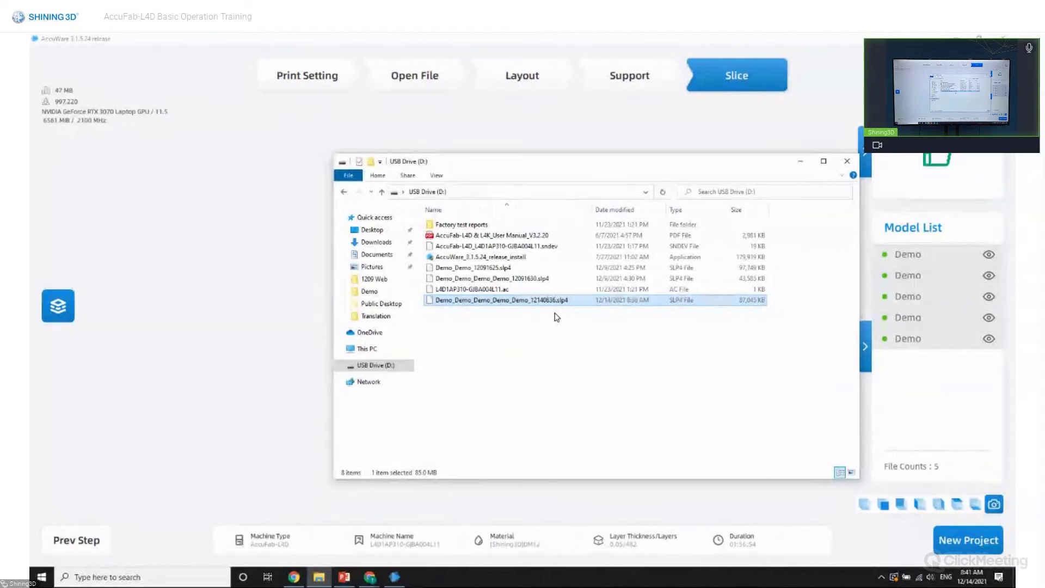
# - Permanently delete Demo_Demo_12091625.slp4 and Demo_Demo_Demo_Demo_12091630.slp4 from the USB drive and close the folder window
pyautogui.click(542, 268)
pyautogui.click(541, 280)
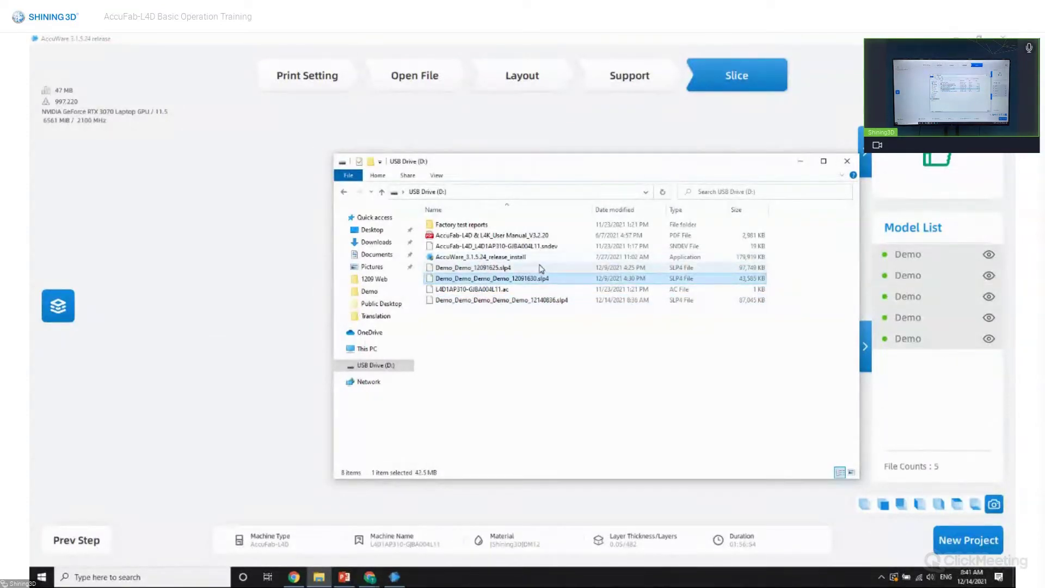
pyautogui.keyDown('ctrl'); pyautogui.click(540, 269); pyautogui.keyUp('ctrl')
pyautogui.press('Delete')
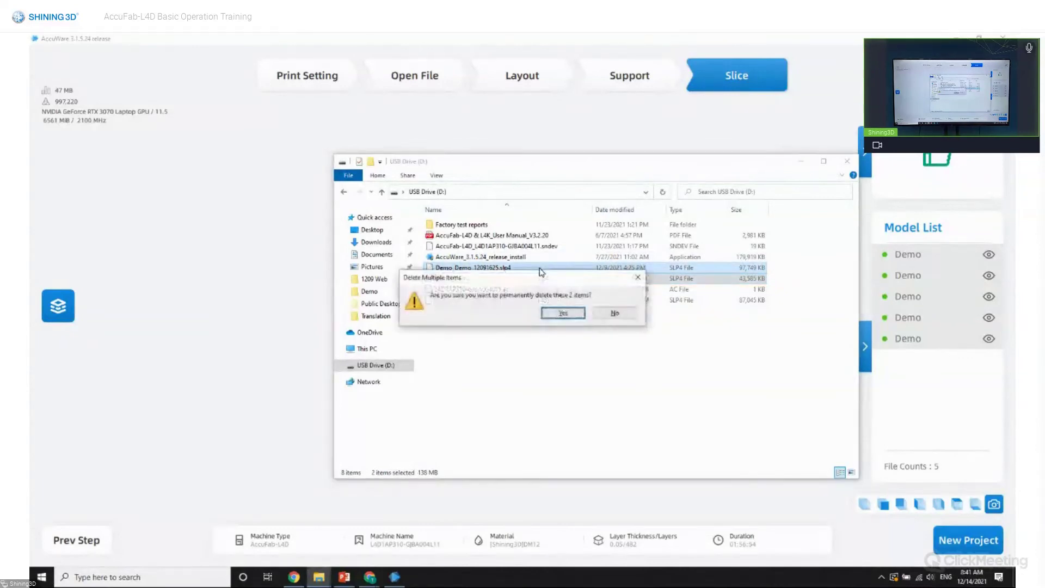
pyautogui.click(562, 312)
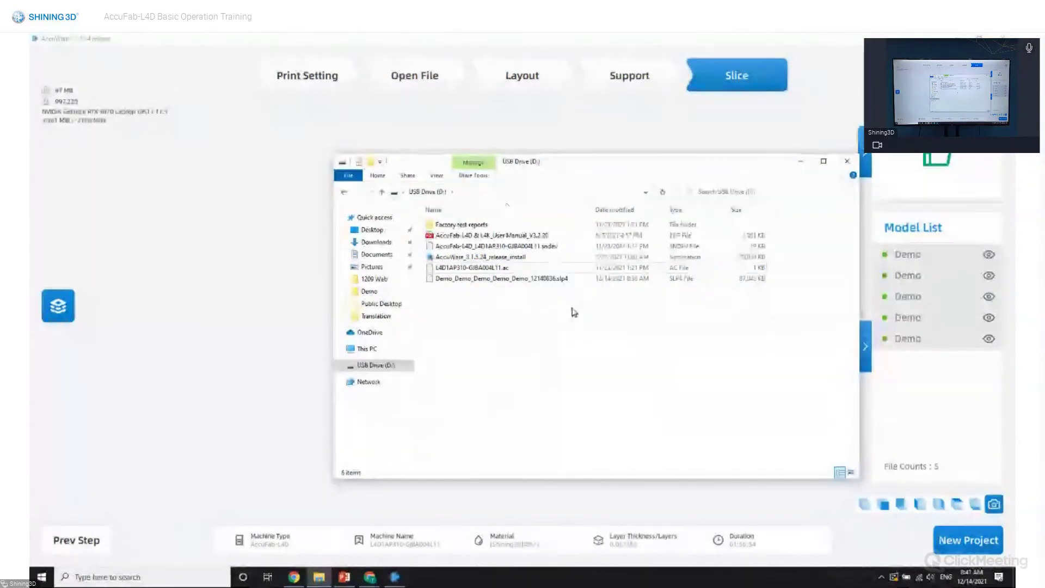
pyautogui.click(848, 160)
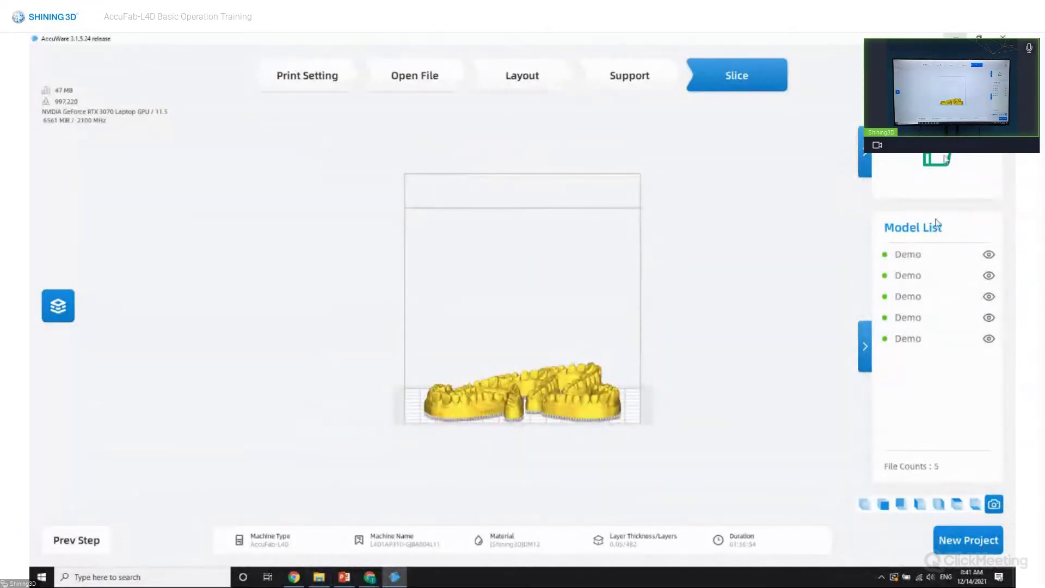
# - Safely eject the USB drive (D:)
pyautogui.click(881, 577)
pyautogui.click(899, 517)
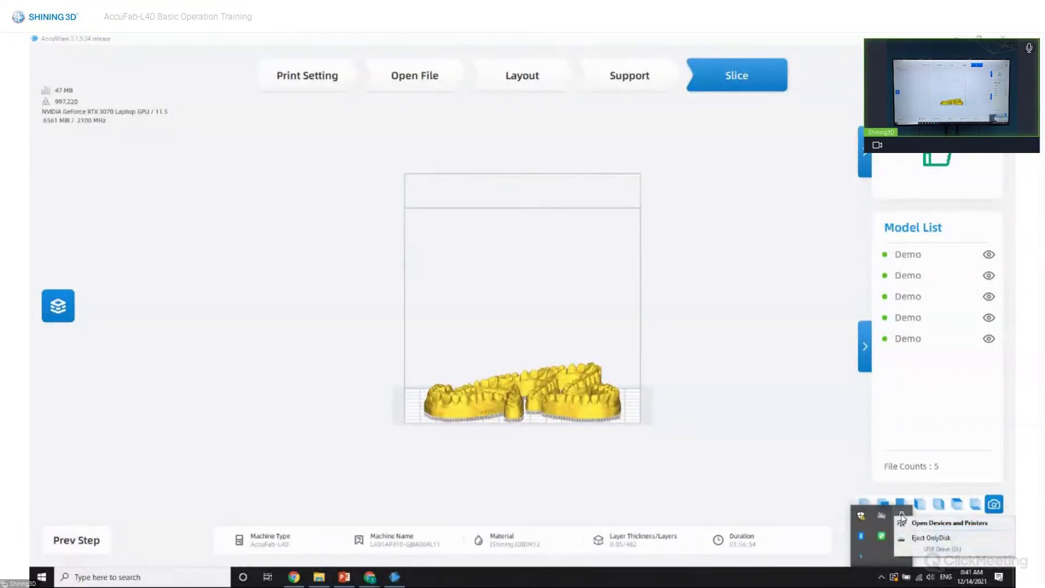
pyautogui.click(925, 537)
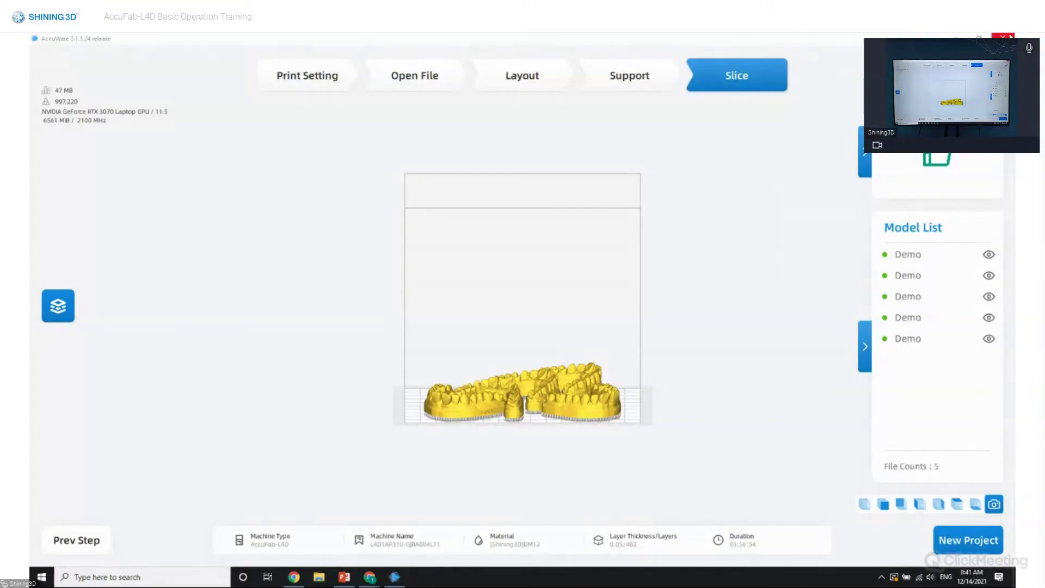
# - Minimize AccuWare and switch to the ClickMeeting webinar window in Chrome
pyautogui.click(962, 37)
pyautogui.click(963, 37)
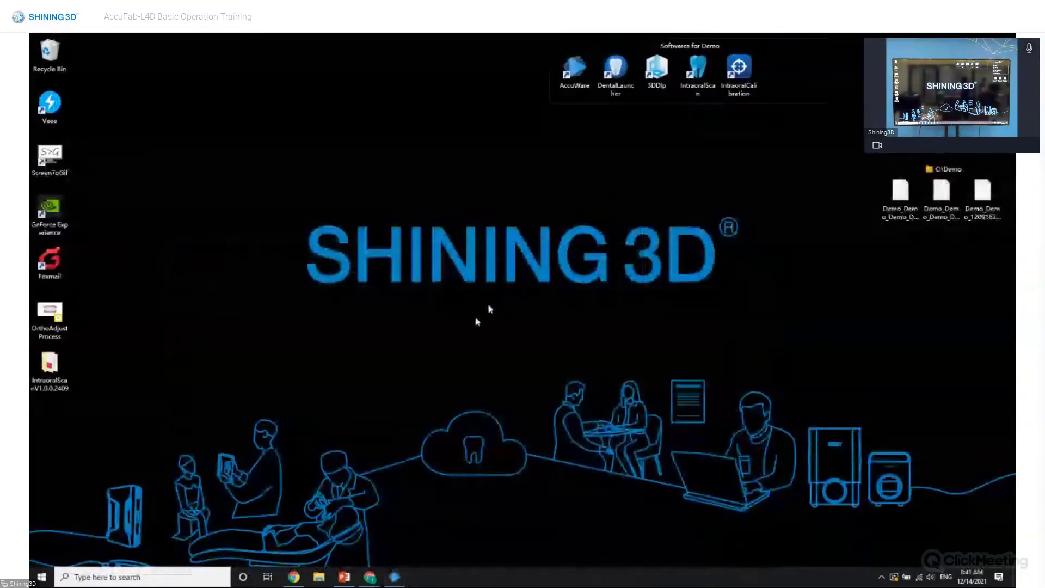
pyautogui.moveTo(370, 577)
pyautogui.click(406, 536)
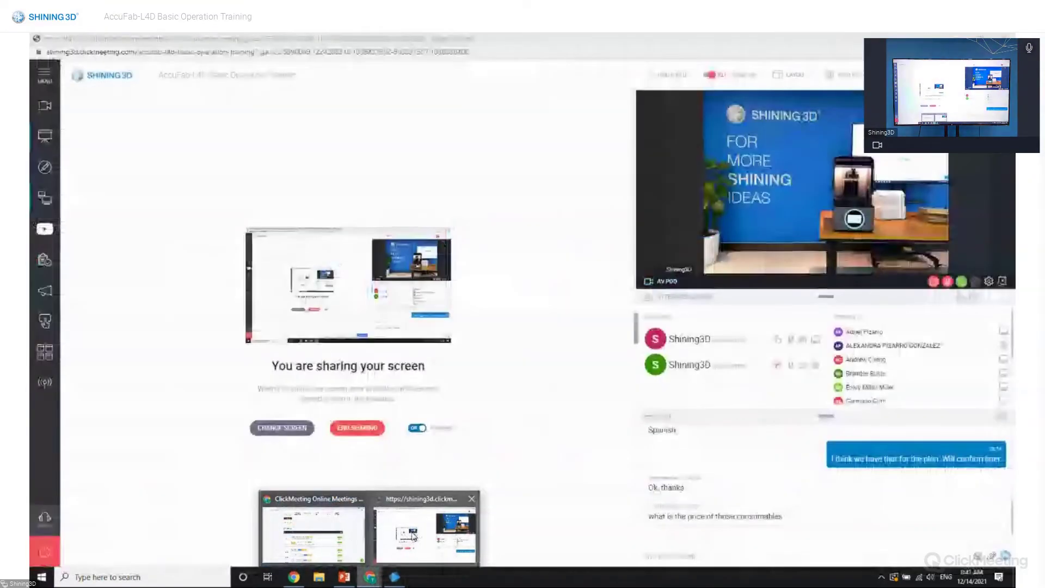